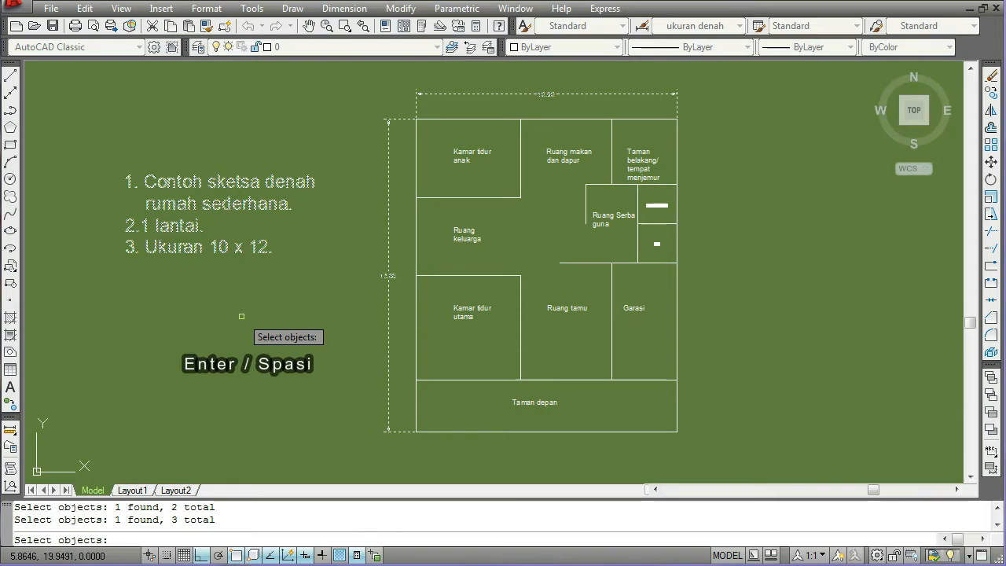
Erase the selected notes text together with the floor plan's overall width and overall height dimensions.
{"action": "key", "text": "Return"}
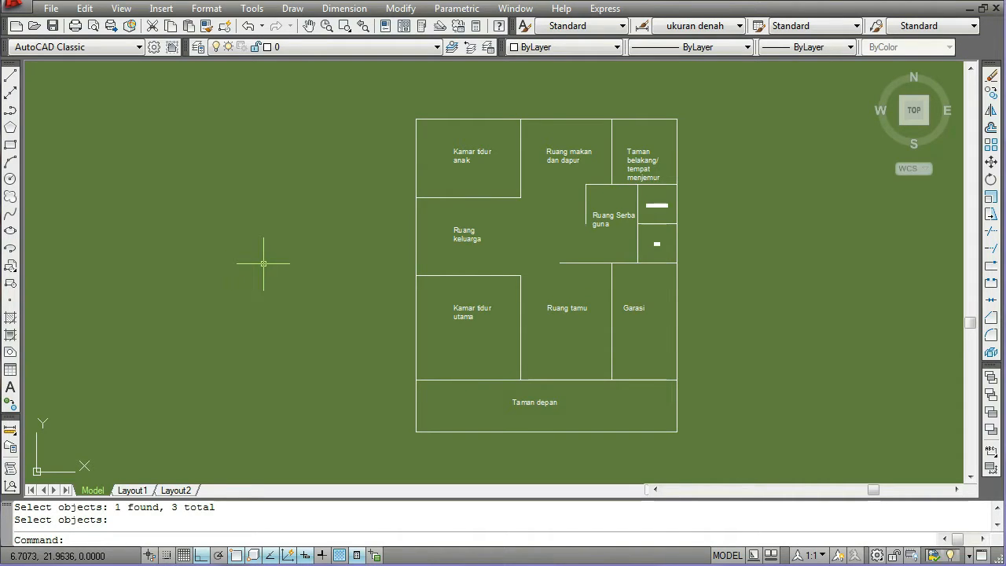
{"action": "type", "text": "dimen"}
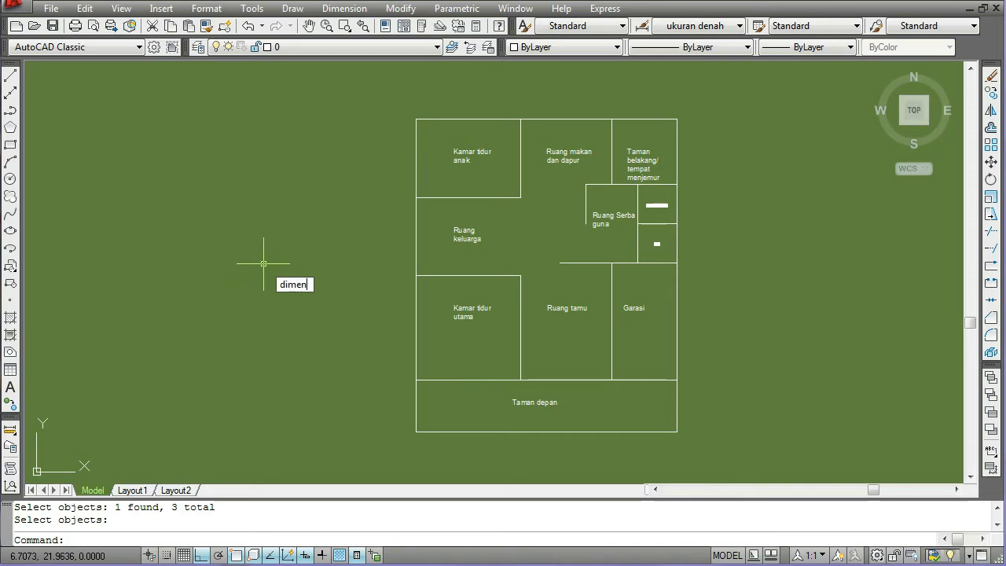
{"action": "type", "text": "si"}
{"action": "key", "text": "BackSpace"}
{"action": "key", "text": "BackSpace"}
{"action": "key", "text": "BackSpace"}
{"action": "key", "text": "BackSpace"}
{"action": "key", "text": "BackSpace"}
{"action": "key", "text": "BackSpace"}
{"action": "key", "text": "BackSpace"}
{"action": "key", "text": "BackSpace"}
{"action": "key", "text": "BackSpace"}
{"action": "key", "text": "BackSpace"}
{"action": "key", "text": "BackSpace"}
{"action": "key", "text": "BackSpace"}
{"action": "key", "text": "BackSpace"}
Add a vertical linear dimension (DLI) for the depth of Taman depan, placed just outside the plan's left wall.
{"action": "type", "text": "dli"}
{"action": "key", "text": "Return"}
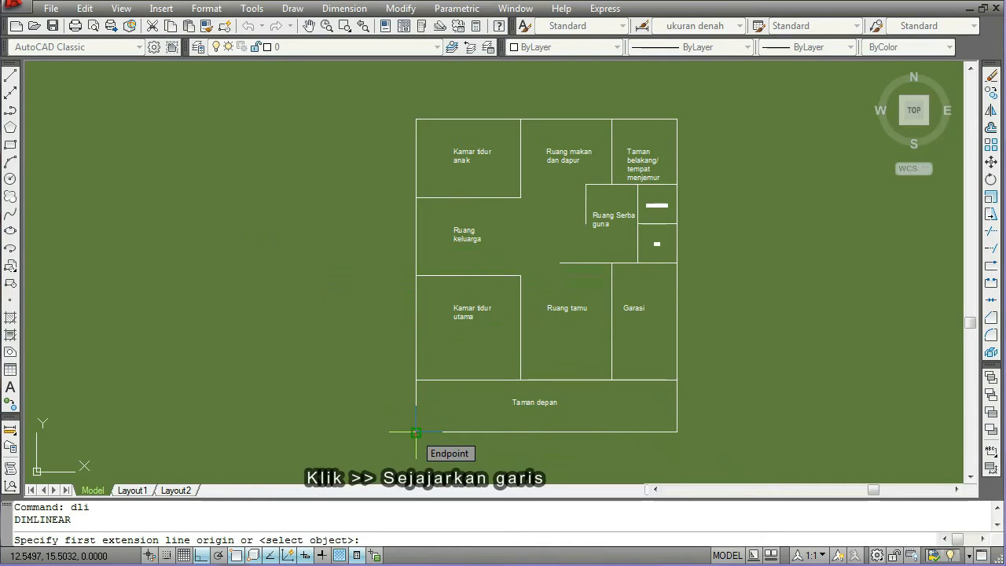
{"action": "left_click", "coordinate": [416, 432]}
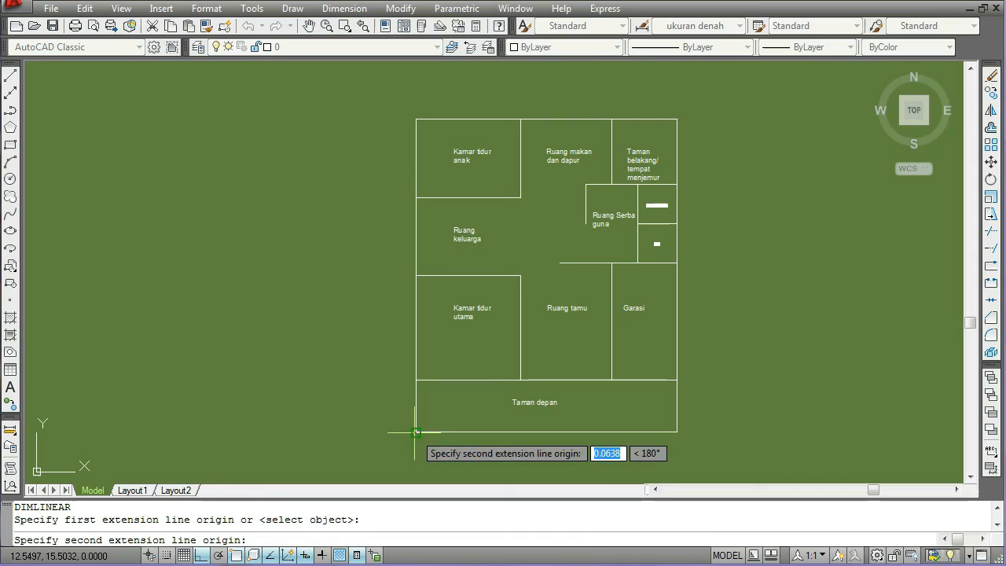
{"action": "left_click", "coordinate": [416, 380]}
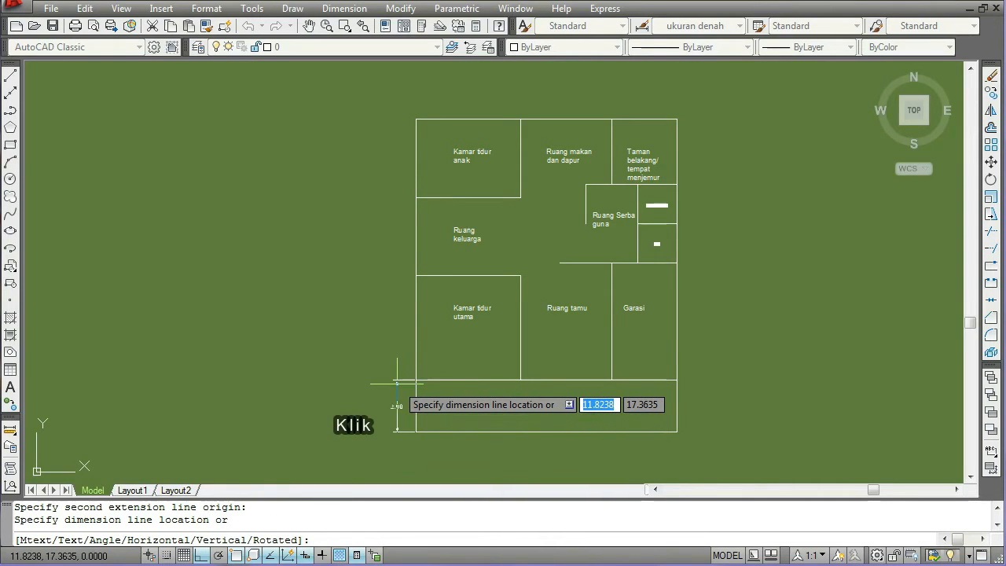
{"action": "left_click", "coordinate": [397, 384]}
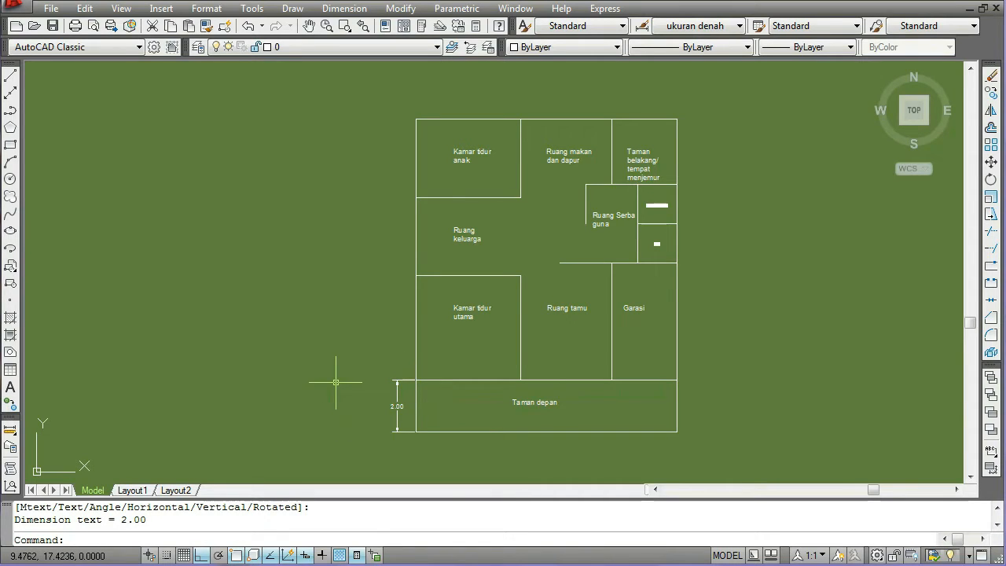
Add a linear dimension for the depth of Kamar tidur utama outside the left wall, aligned with the Taman depan dimension.
{"action": "key", "text": "space"}
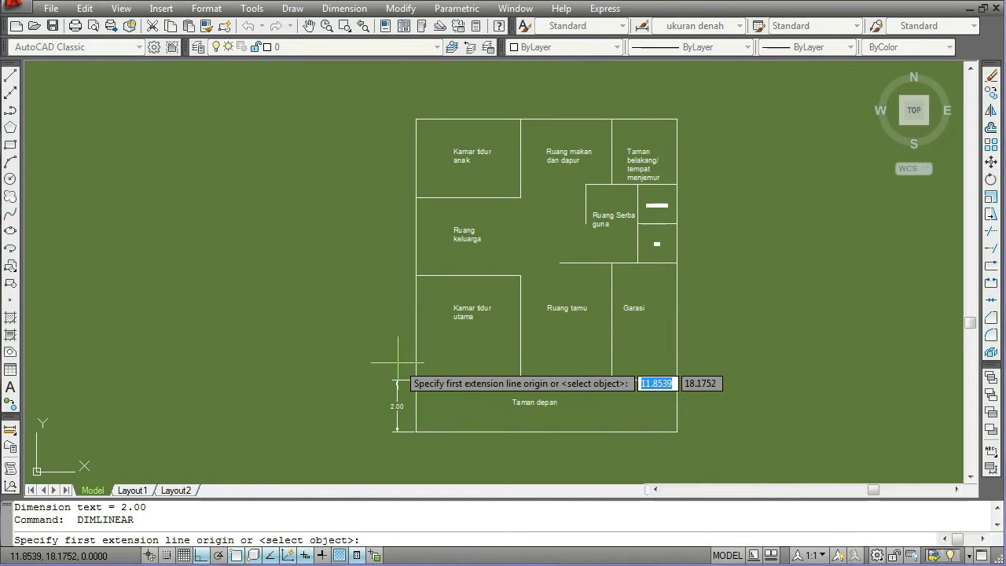
{"action": "left_click", "coordinate": [417, 379]}
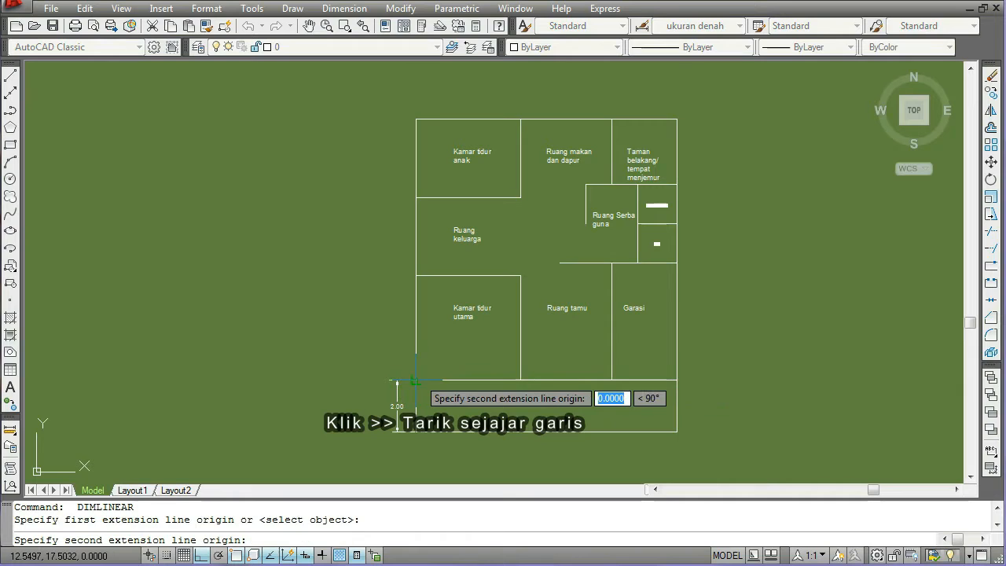
{"action": "left_click", "coordinate": [416, 276]}
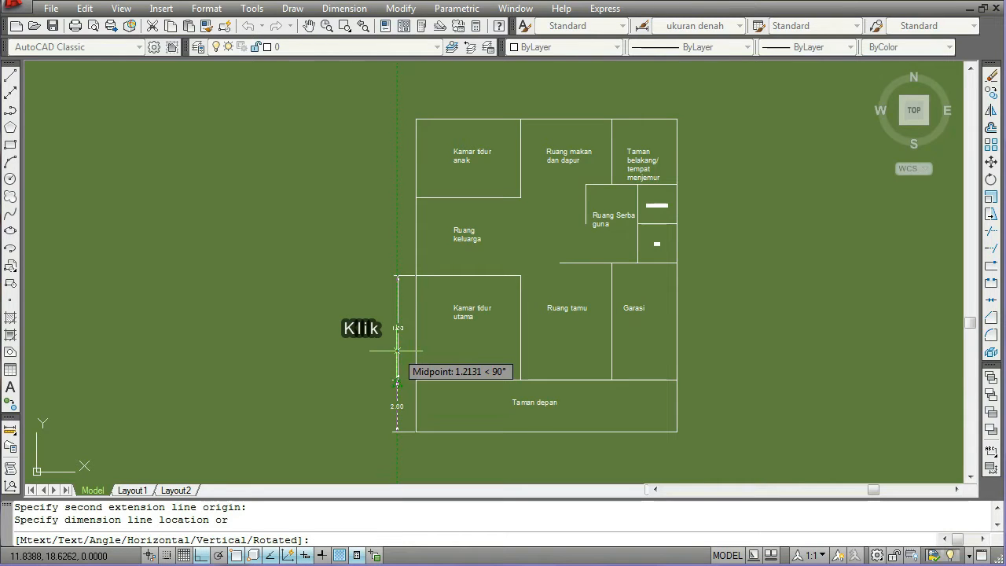
{"action": "left_click", "coordinate": [396, 350]}
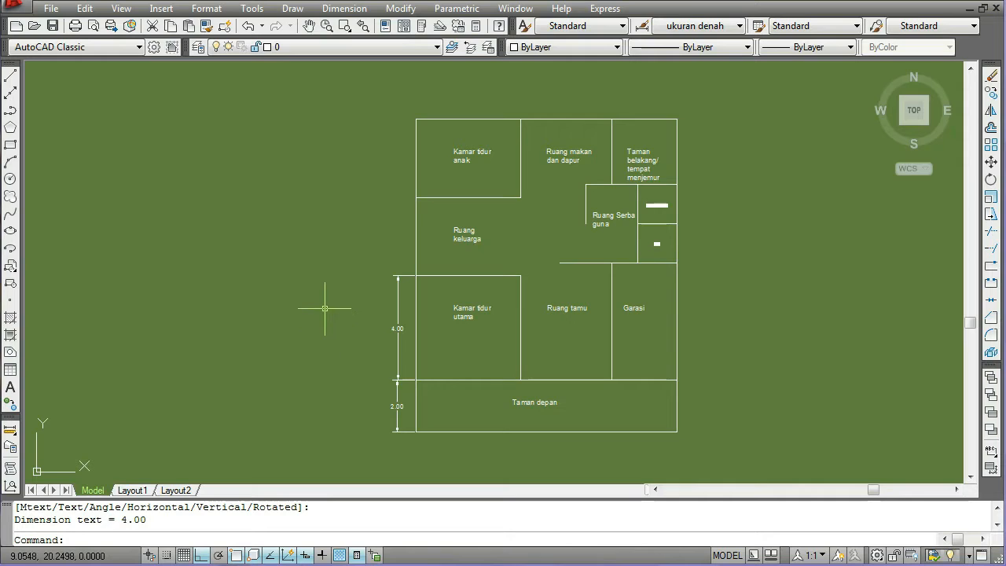
Dimension the depth of Ruang keluarga outside the left wall, in line with the dimensions below it.
{"action": "key", "text": "space"}
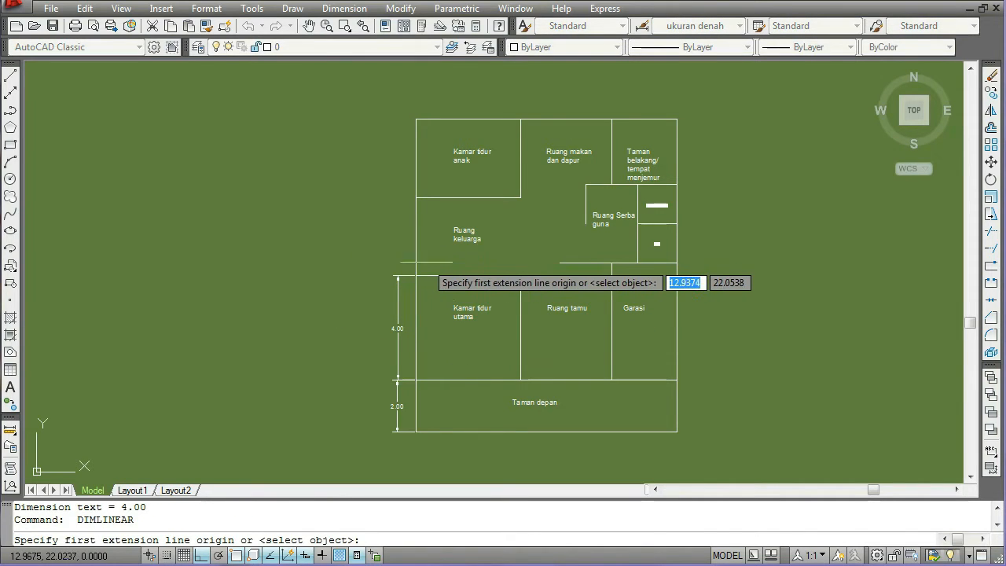
{"action": "left_click", "coordinate": [416, 267]}
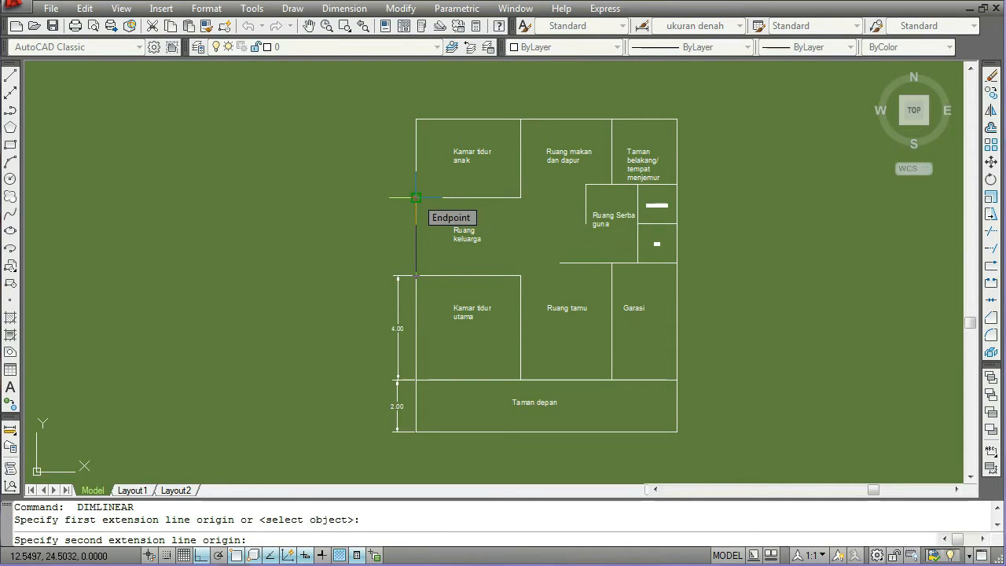
{"action": "left_click", "coordinate": [416, 197]}
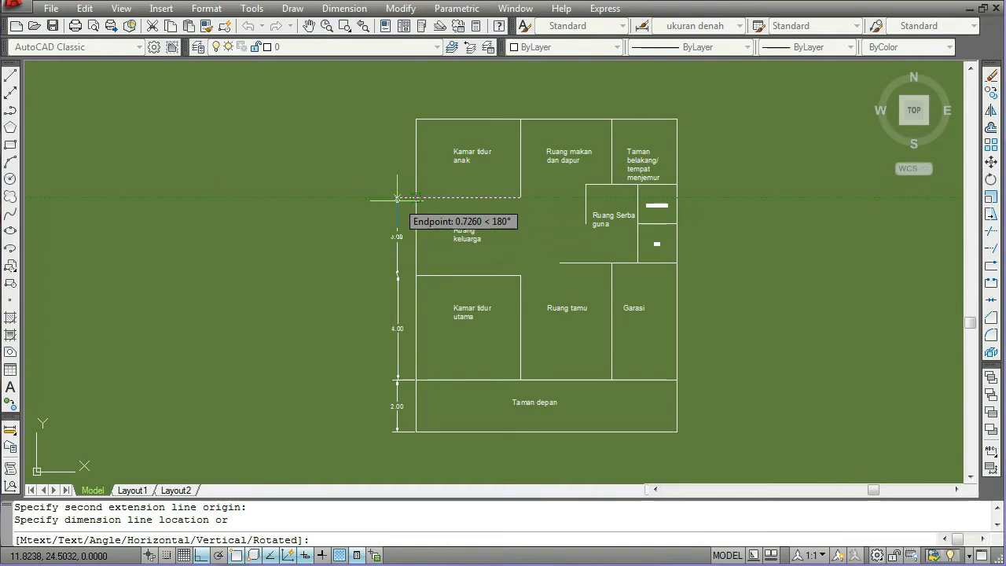
{"action": "left_click", "coordinate": [397, 246]}
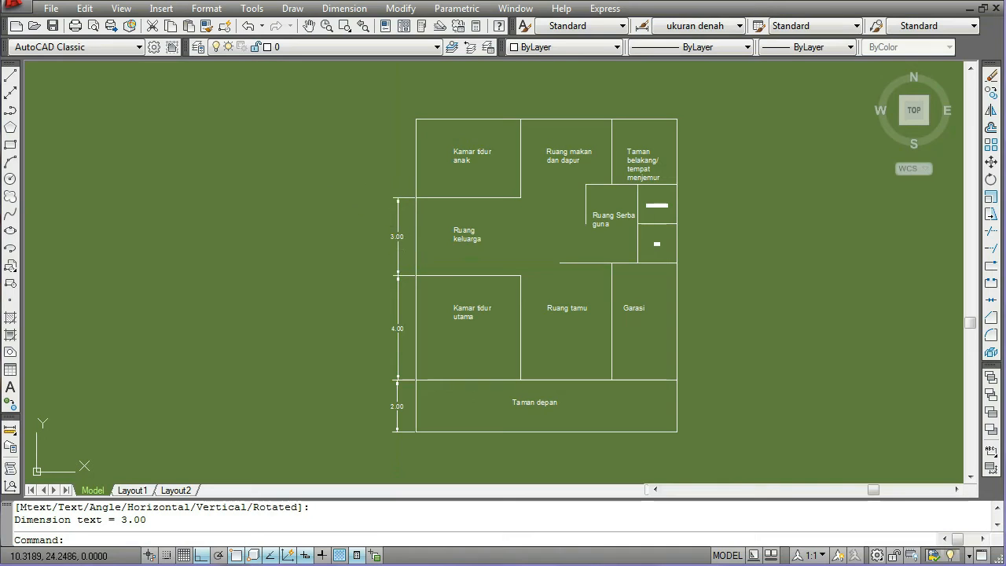
Dimension the depth of Kamar tidur anak up to the plan's upper-left corner, aligned with the existing vertical dimensions.
{"action": "key", "text": "space"}
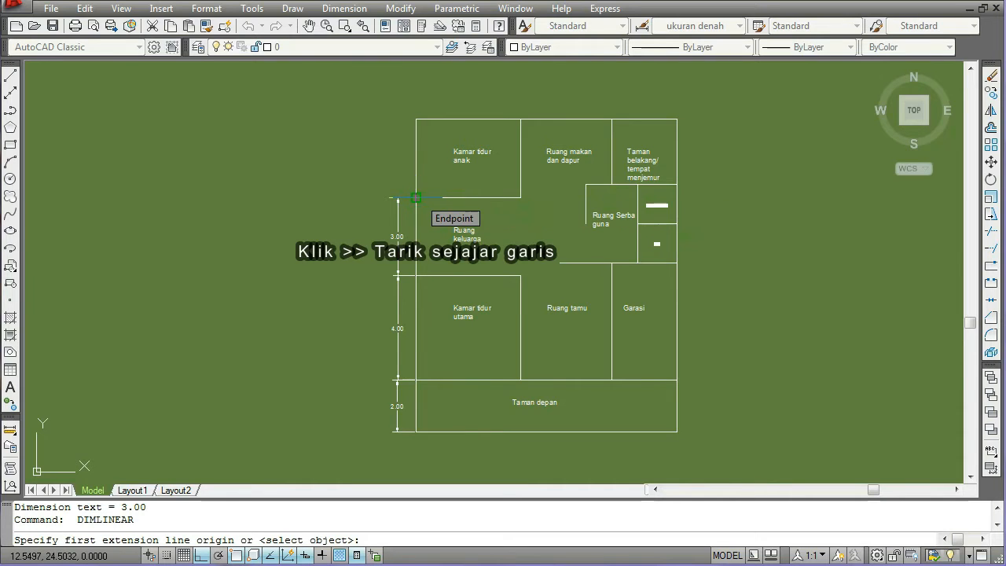
{"action": "left_click", "coordinate": [415, 198]}
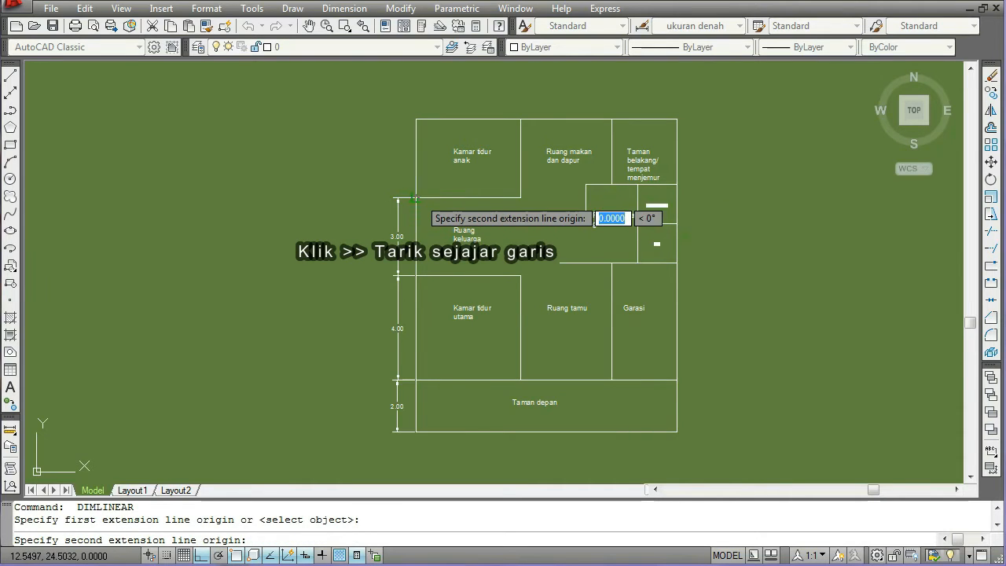
{"action": "left_click", "coordinate": [416, 118]}
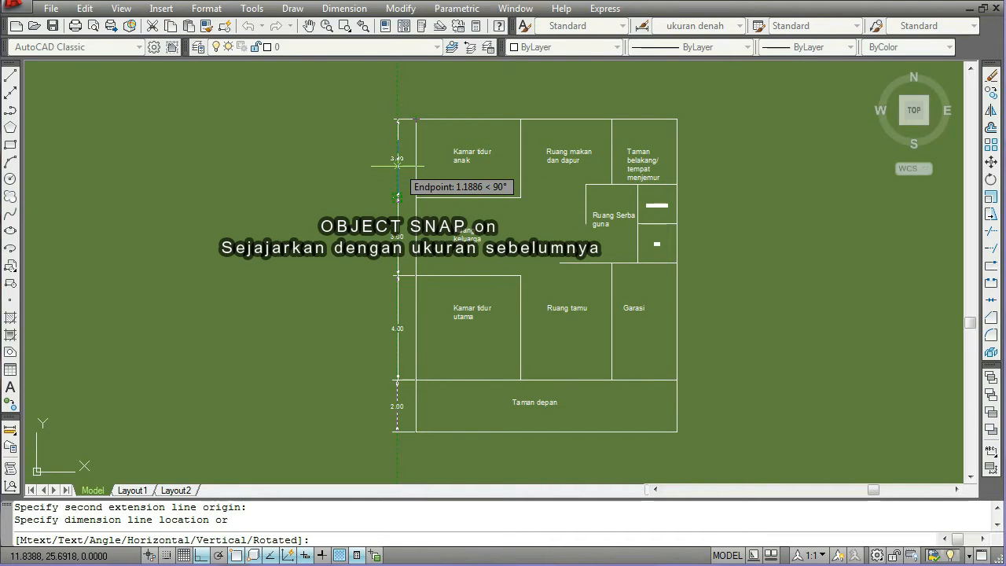
{"action": "left_click", "coordinate": [397, 165]}
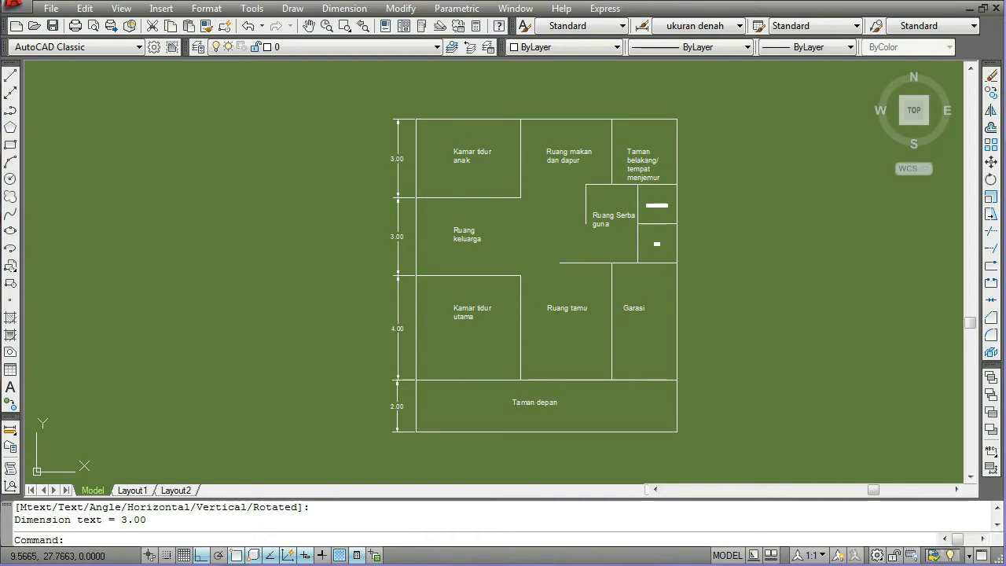
Add a horizontal linear dimension for the width of Kamar tidur anak, placed above the plan's upper wall.
{"action": "key", "text": "space"}
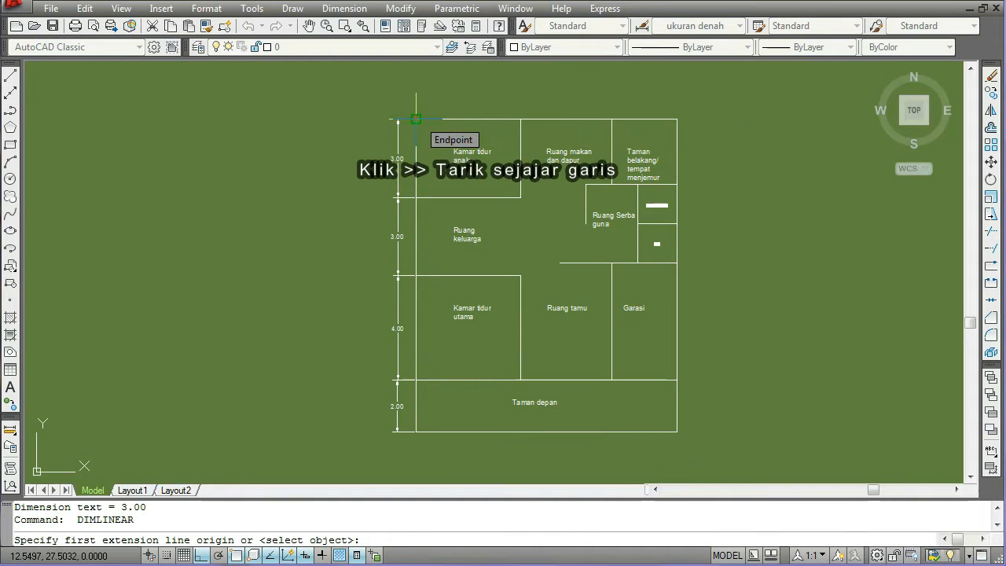
{"action": "left_click", "coordinate": [416, 119]}
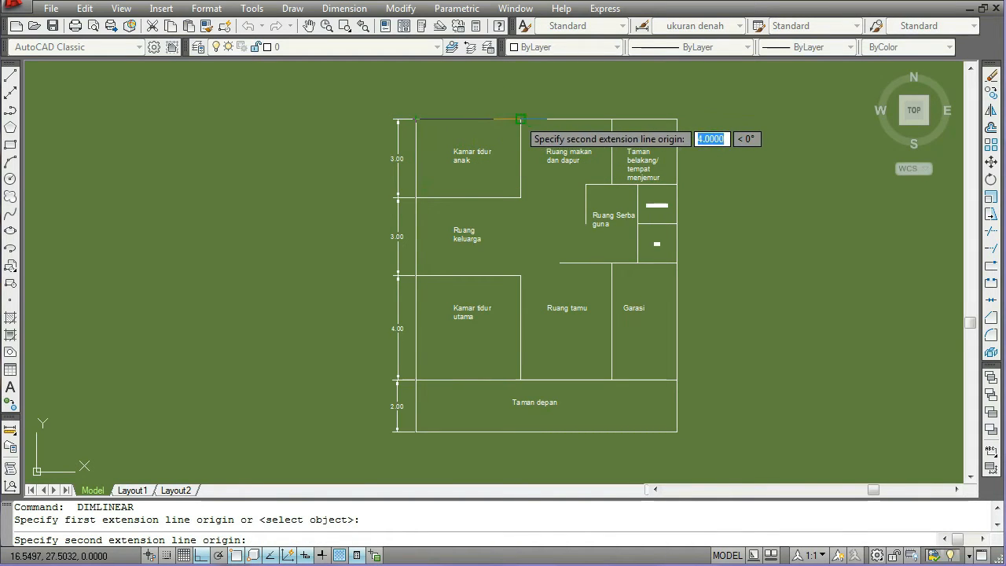
{"action": "left_click", "coordinate": [520, 119]}
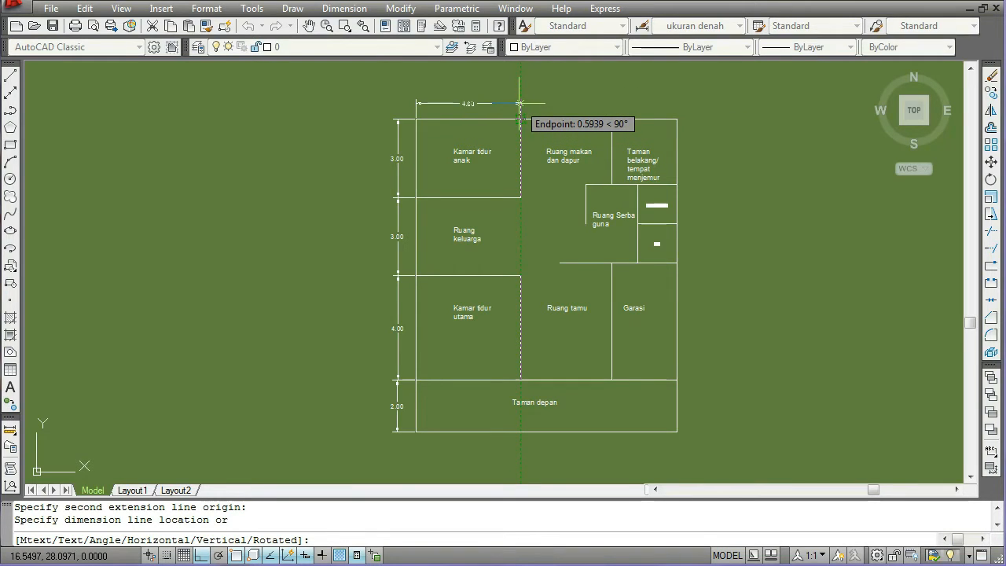
{"action": "left_click", "coordinate": [519, 103]}
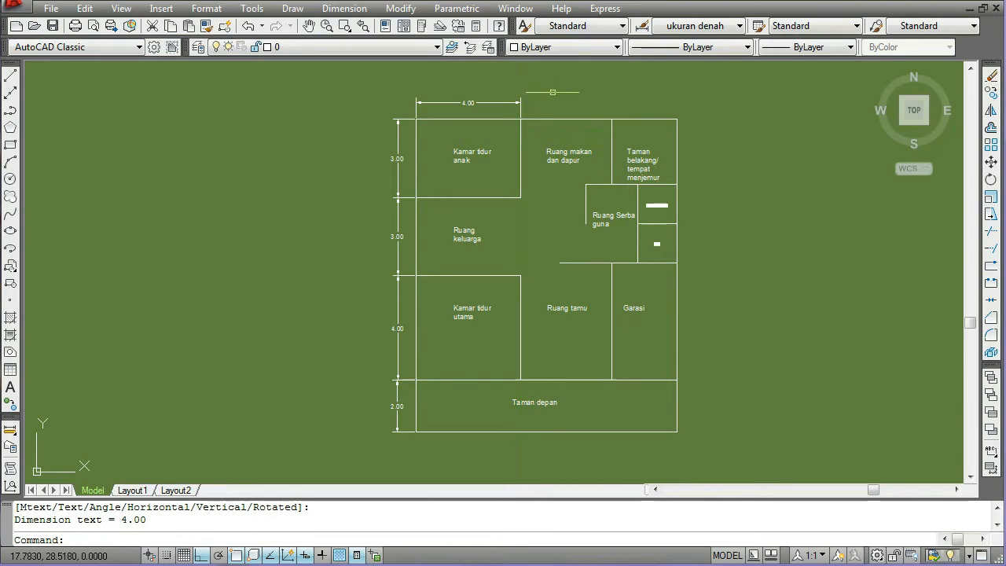
Dimension the width of Ruang makan dan dapur above the upper wall, aligned with the Kamar tidur anak width dimension.
{"action": "key", "text": "space"}
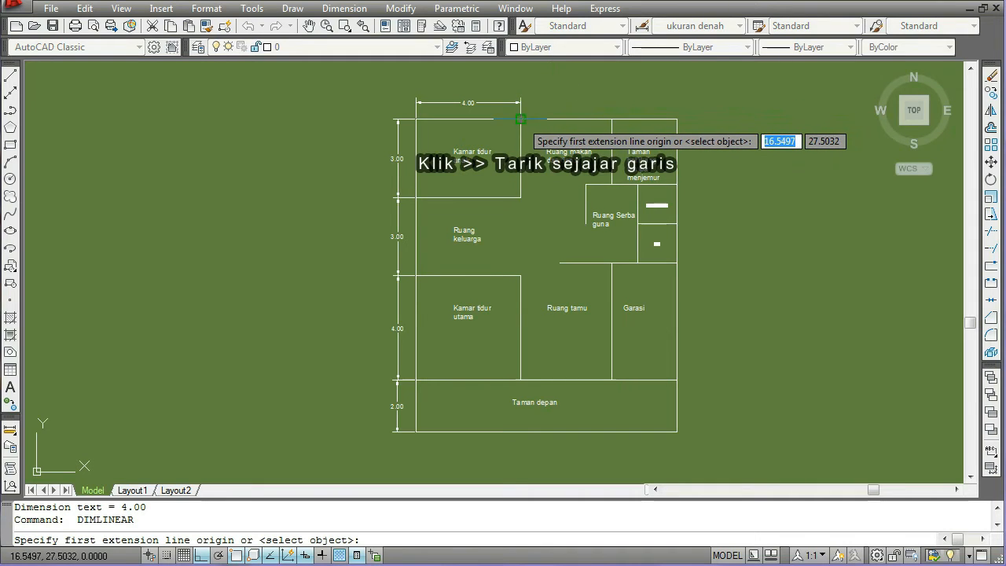
{"action": "left_click", "coordinate": [520, 118]}
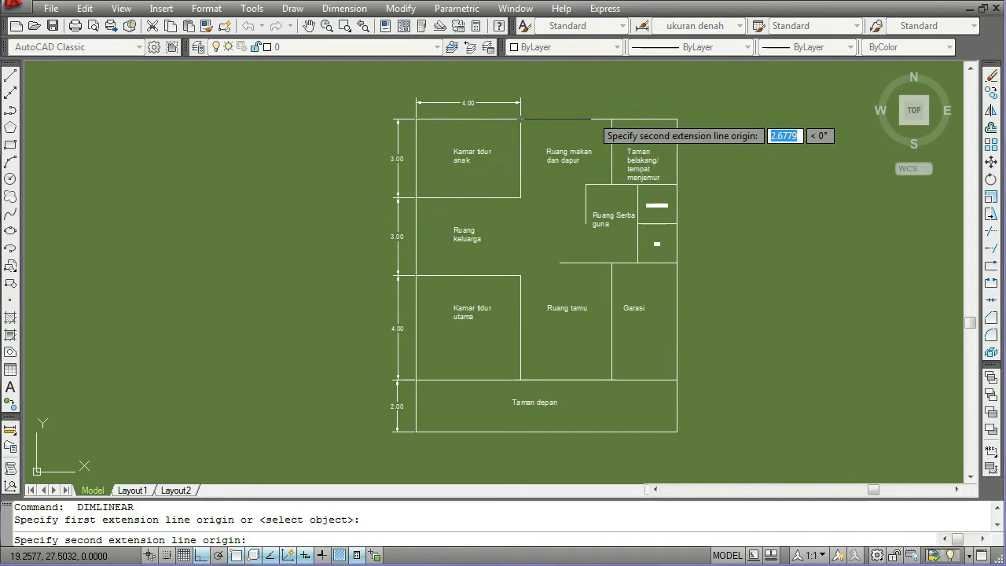
{"action": "left_click", "coordinate": [611, 119]}
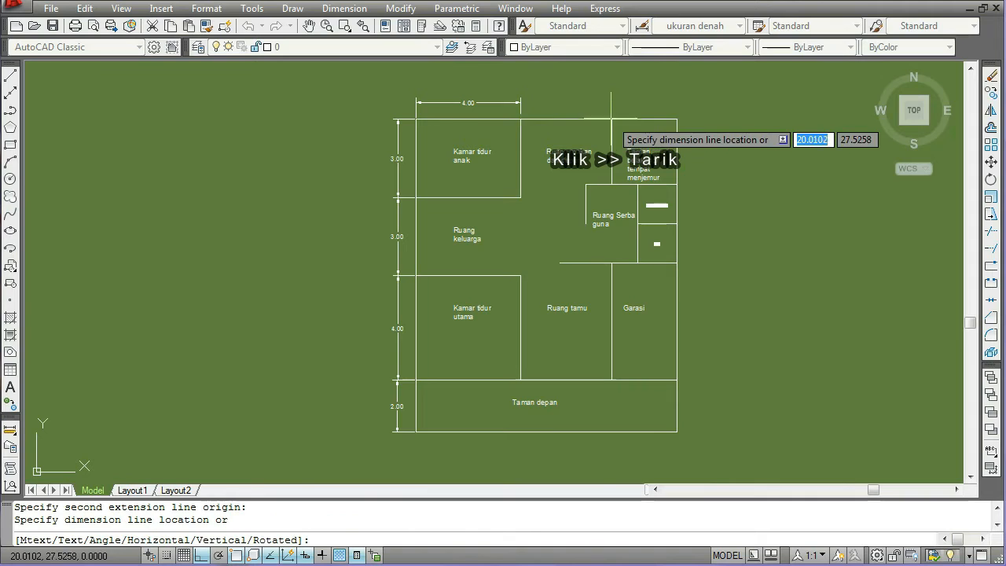
{"action": "left_click", "coordinate": [543, 102]}
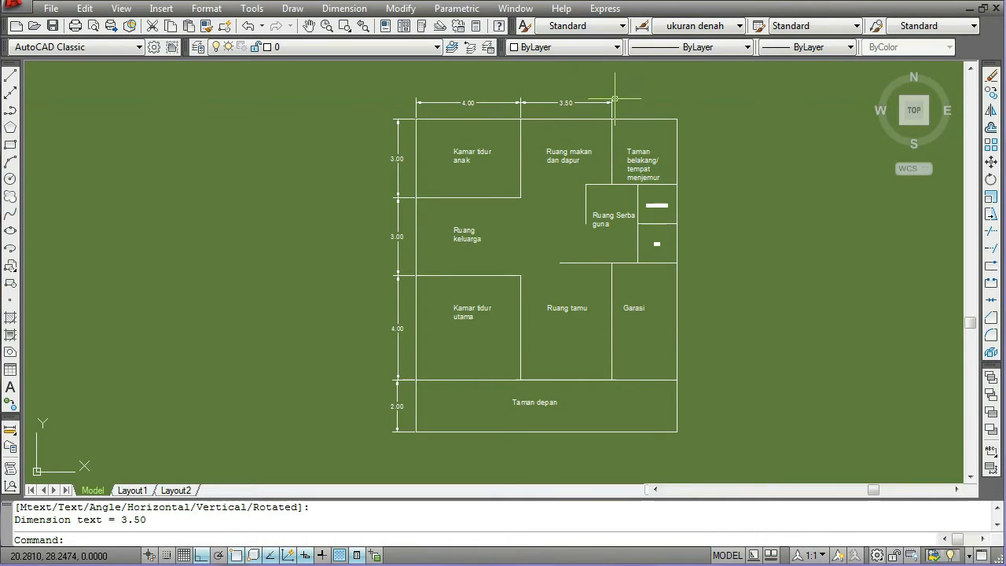
Dimension the width of Taman belakang above the upper wall, in line with the other two horizontal dimensions.
{"action": "key", "text": "space"}
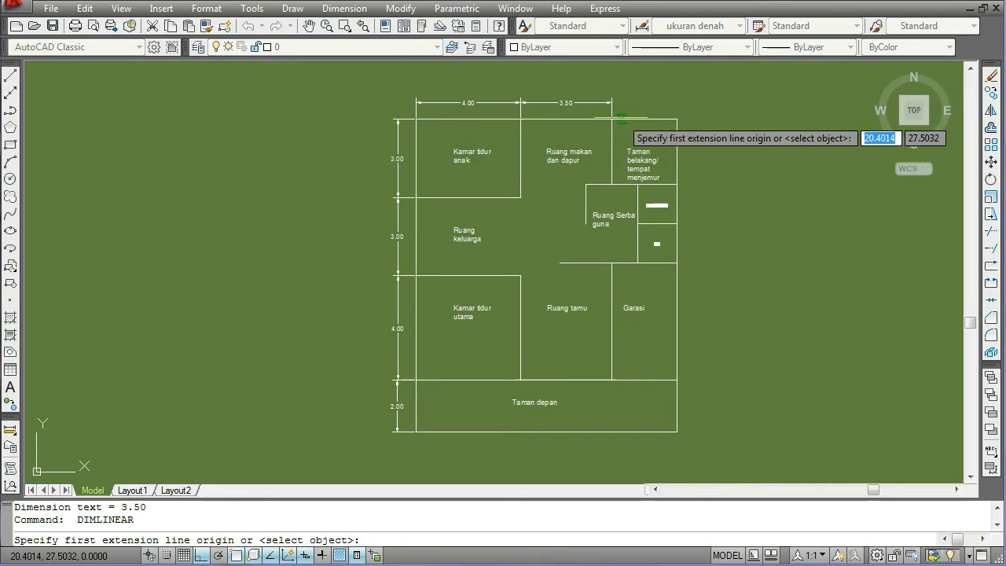
{"action": "left_click", "coordinate": [612, 118]}
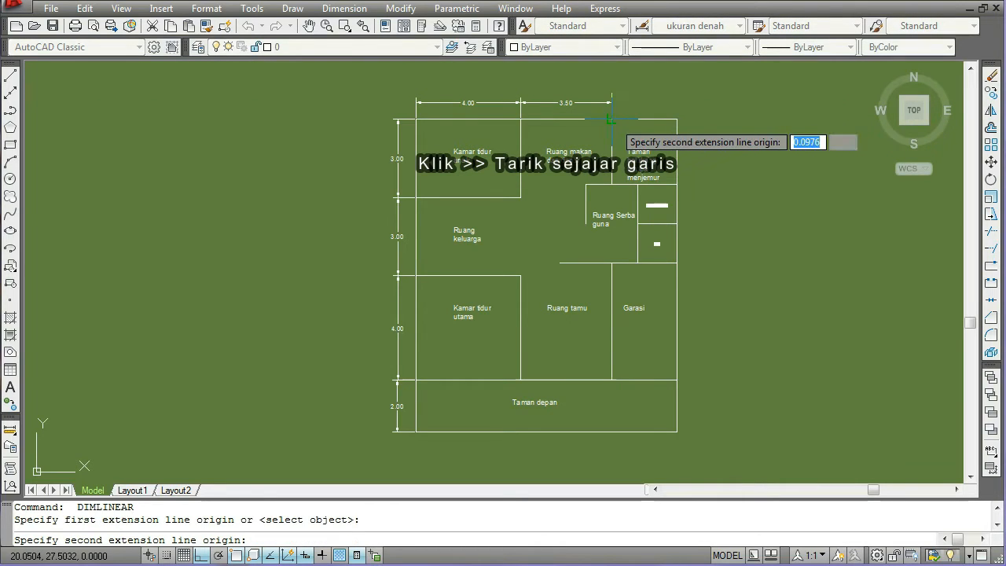
{"action": "left_click", "coordinate": [677, 119]}
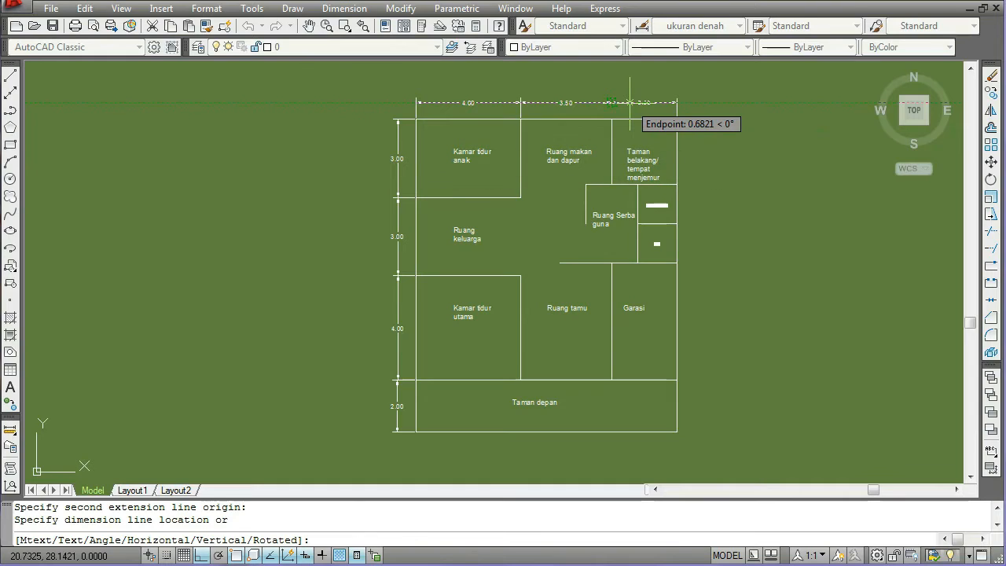
{"action": "left_click", "coordinate": [624, 106]}
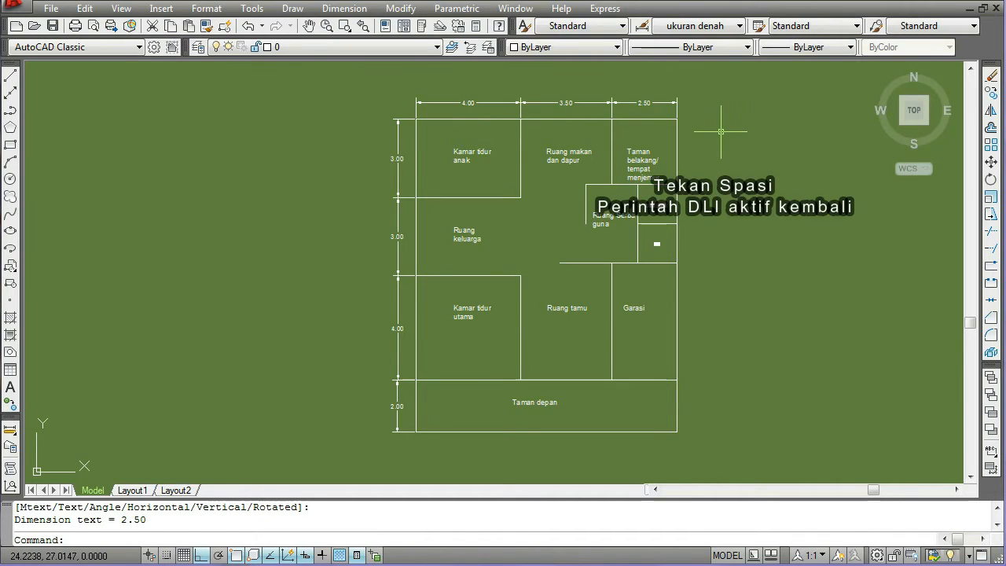
Add a vertical linear dimension for the depth of Taman belakang, placed just outside the plan's right wall.
{"action": "key", "text": "space"}
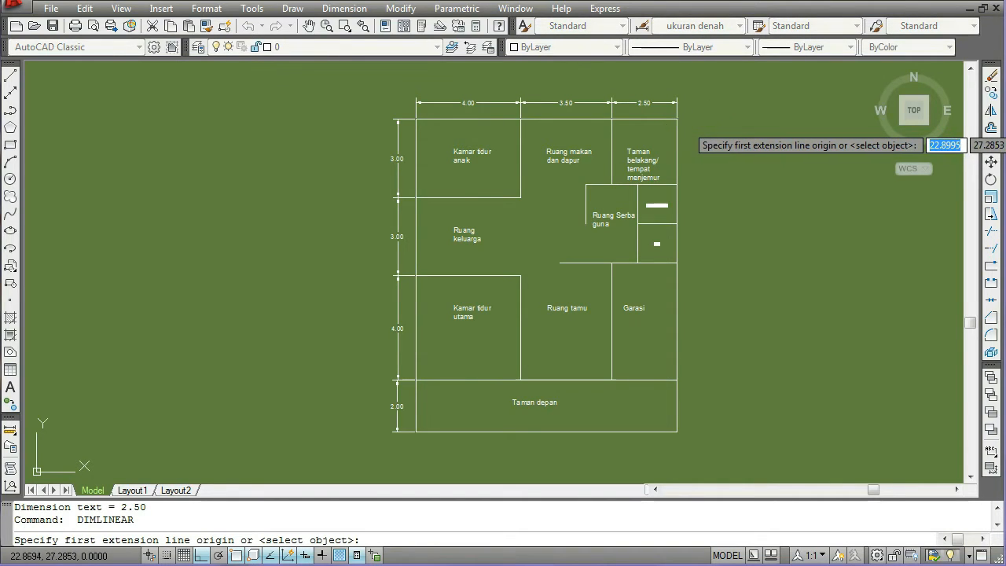
{"action": "left_click", "coordinate": [676, 118]}
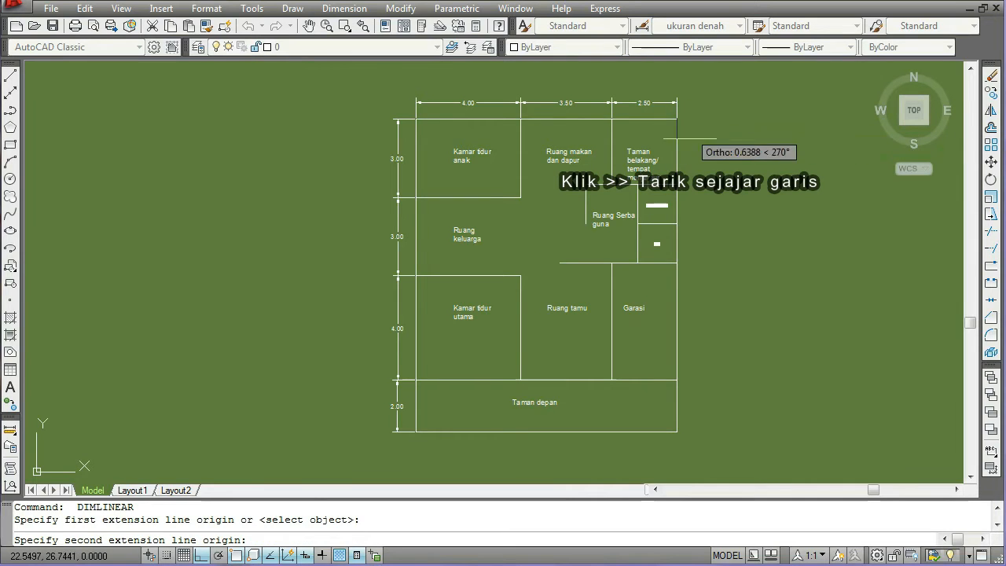
{"action": "left_click", "coordinate": [675, 184]}
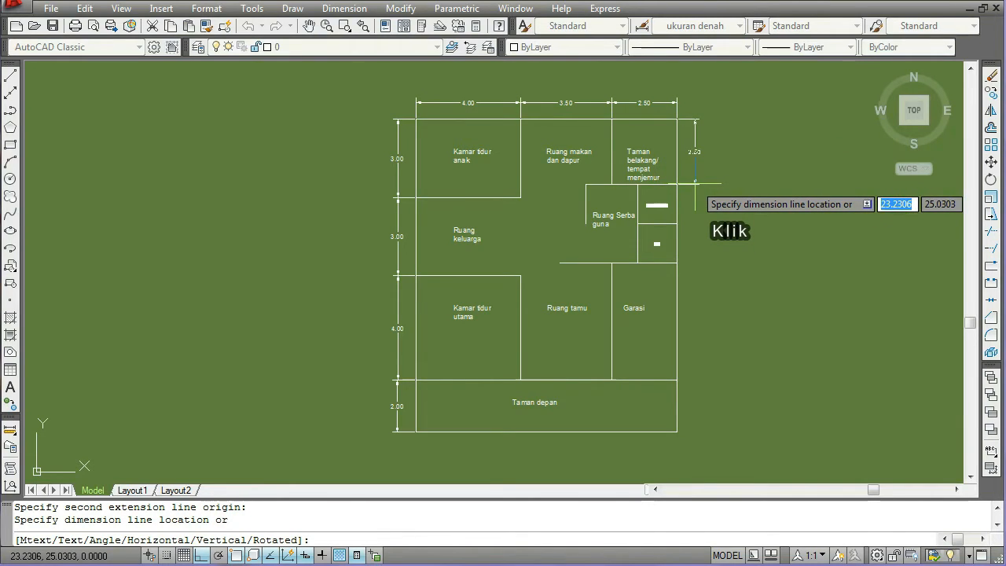
{"action": "left_click", "coordinate": [694, 184]}
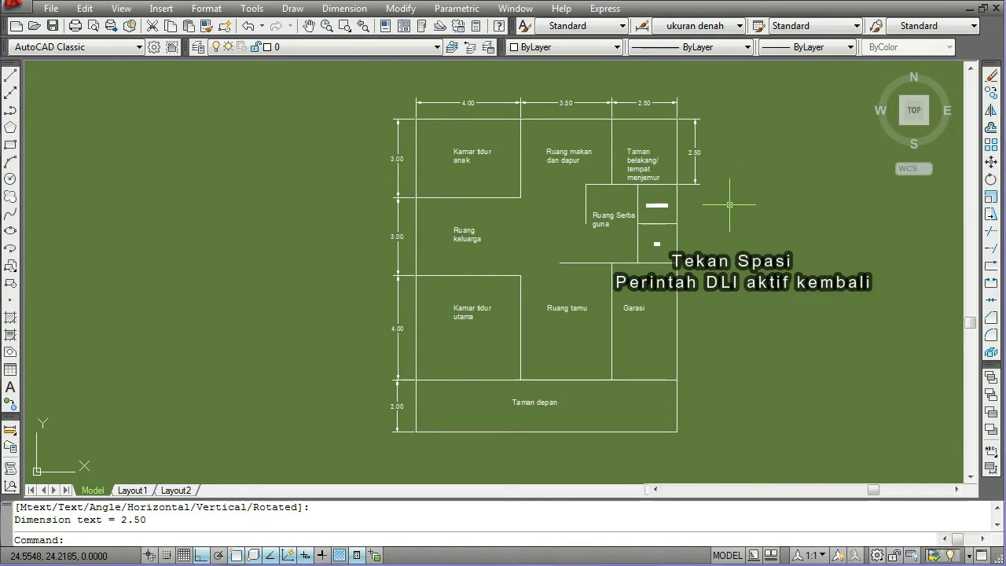
Add a vertical linear dimension for the depth of the small room directly below Taman belakang, aligned with the Taman belakang depth dimension.
{"action": "key", "text": "space"}
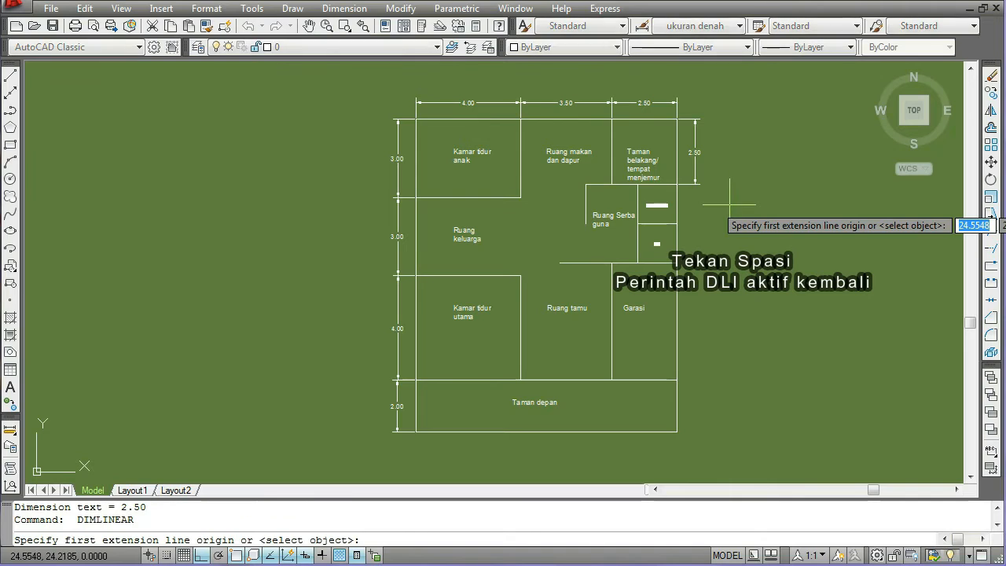
{"action": "left_click", "coordinate": [677, 185]}
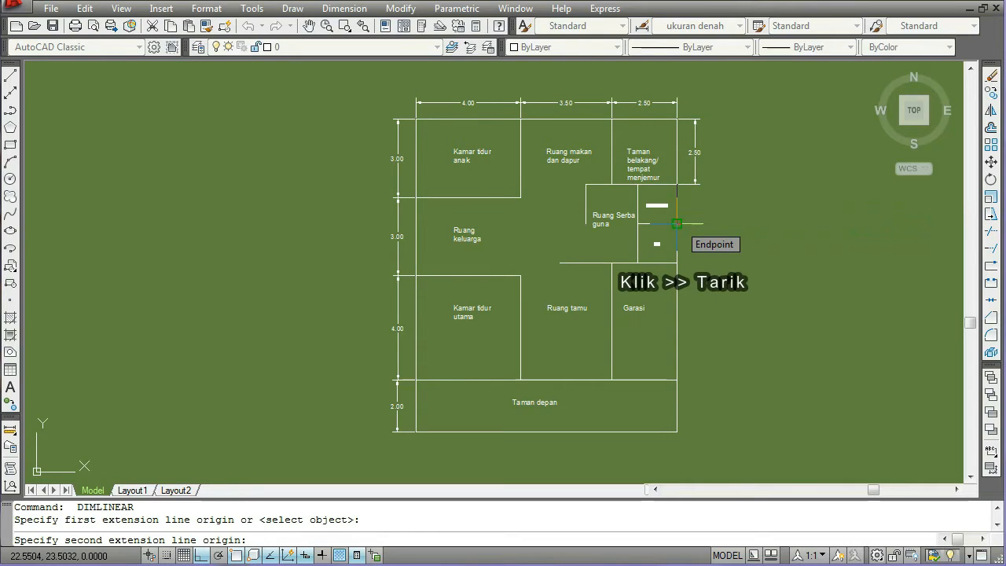
{"action": "left_click", "coordinate": [677, 224]}
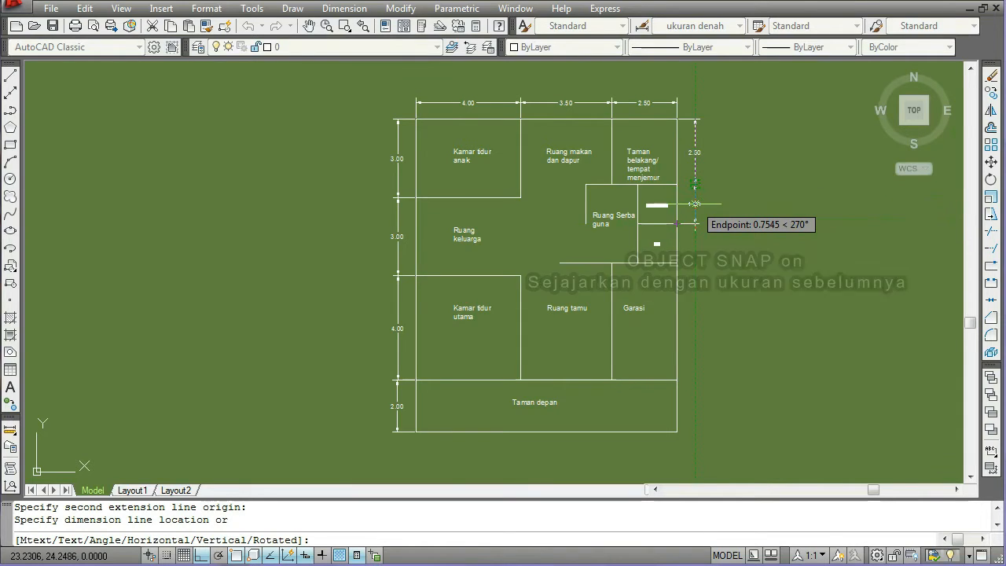
{"action": "left_click", "coordinate": [695, 204]}
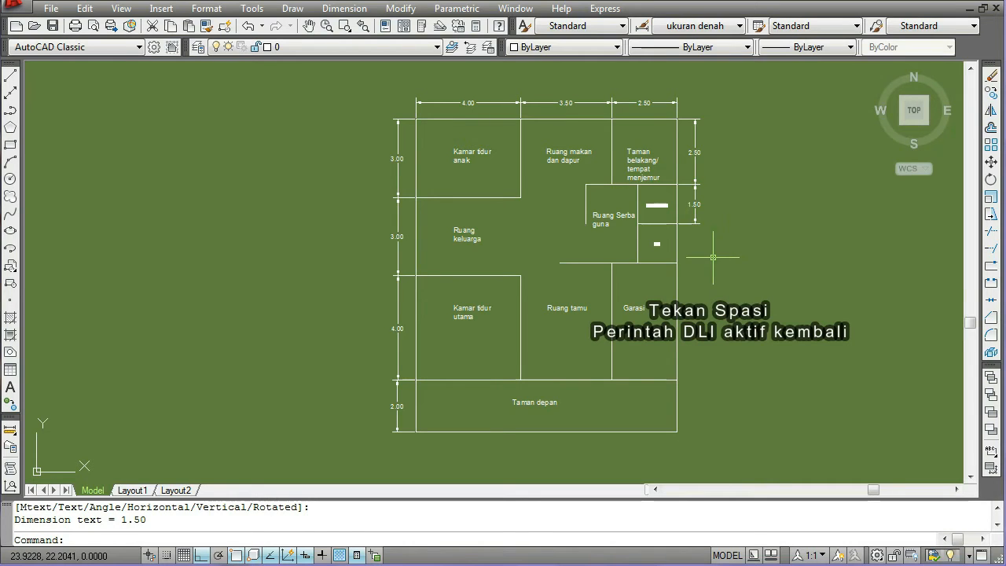
Dimension the depth of the small room directly above Garasi outside the plan's right wall, in line with the vertical dimensions above it.
{"action": "key", "text": "space"}
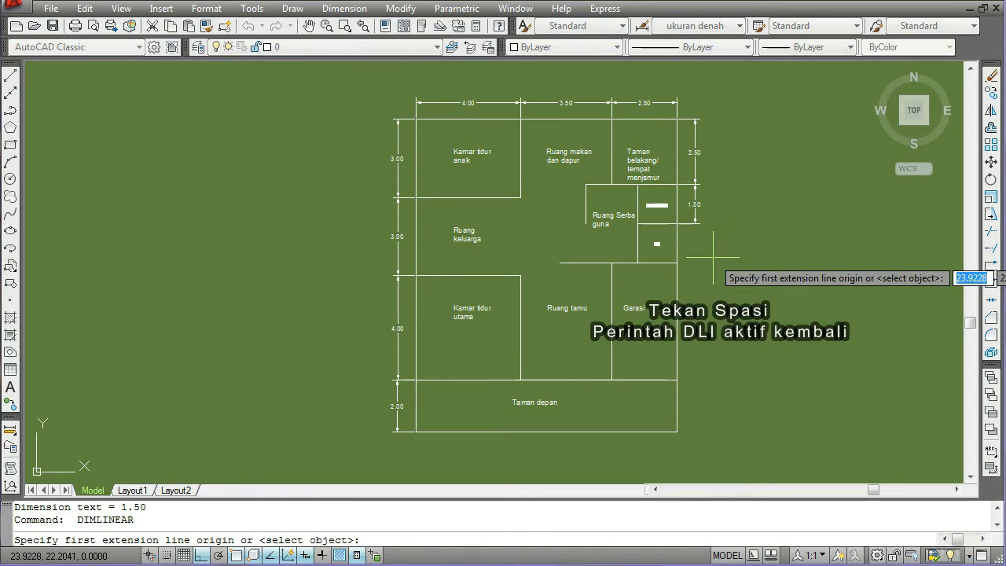
{"action": "left_click", "coordinate": [677, 223]}
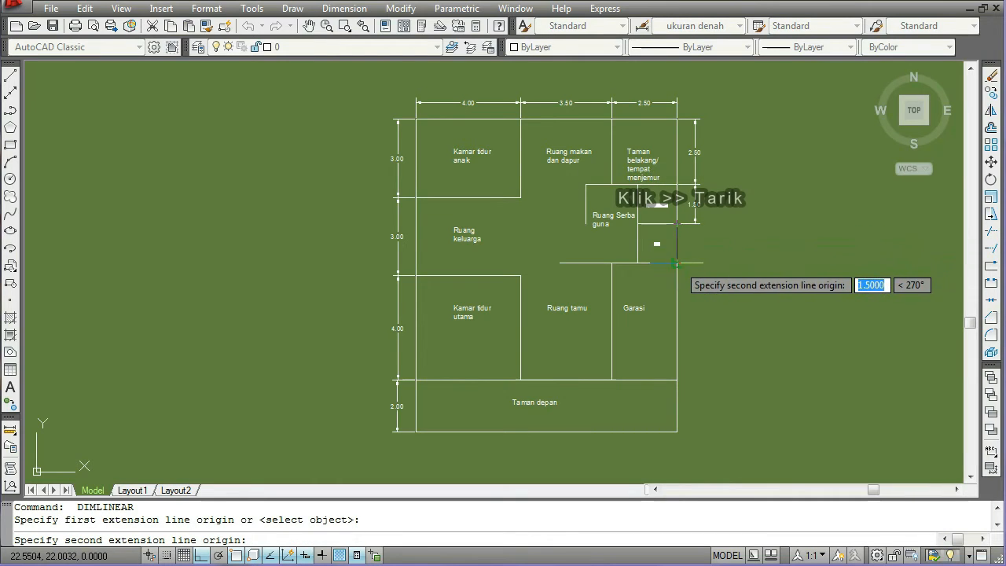
{"action": "left_click", "coordinate": [674, 262]}
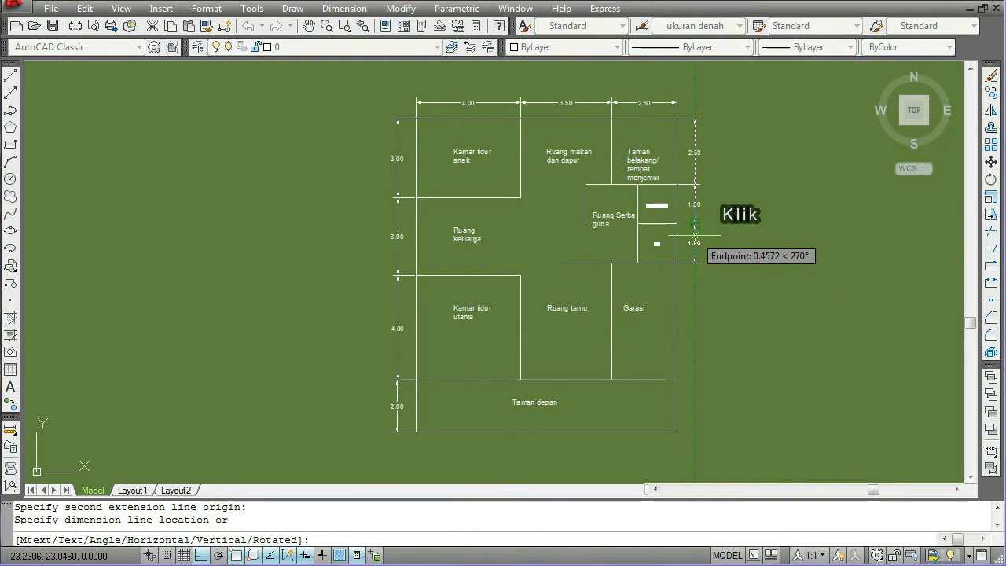
{"action": "left_click", "coordinate": [695, 234]}
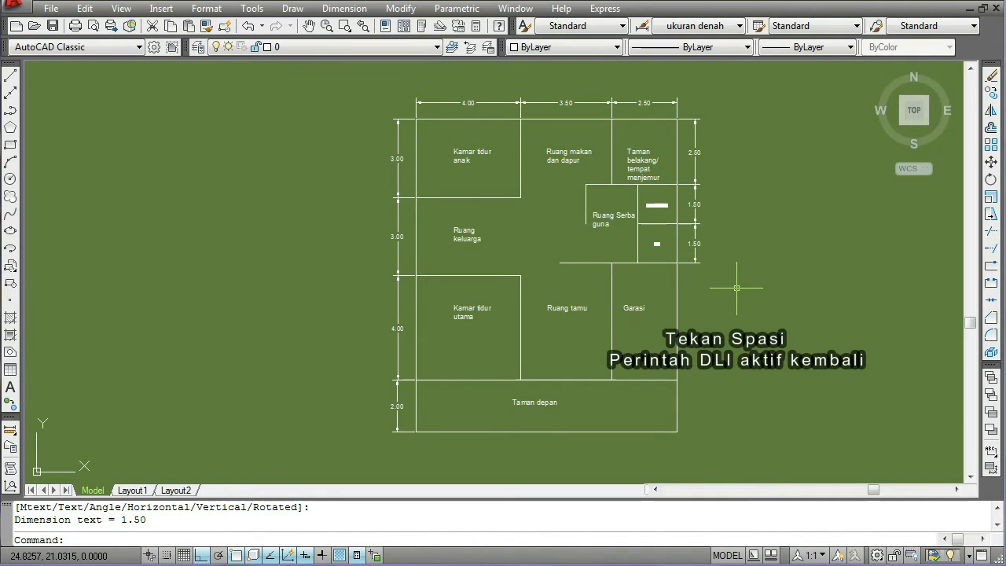
Dimension the depth of Garasi down to the Taman depan boundary, aligned with the other vertical dimensions along the right wall.
{"action": "key", "text": "space"}
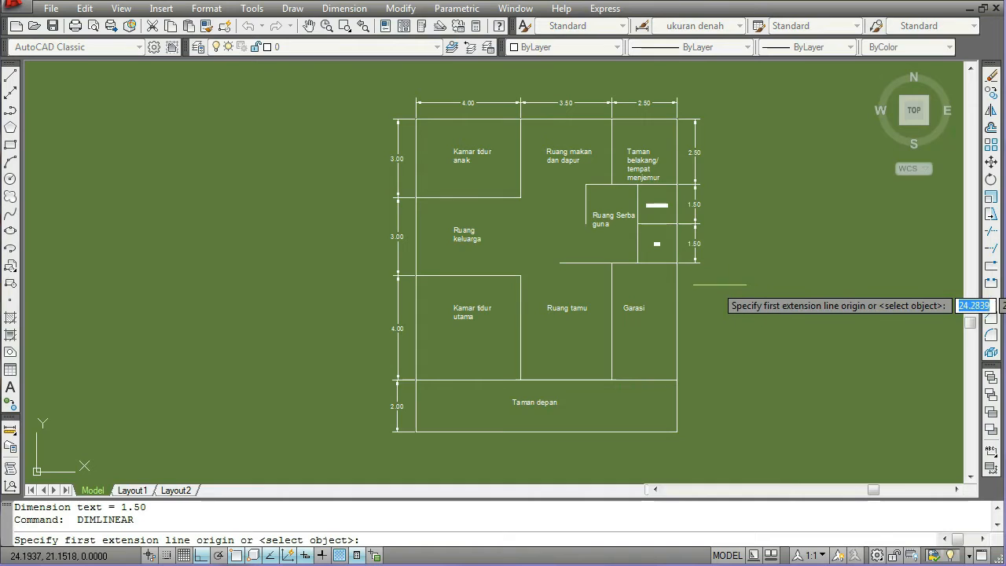
{"action": "left_click", "coordinate": [677, 263]}
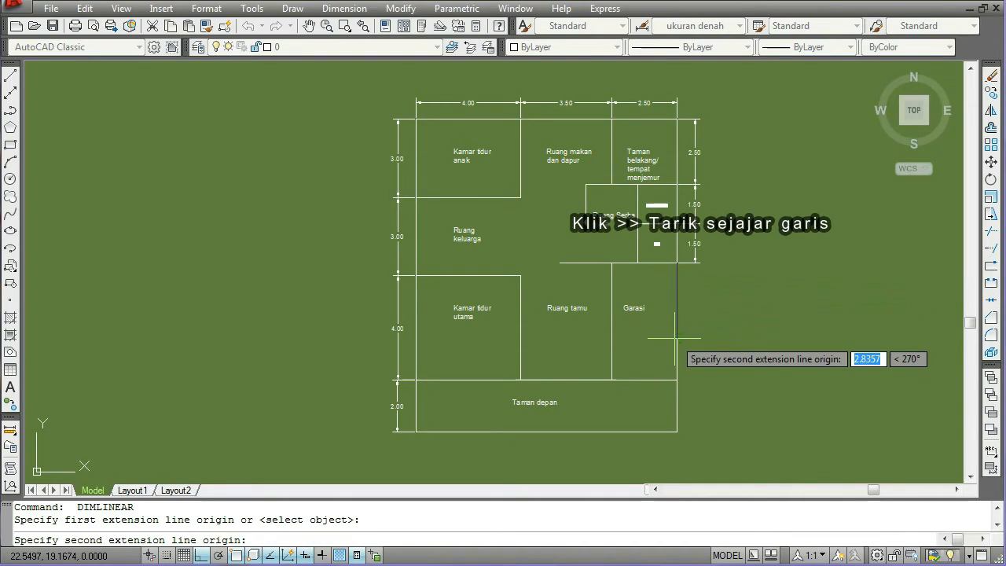
{"action": "left_click", "coordinate": [677, 380]}
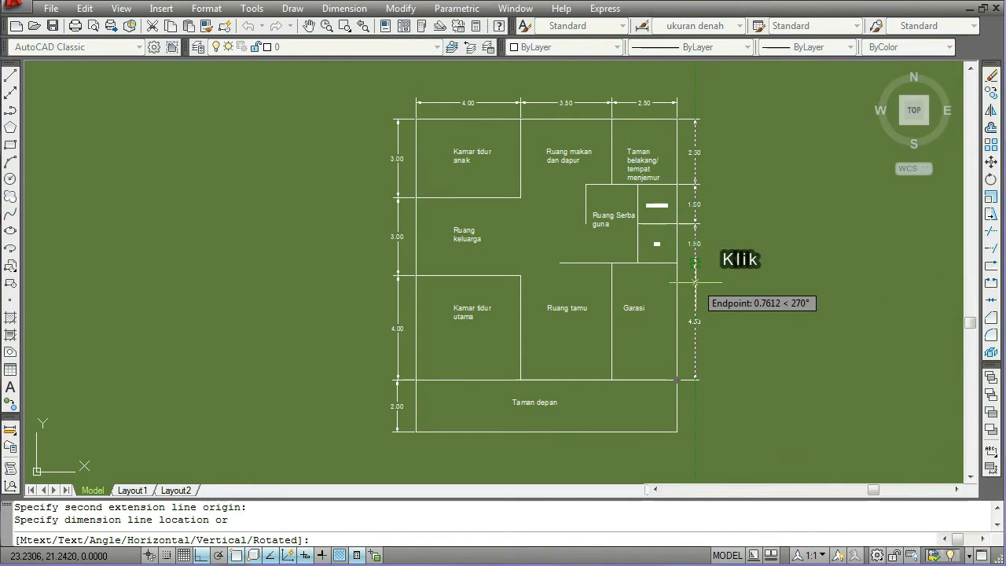
{"action": "left_click", "coordinate": [694, 281]}
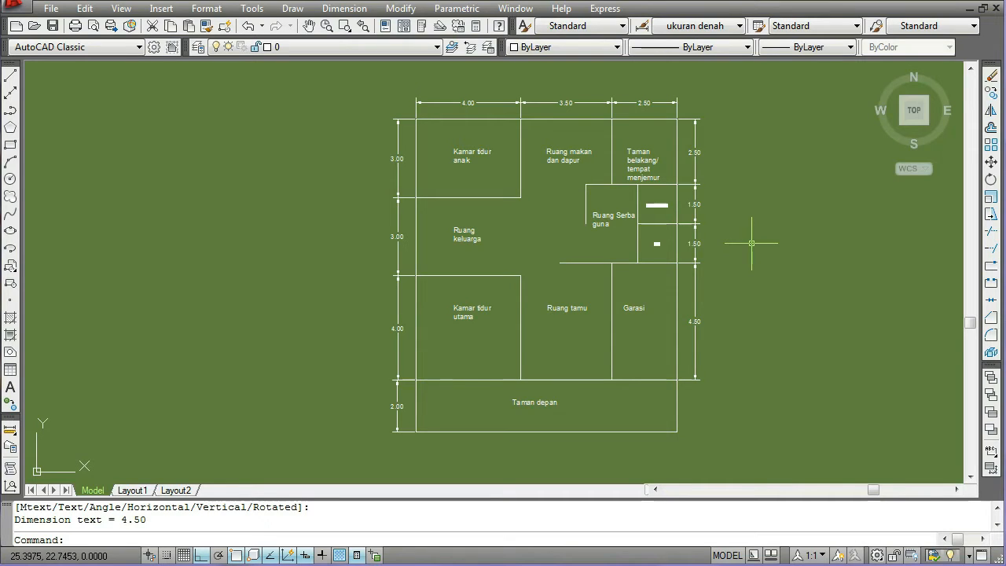
Open the layer manager and create a new layer named "sketsa".
{"action": "type", "text": "la"}
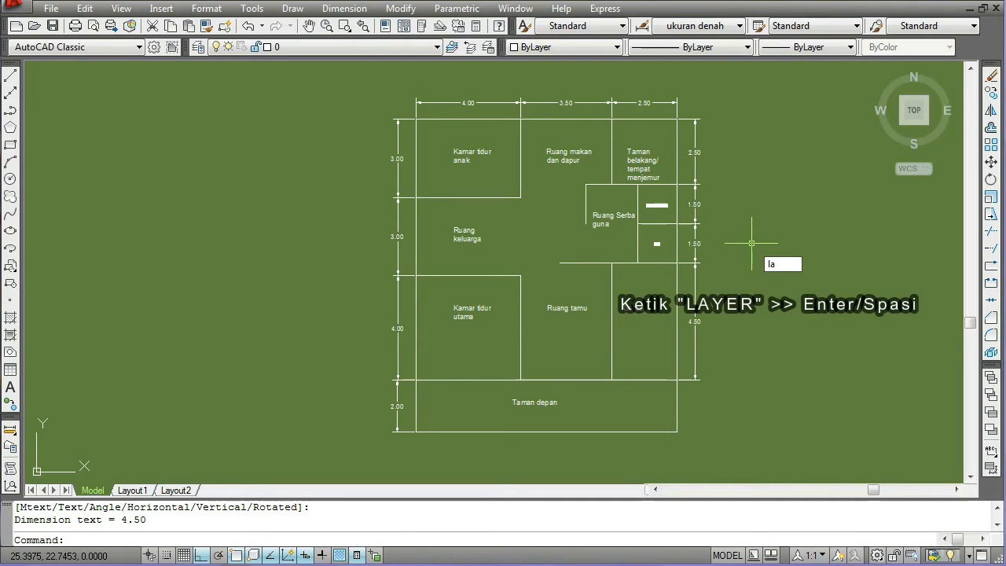
{"action": "type", "text": "yer"}
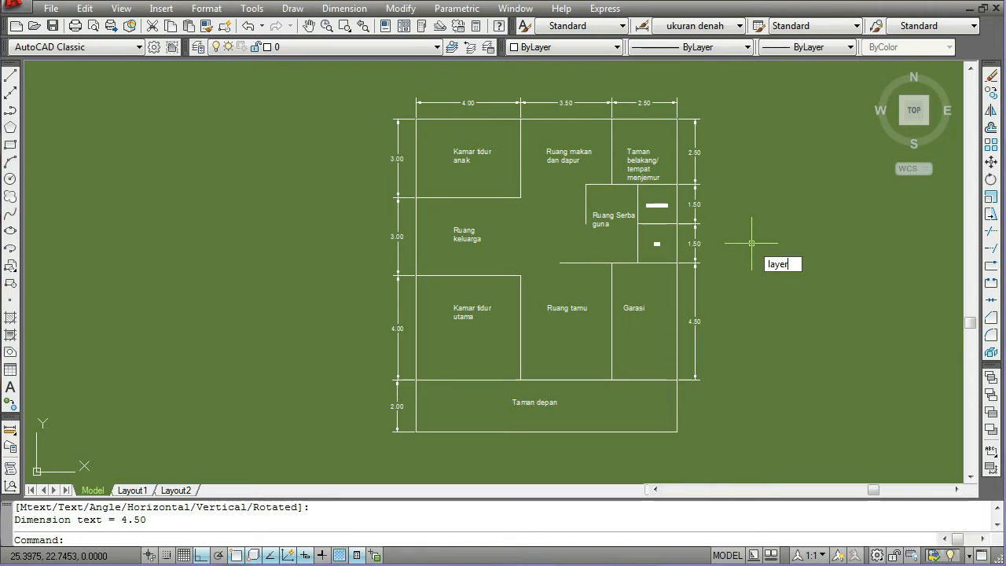
{"action": "key", "text": "Return"}
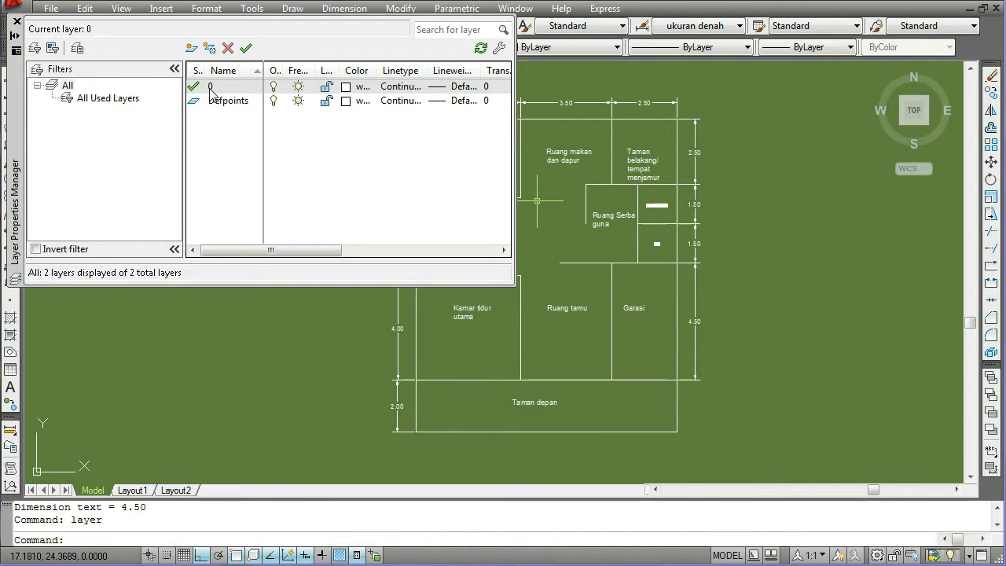
{"action": "left_click", "coordinate": [192, 50]}
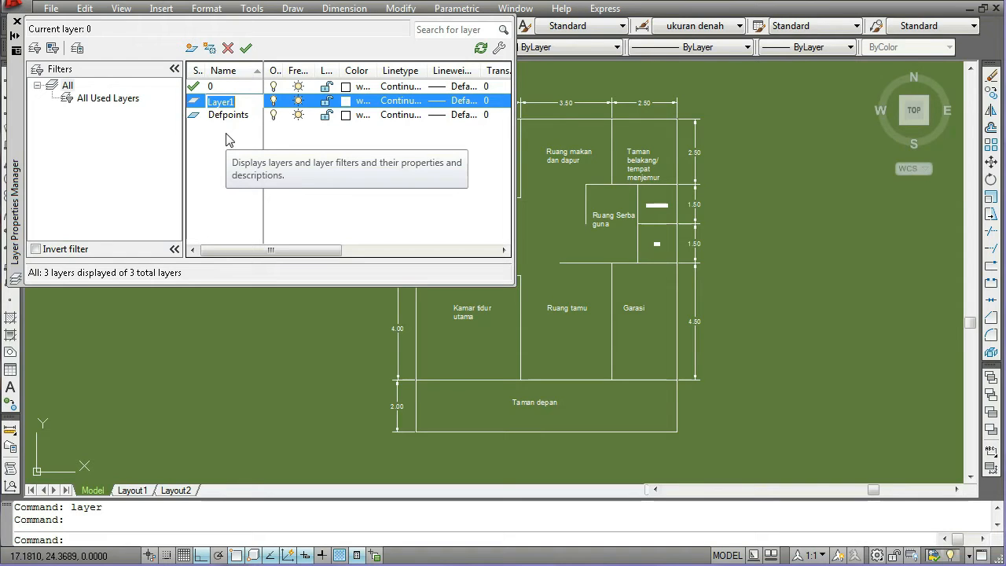
{"action": "type", "text": "sketsa"}
{"action": "key", "text": "Return"}
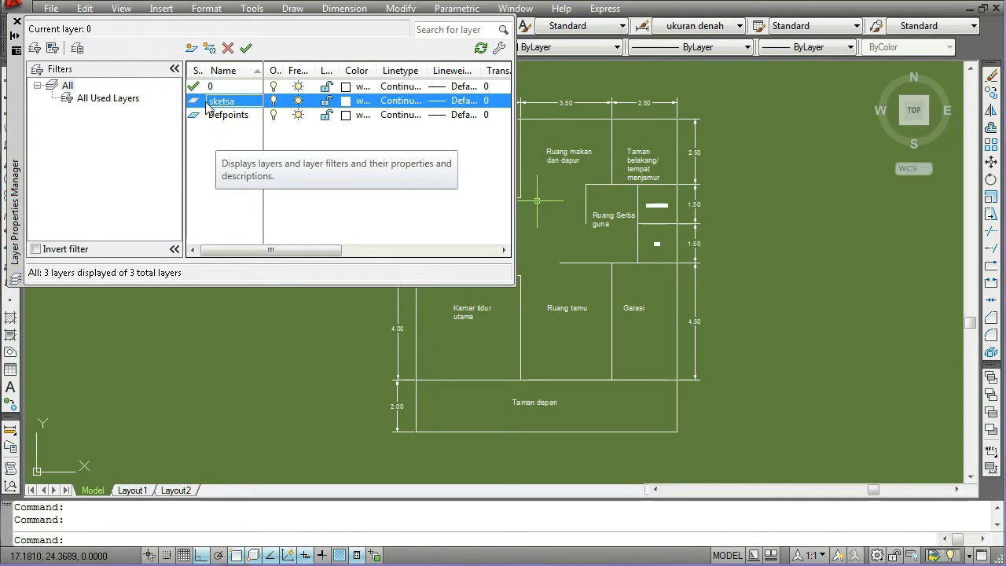
Create another new layer named "ukuran".
{"action": "left_click", "coordinate": [192, 50]}
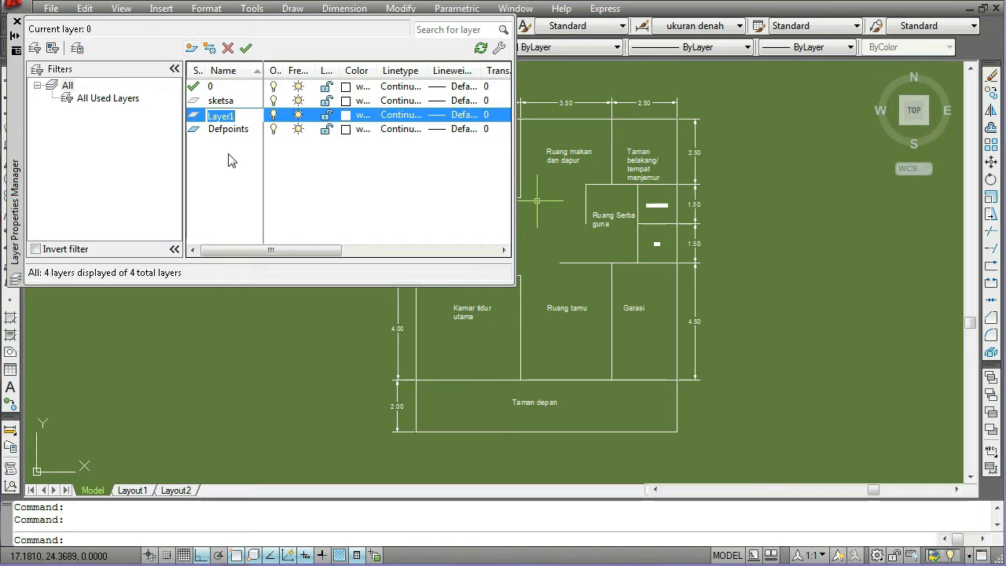
{"action": "type", "text": "uk"}
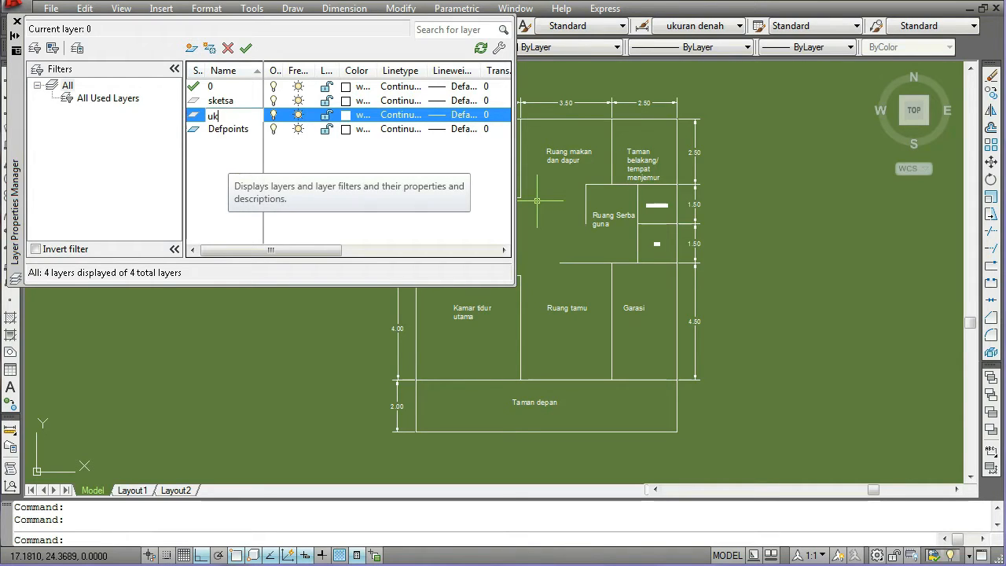
{"action": "type", "text": "uran"}
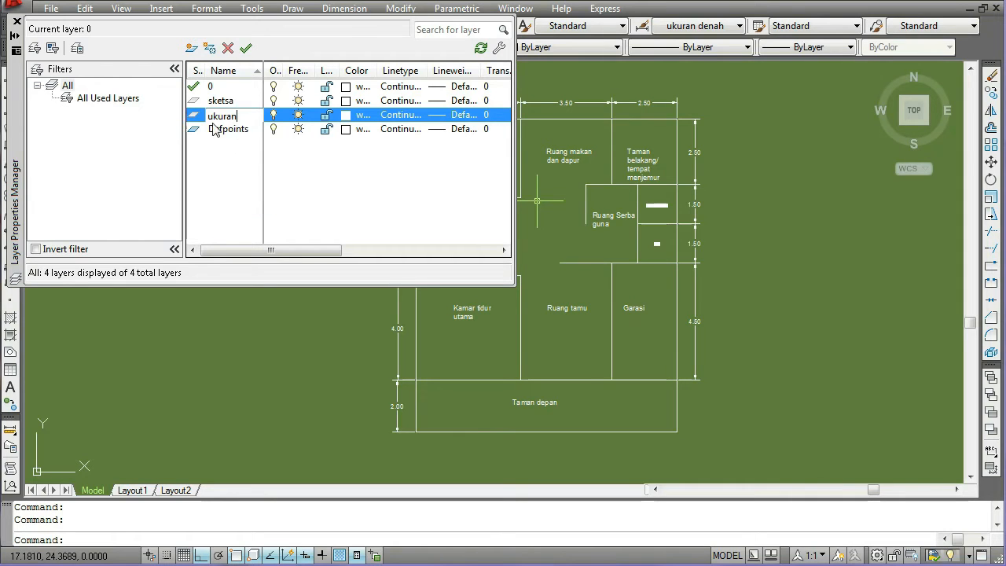
{"action": "key", "text": "Return"}
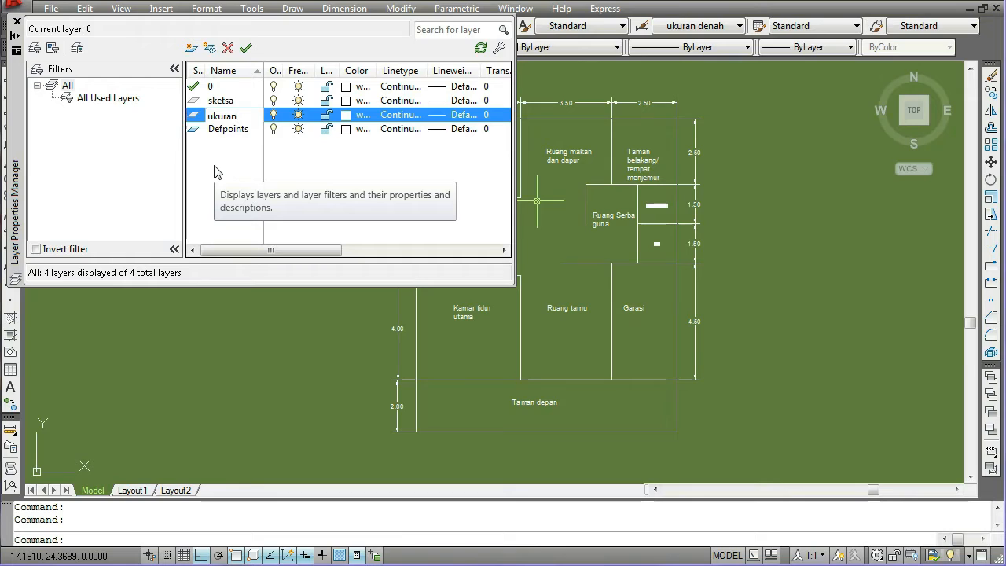
{"action": "key", "text": "F2"}
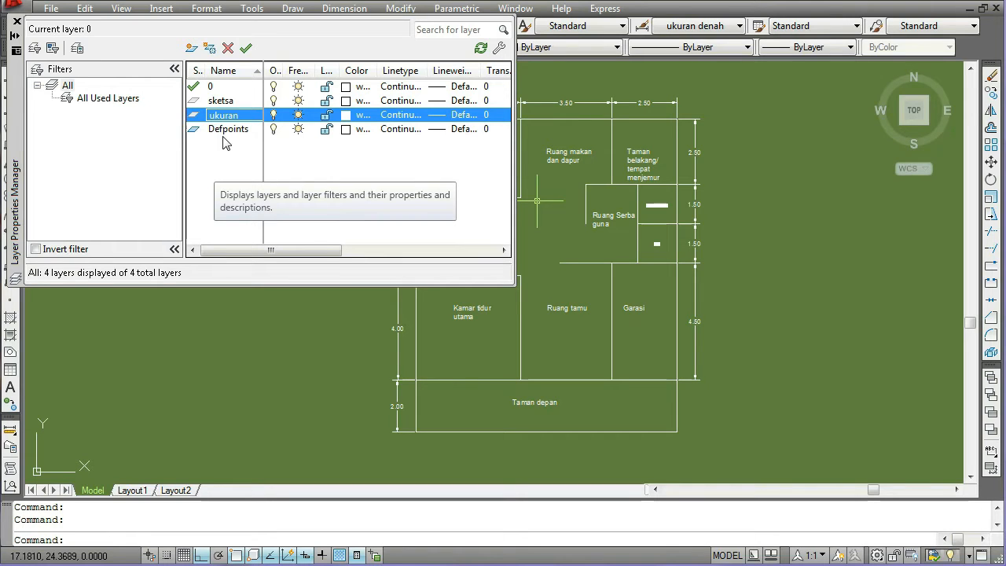
Create a third new layer named "huruf" and close the layer manager.
{"action": "left_click", "coordinate": [192, 48]}
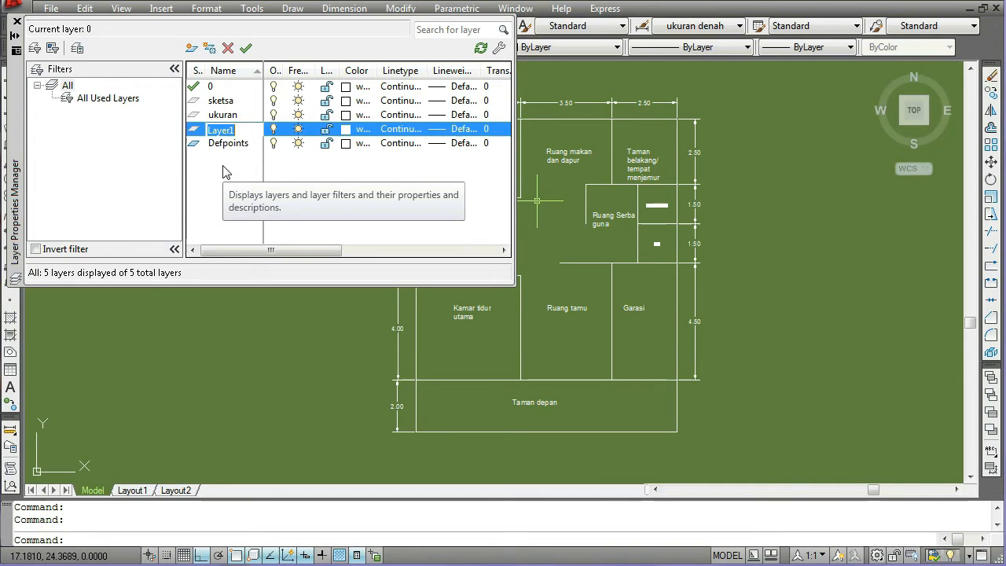
{"action": "type", "text": "huruf"}
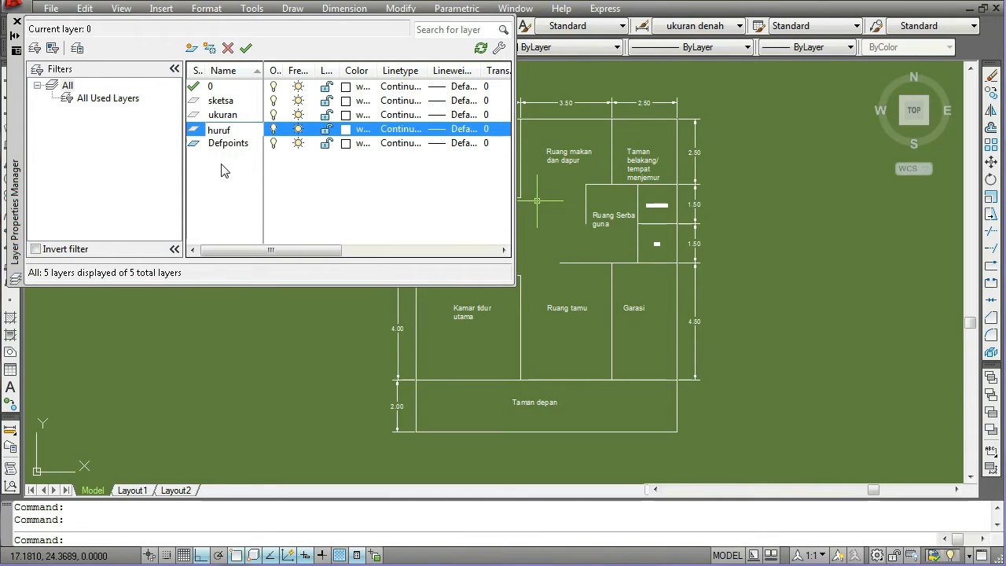
{"action": "key", "text": "Return"}
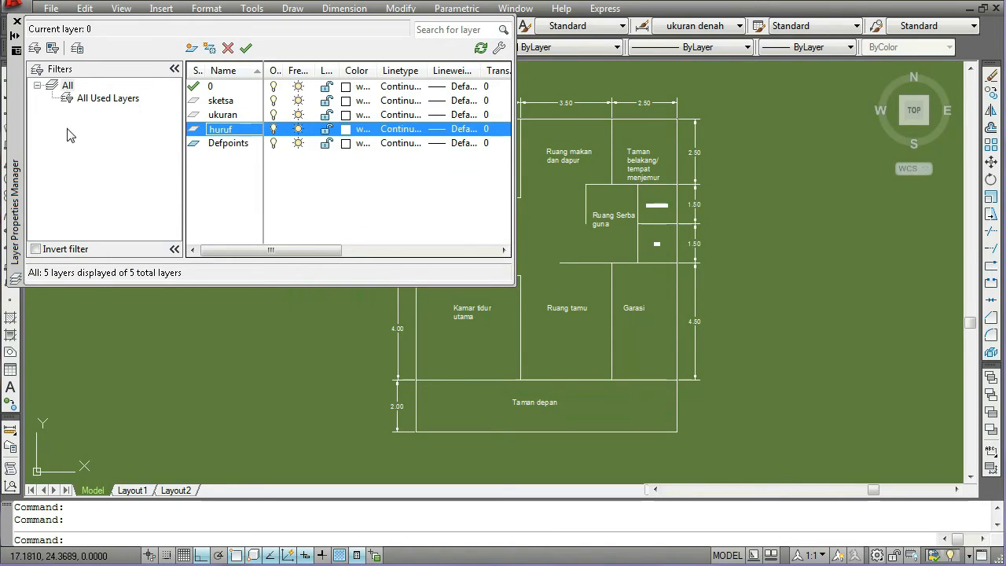
{"action": "left_click", "coordinate": [18, 22]}
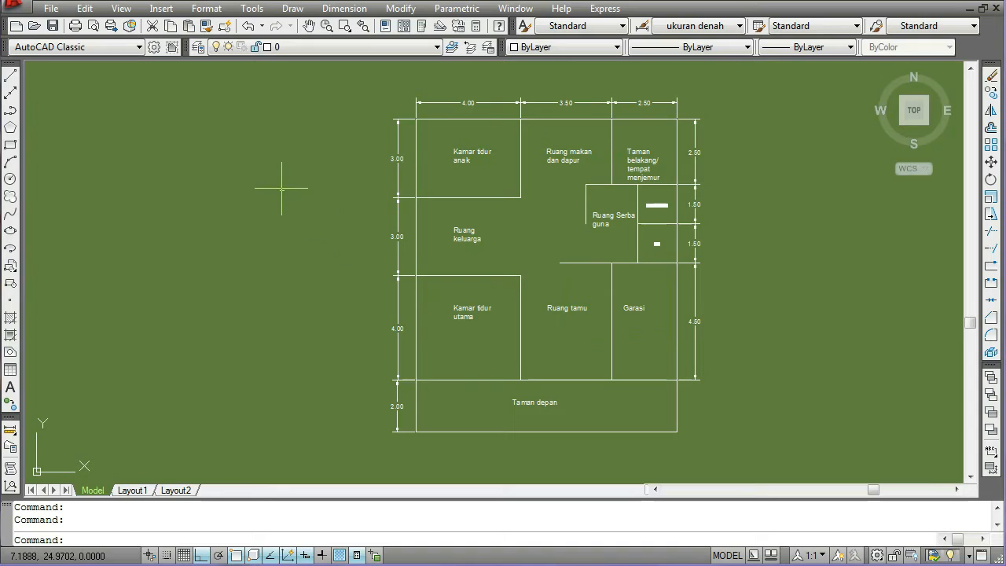
Assign the top, right-side and left-side room dimensions around the floor plan to the ukuran layer and clear the selection.
{"action": "left_click", "coordinate": [437, 49]}
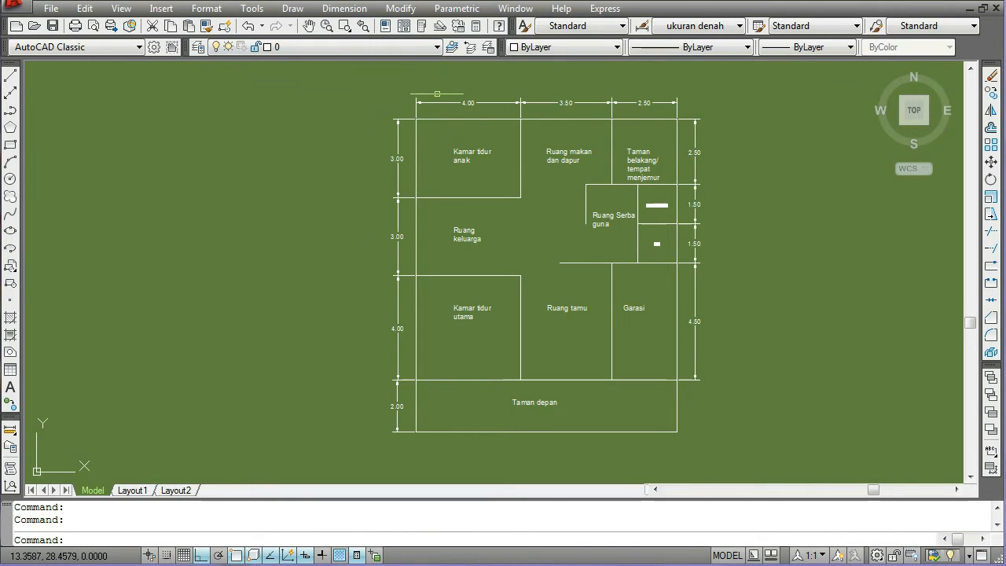
{"action": "left_click", "coordinate": [442, 102]}
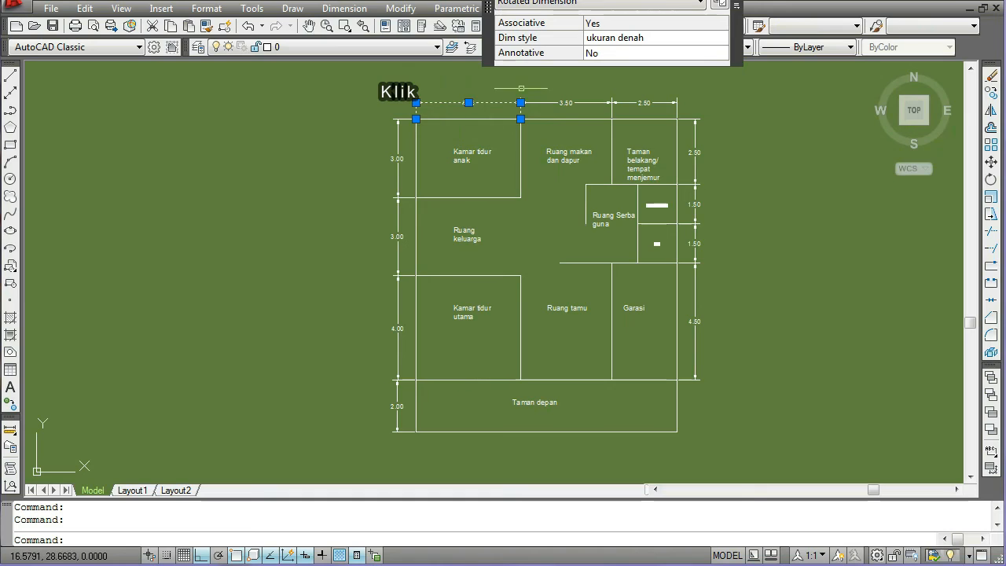
{"action": "left_click", "coordinate": [545, 102]}
{"action": "left_click", "coordinate": [545, 102]}
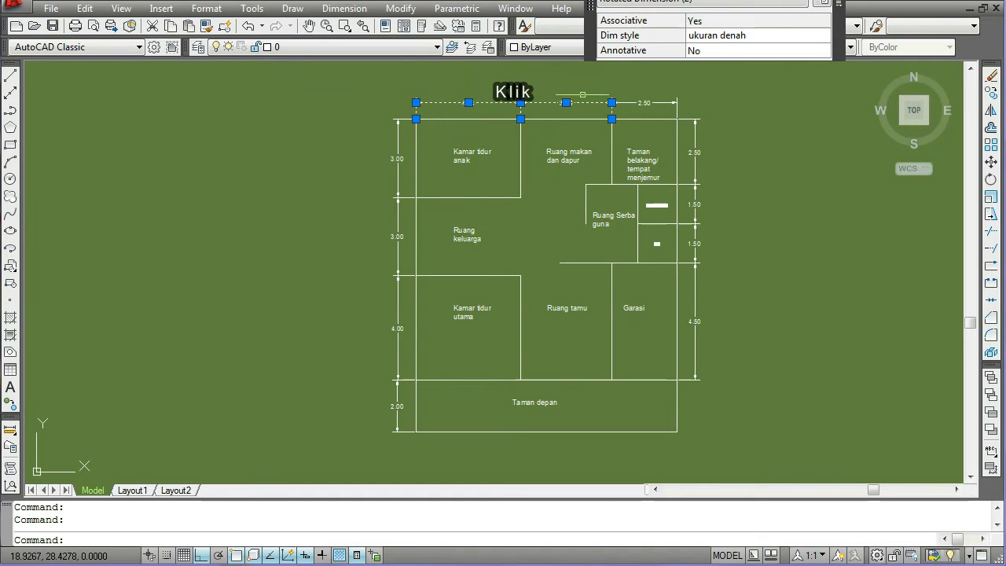
{"action": "left_click", "coordinate": [664, 101]}
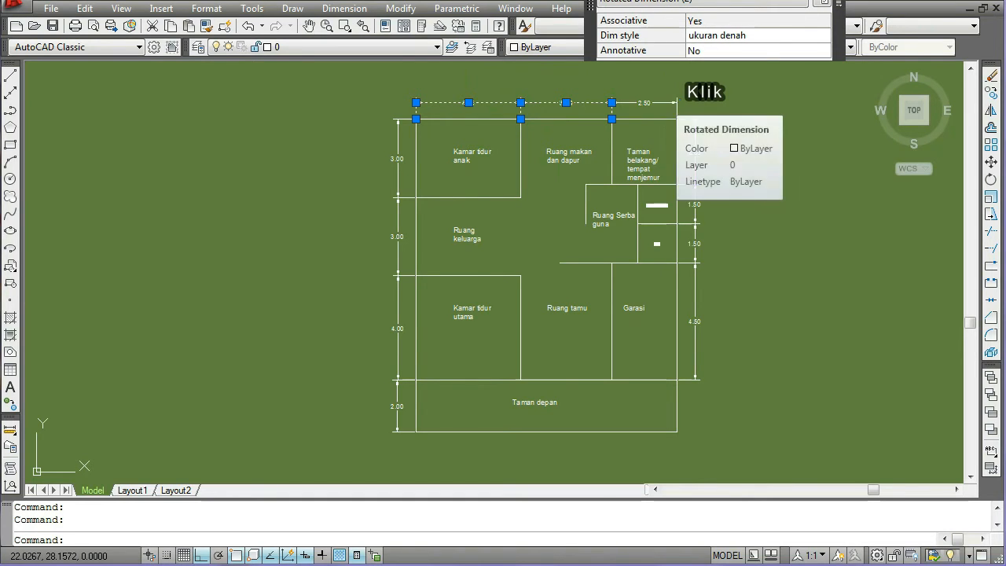
{"action": "left_click", "coordinate": [664, 101]}
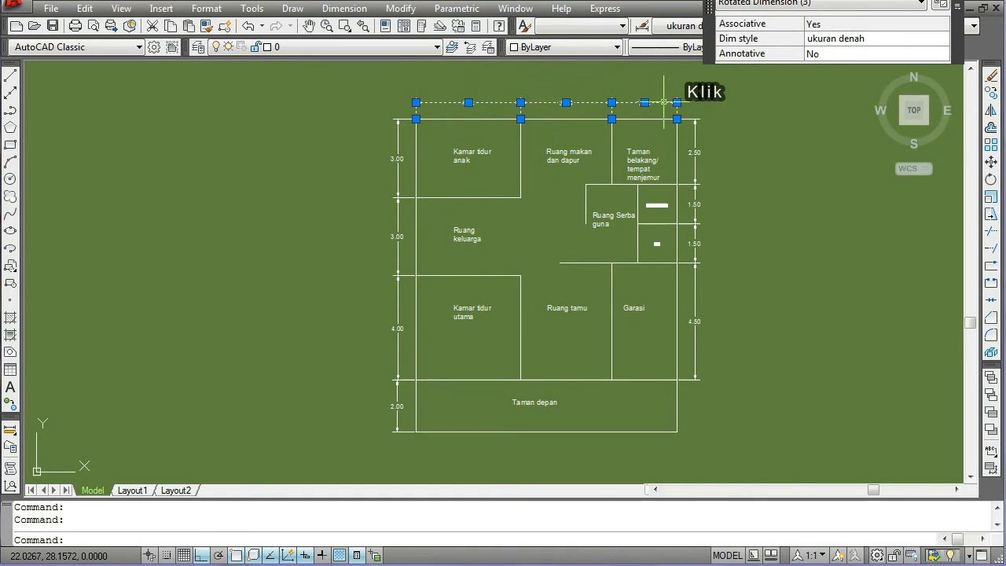
{"action": "left_click", "coordinate": [695, 138]}
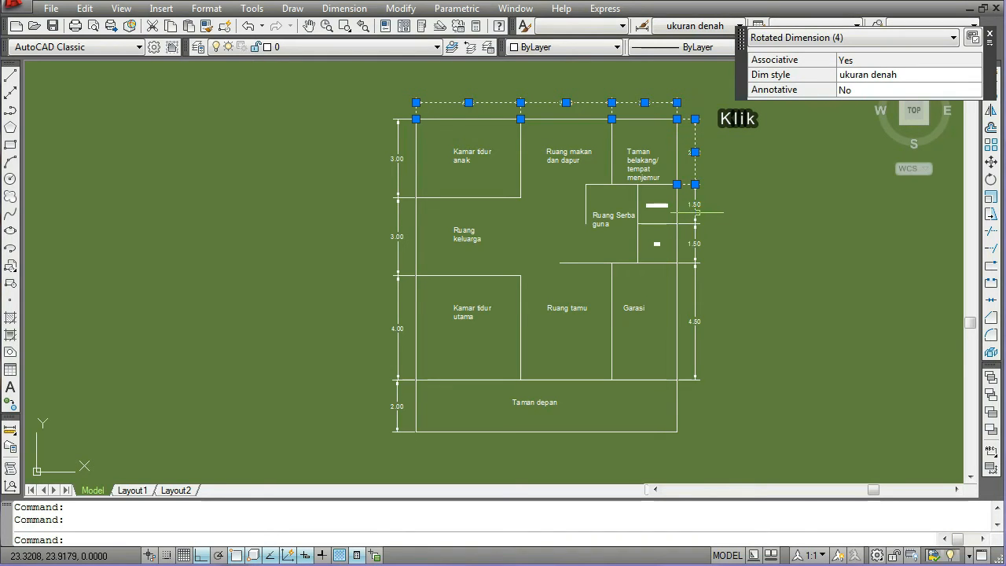
{"action": "left_click", "coordinate": [694, 214]}
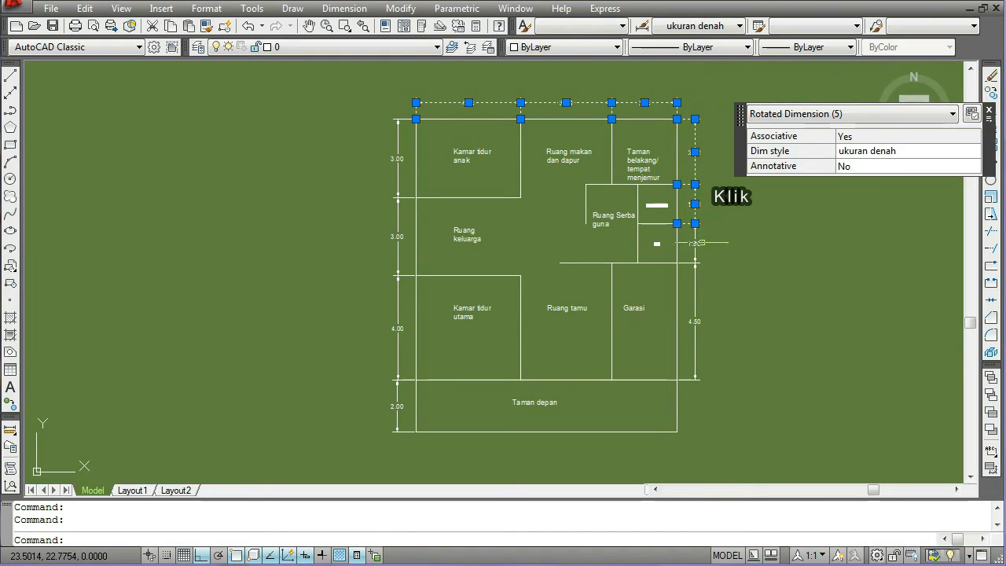
{"action": "left_click", "coordinate": [695, 262]}
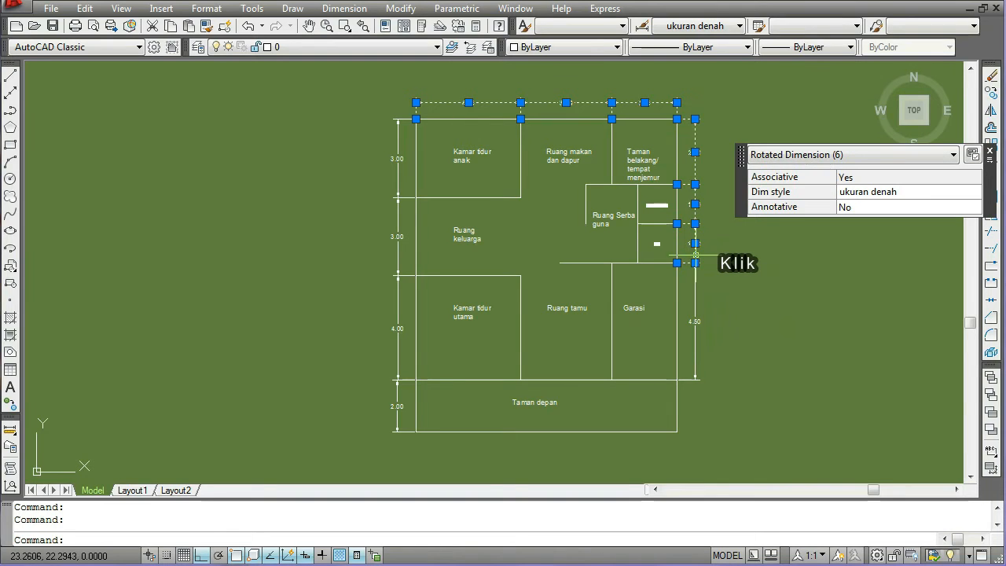
{"action": "left_click", "coordinate": [695, 305]}
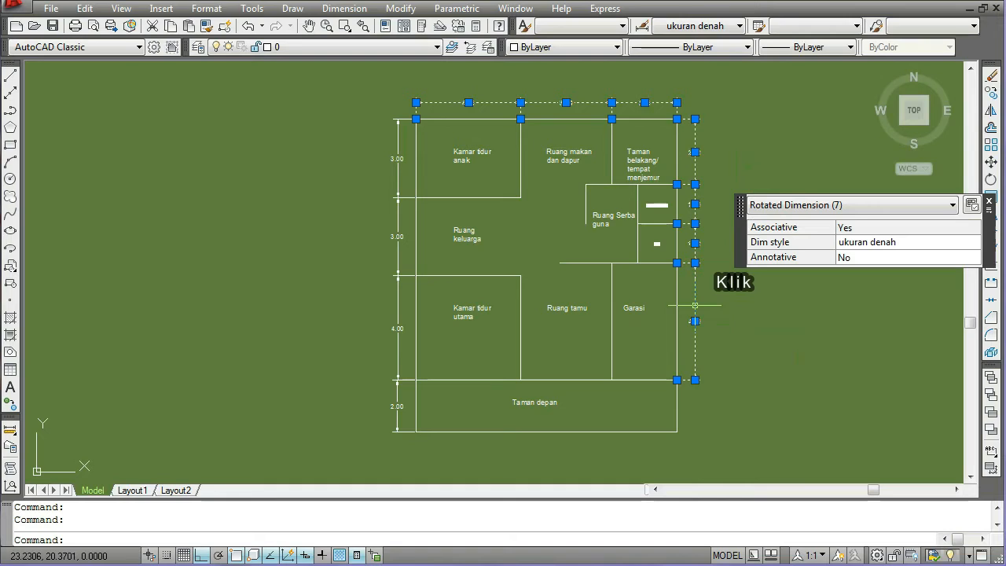
{"action": "left_click", "coordinate": [397, 424]}
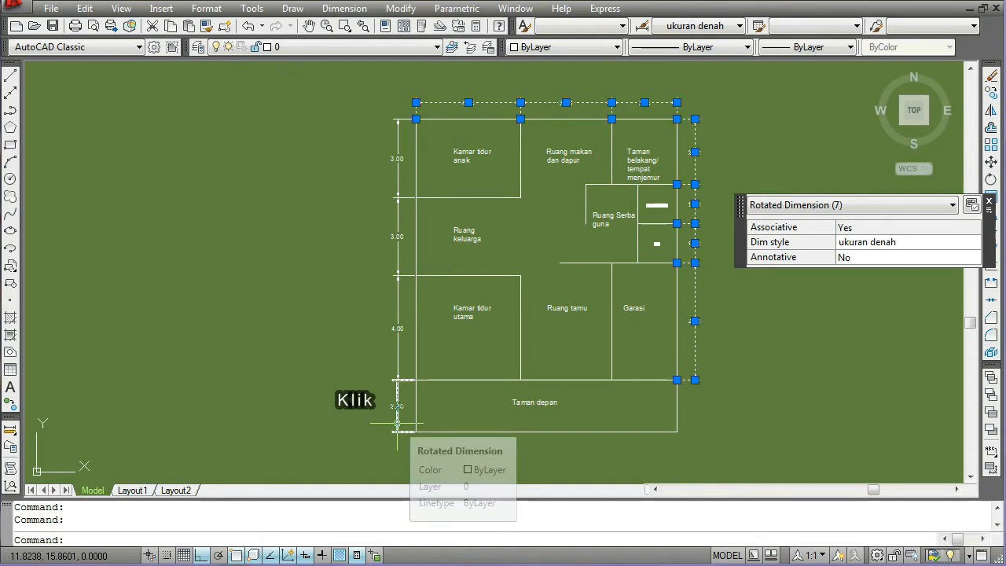
{"action": "left_click", "coordinate": [397, 344]}
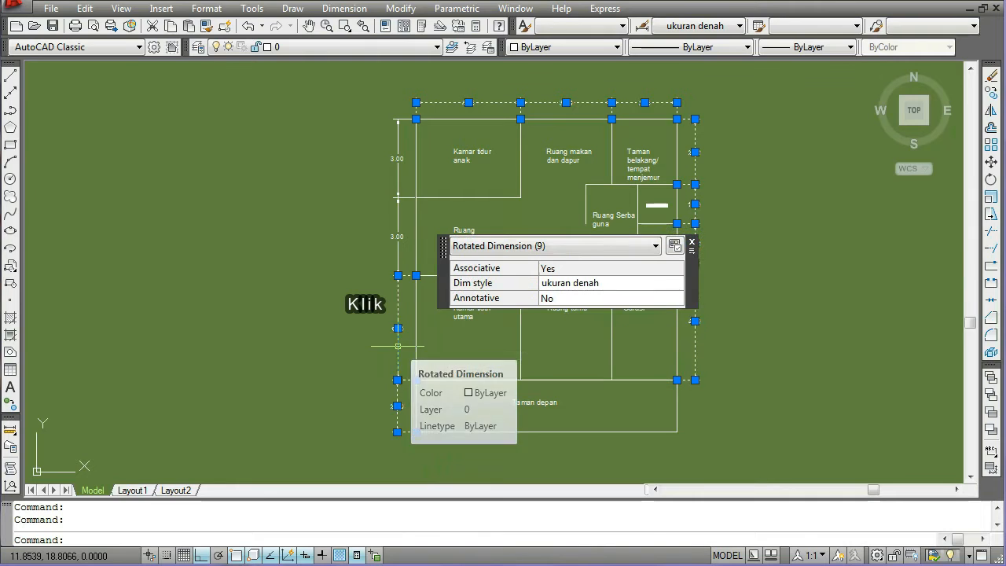
{"action": "left_click", "coordinate": [398, 253]}
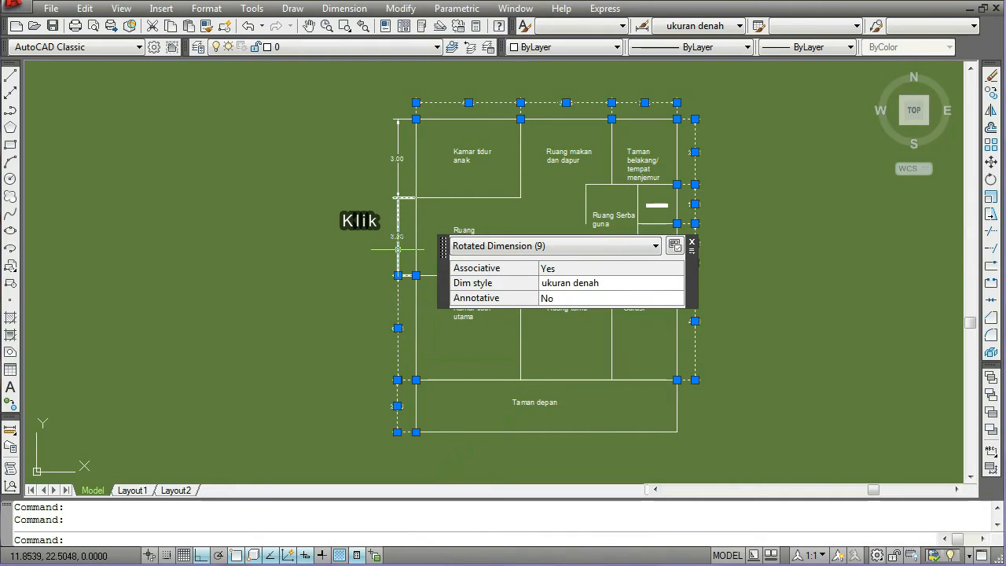
{"action": "left_click", "coordinate": [397, 250]}
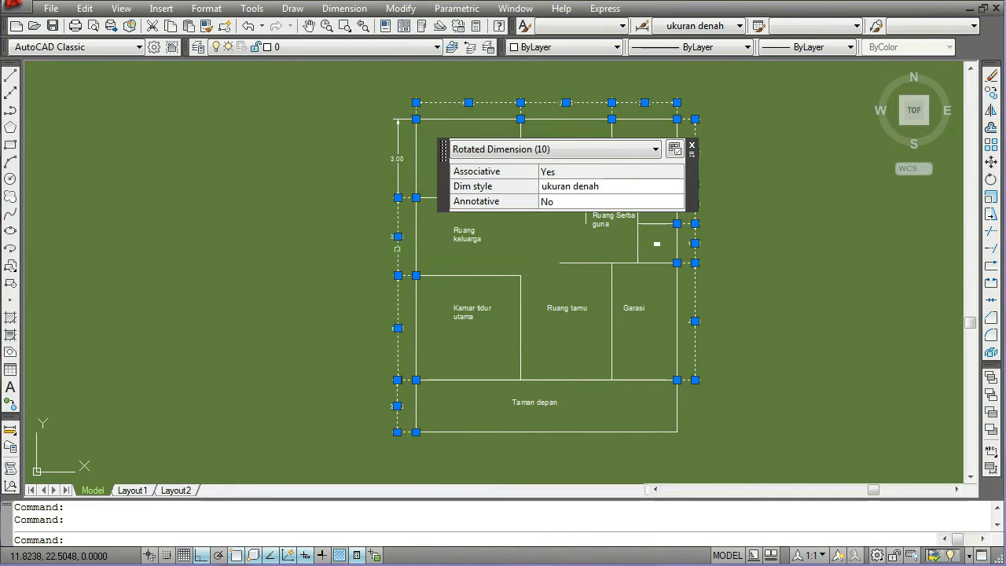
{"action": "left_click", "coordinate": [397, 178]}
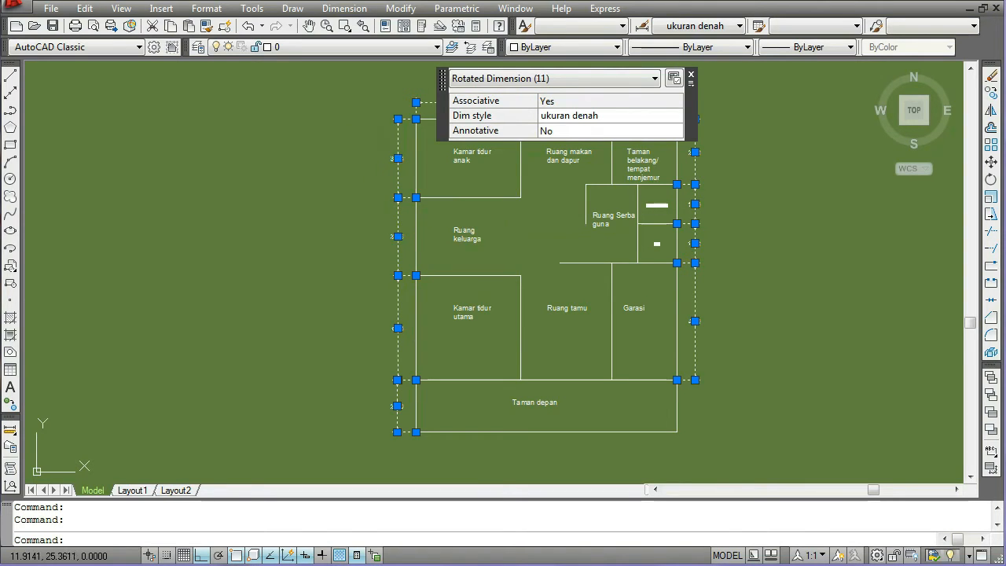
{"action": "left_click", "coordinate": [691, 75]}
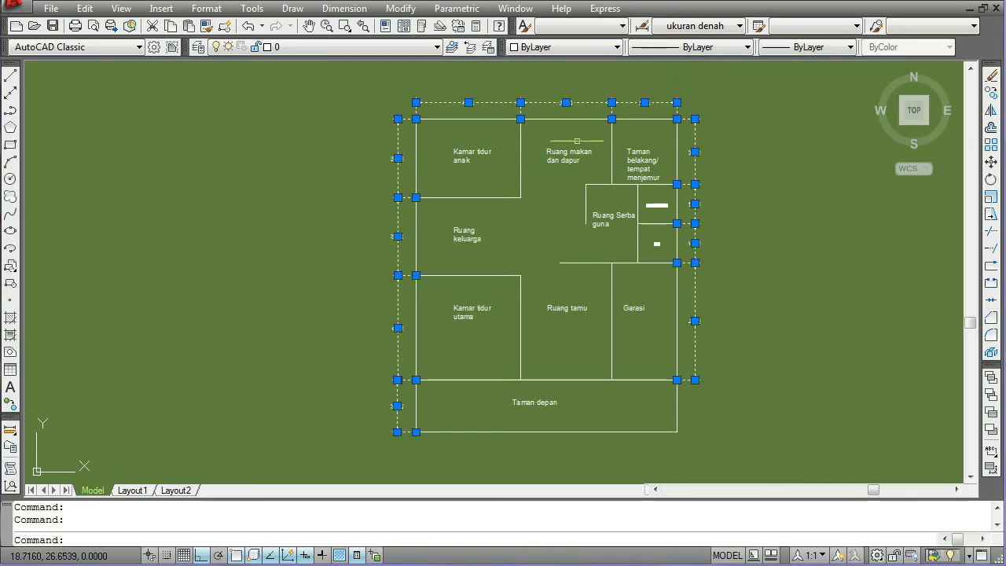
{"action": "left_click", "coordinate": [436, 46]}
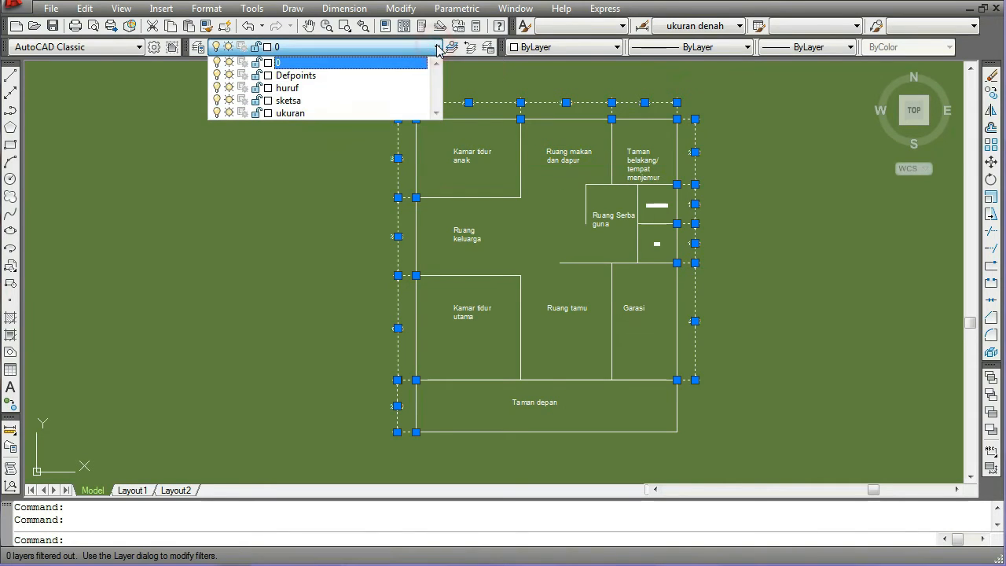
{"action": "left_click", "coordinate": [300, 115]}
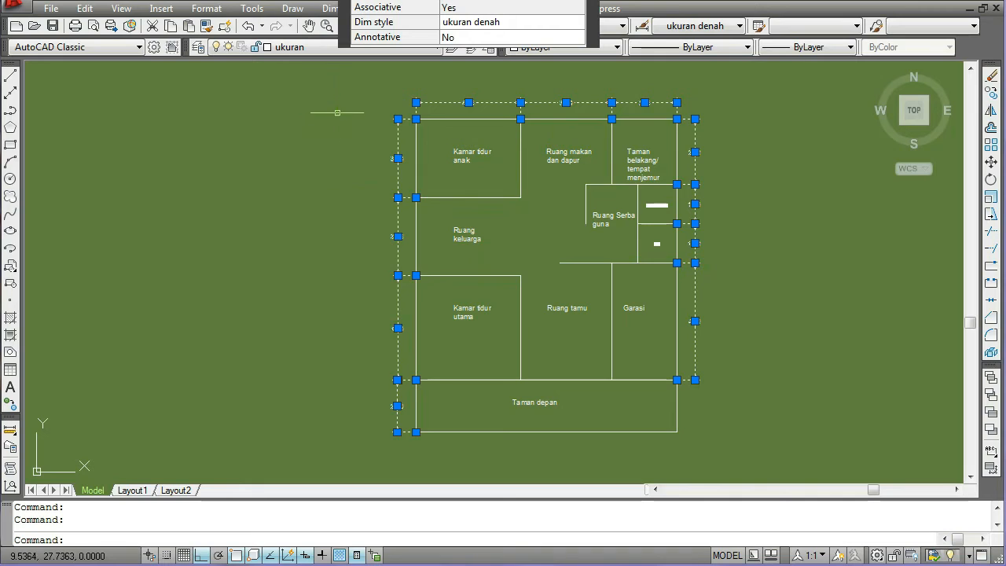
{"action": "left_click_drag", "start_coordinate": [345, 37], "coordinate": [345, 110]}
{"action": "left_click", "coordinate": [593, 55]}
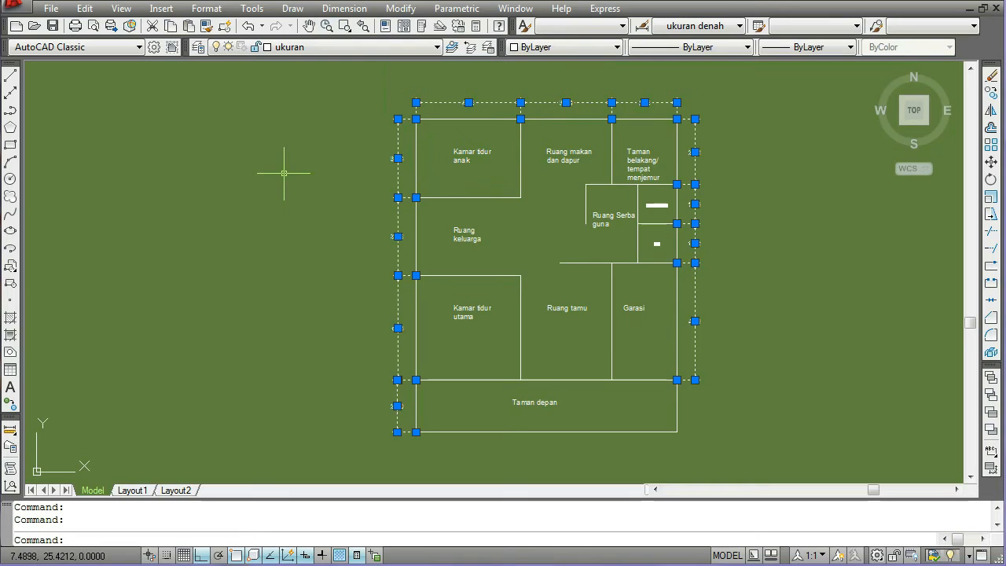
{"action": "key", "text": "Escape"}
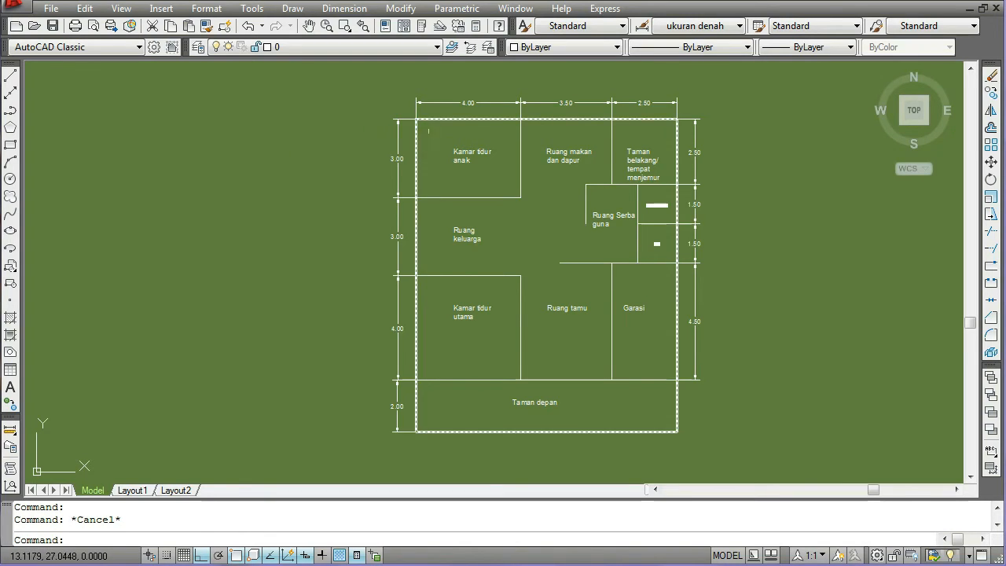
{"action": "left_click", "coordinate": [436, 47]}
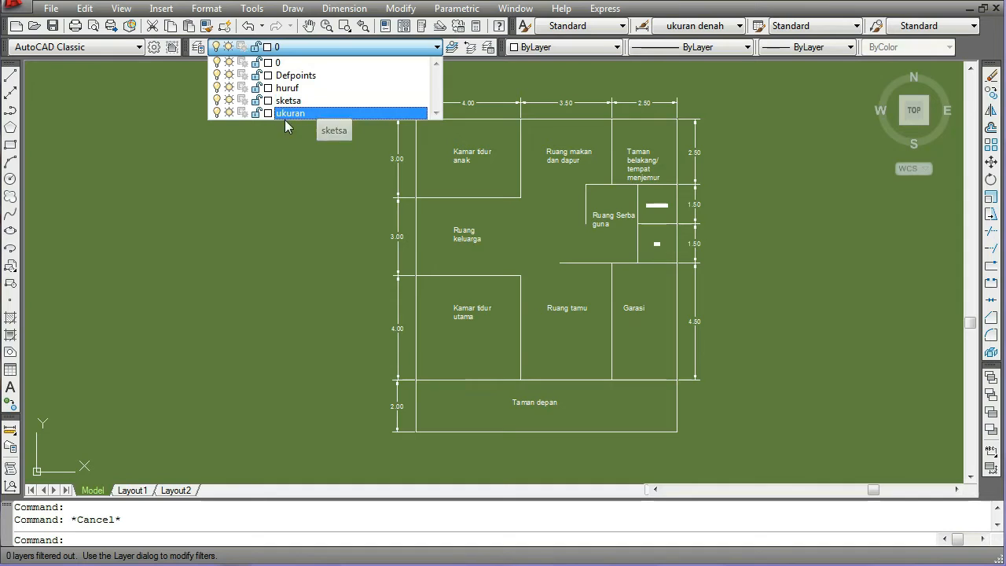
{"action": "left_click", "coordinate": [287, 162]}
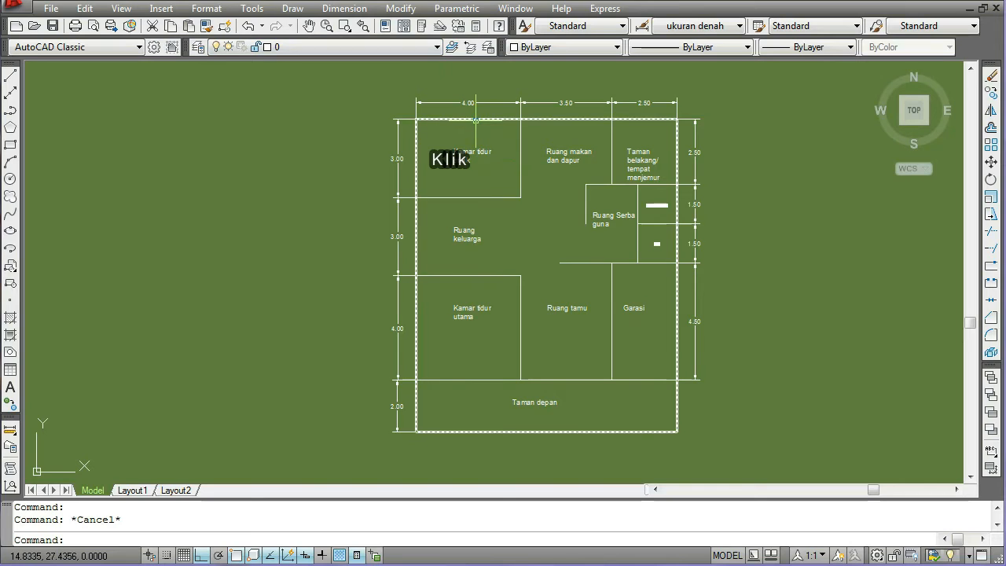
Assign the outer boundary and all interior wall lines of the floor plan to the sketsa layer and clear the selection.
{"action": "left_click", "coordinate": [475, 120]}
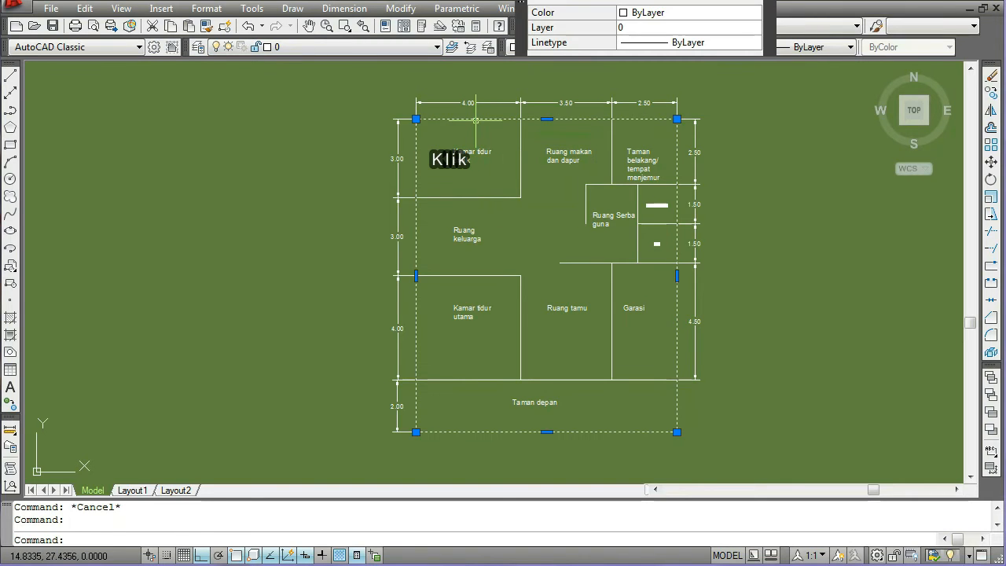
{"action": "left_click", "coordinate": [521, 146]}
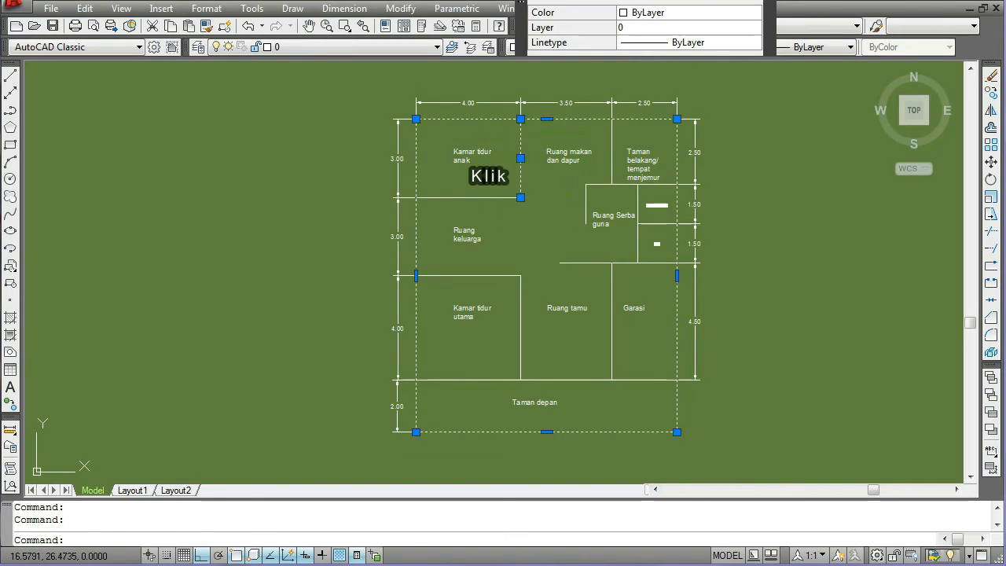
{"action": "left_click", "coordinate": [612, 141]}
{"action": "left_click", "coordinate": [637, 184]}
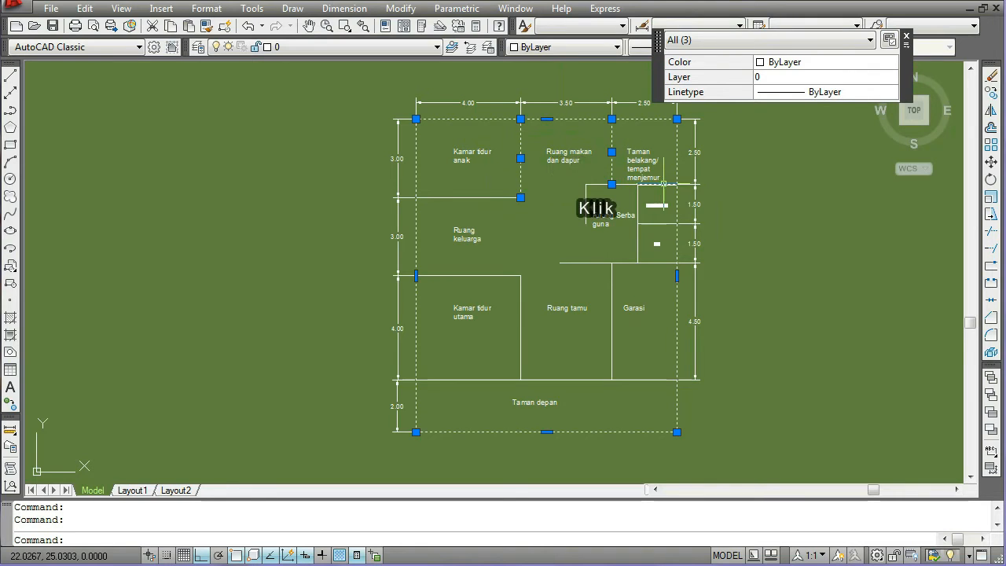
{"action": "left_click", "coordinate": [625, 184]}
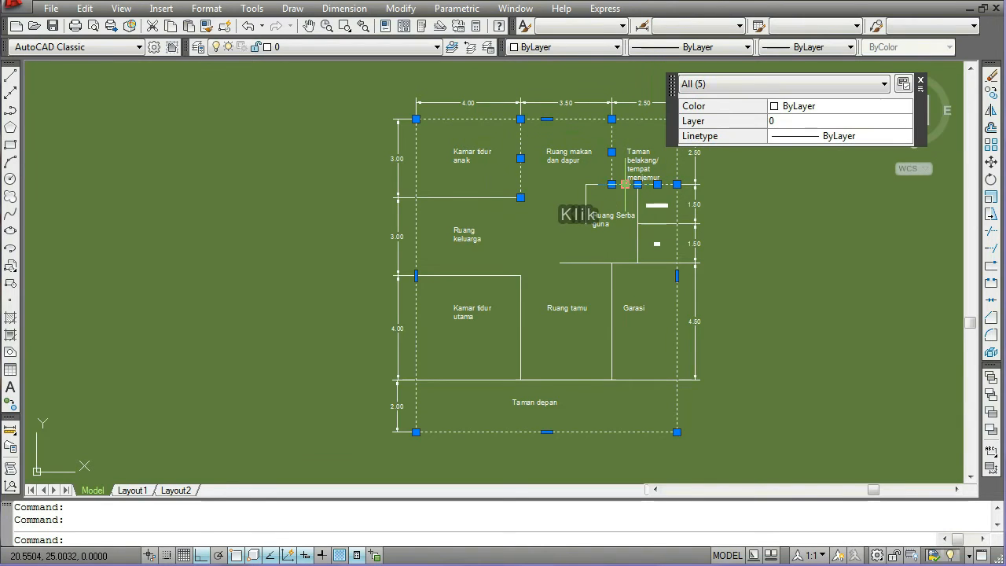
{"action": "left_click", "coordinate": [594, 186]}
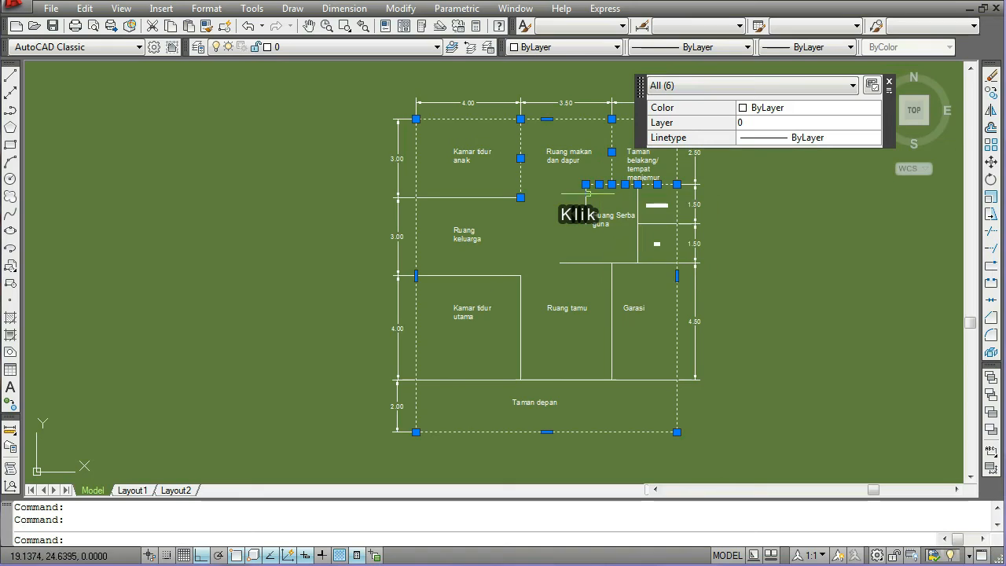
{"action": "left_click", "coordinate": [586, 198]}
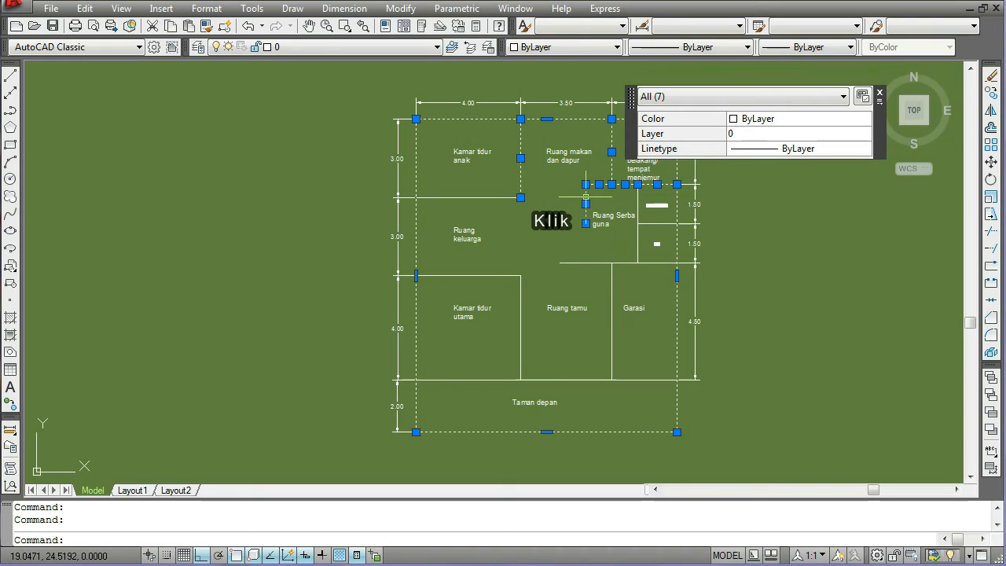
{"action": "left_click", "coordinate": [637, 198]}
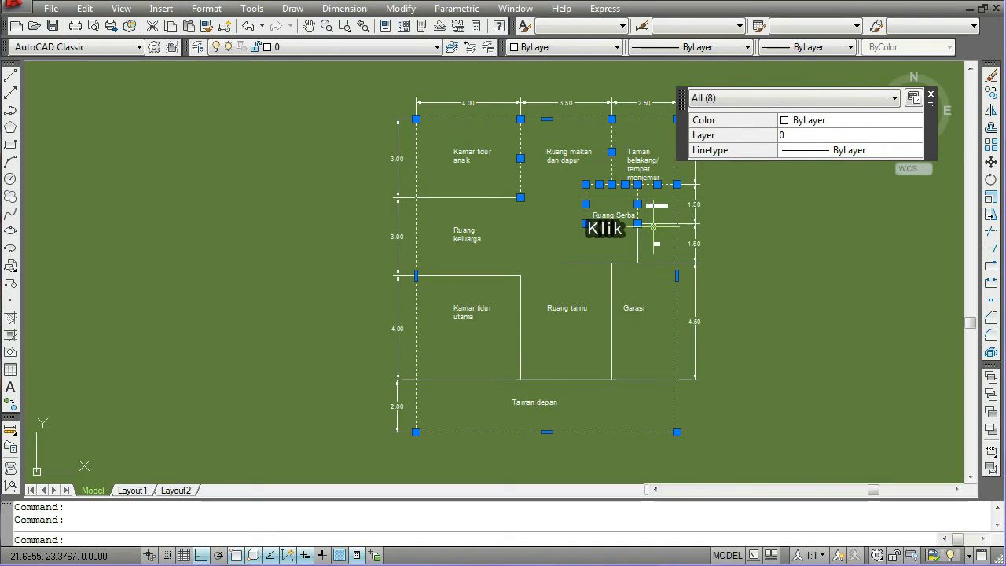
{"action": "left_click", "coordinate": [657, 224]}
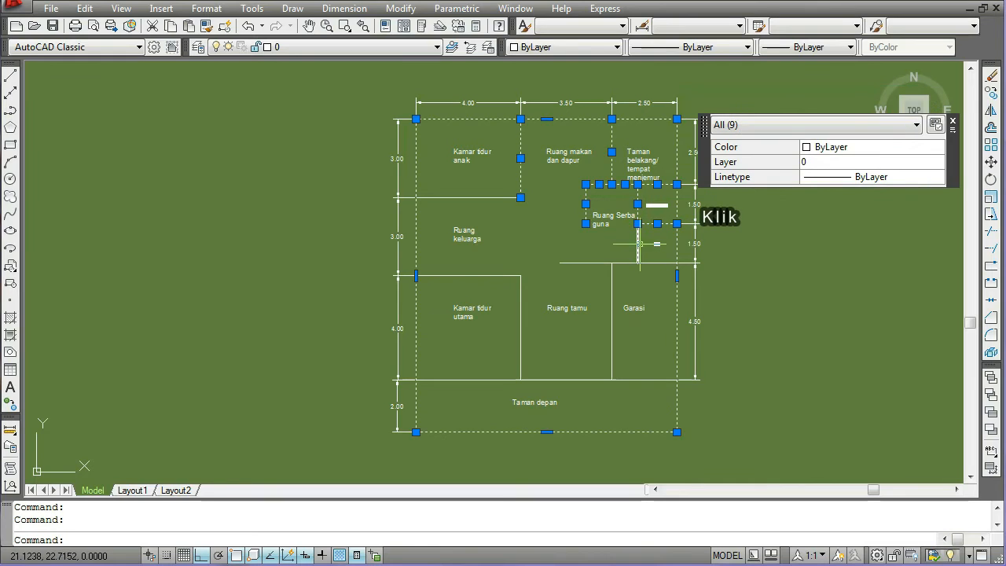
{"action": "left_click", "coordinate": [638, 250]}
{"action": "left_click", "coordinate": [613, 263]}
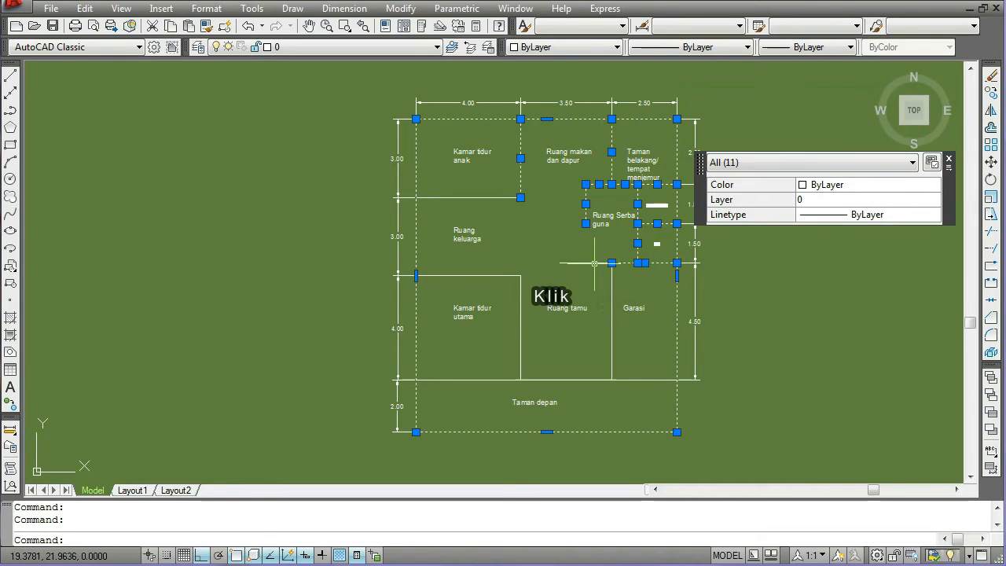
{"action": "left_click", "coordinate": [612, 282]}
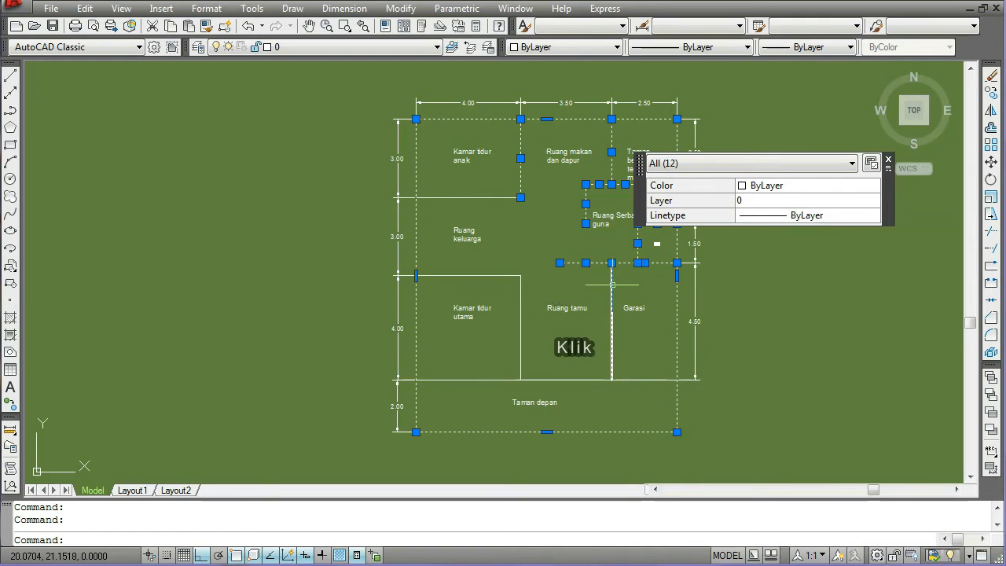
{"action": "left_click", "coordinate": [612, 336]}
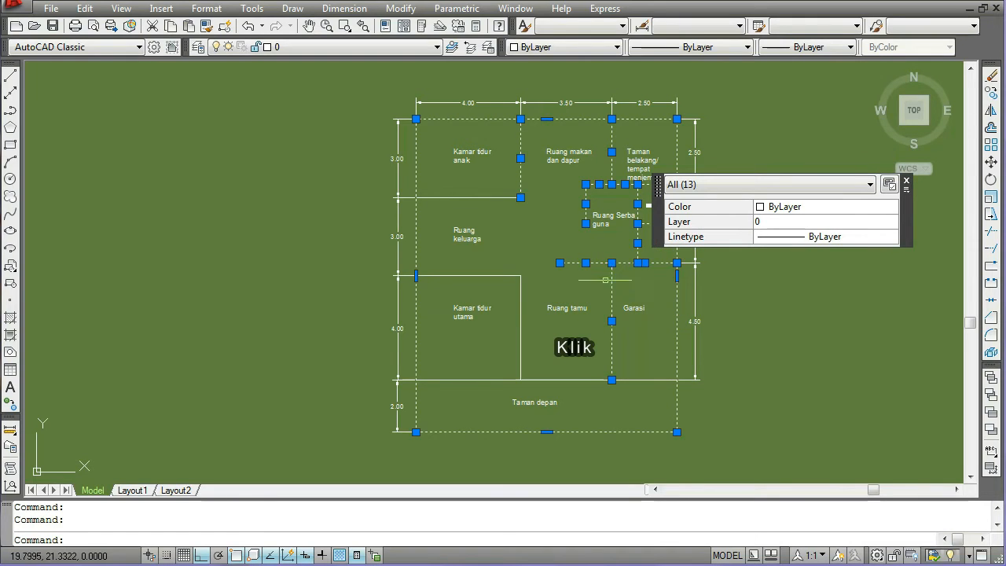
{"action": "left_click", "coordinate": [486, 198]}
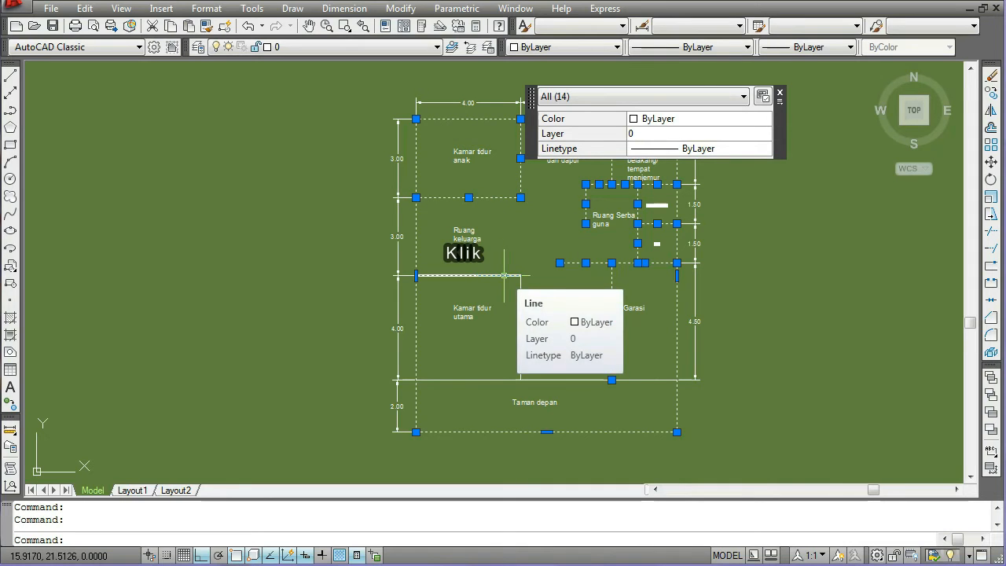
{"action": "left_click", "coordinate": [503, 275]}
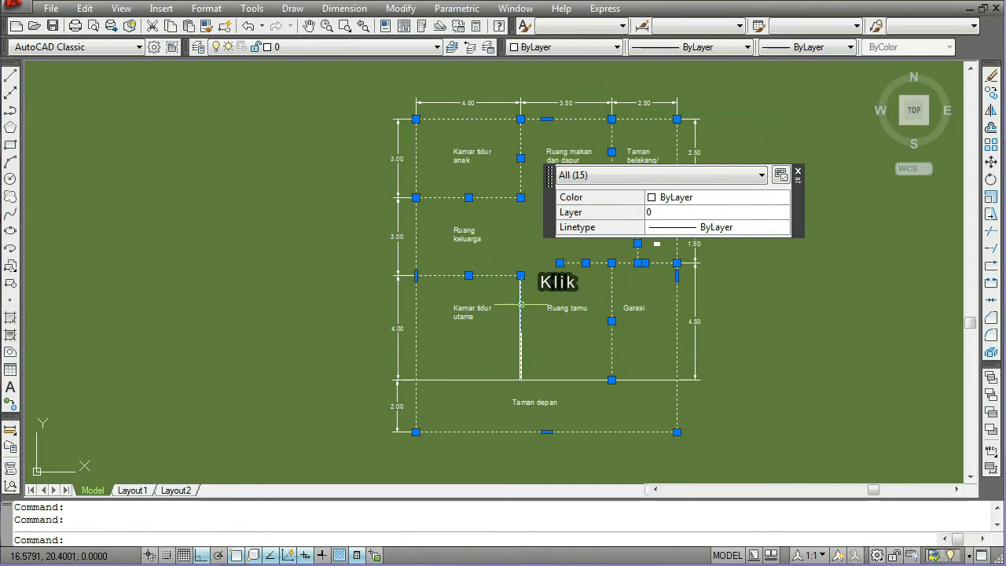
{"action": "left_click", "coordinate": [521, 306]}
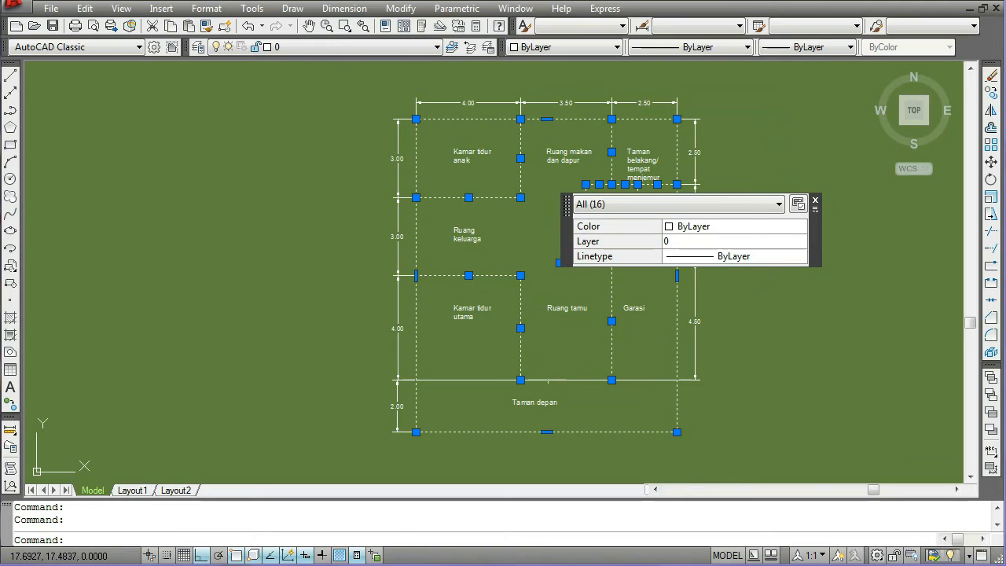
{"action": "left_click", "coordinate": [551, 379]}
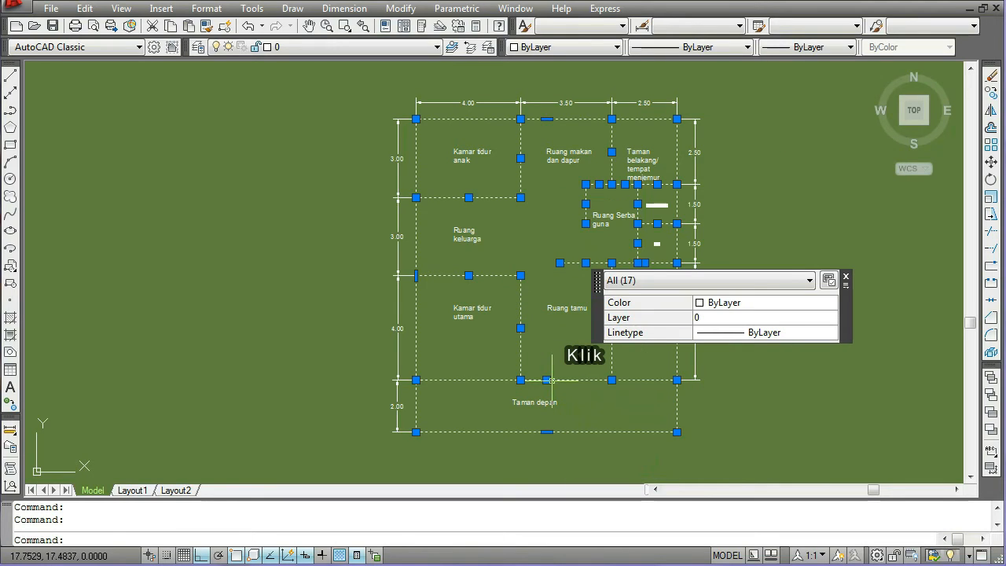
{"action": "left_click", "coordinate": [846, 278]}
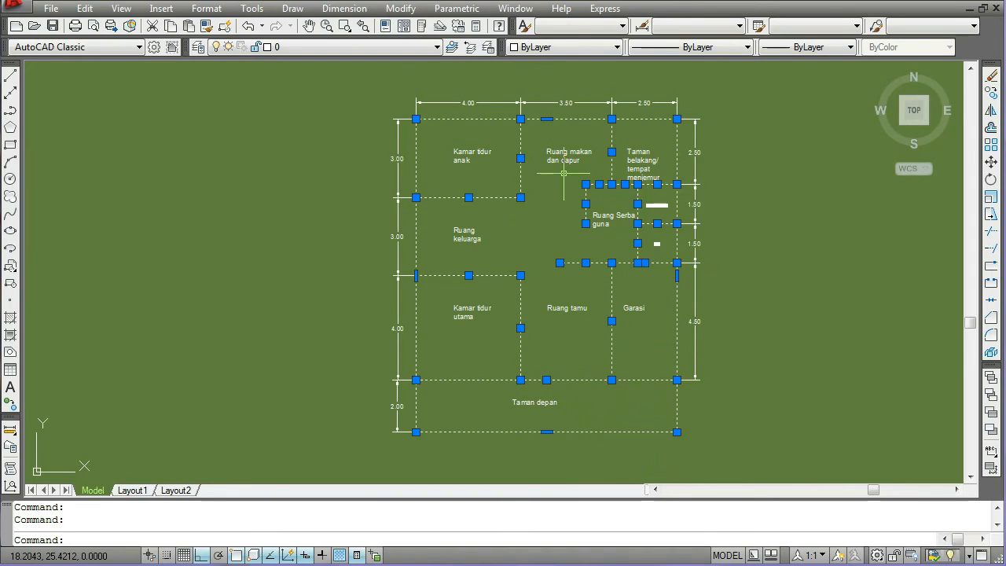
{"action": "left_click", "coordinate": [434, 48]}
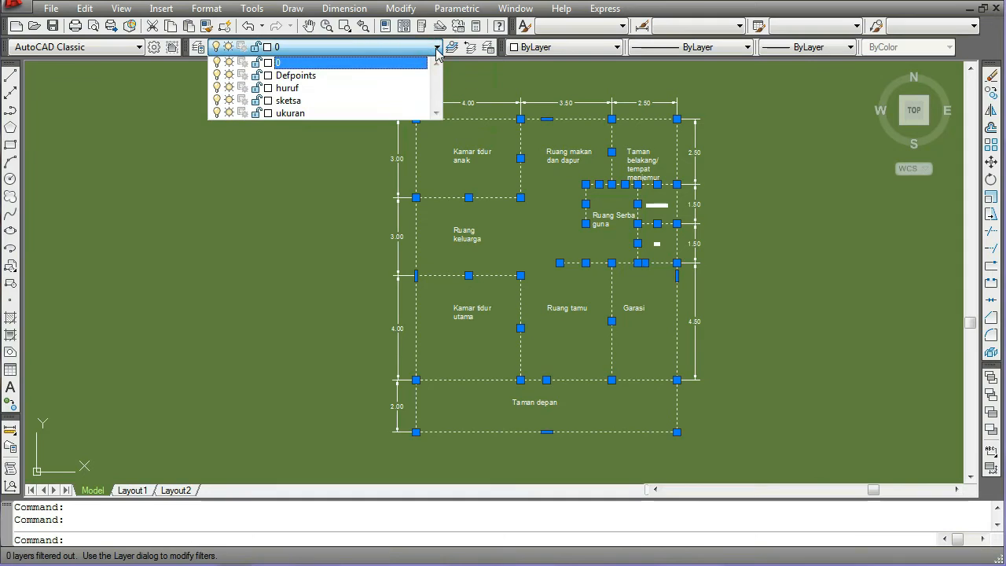
{"action": "left_click", "coordinate": [312, 101]}
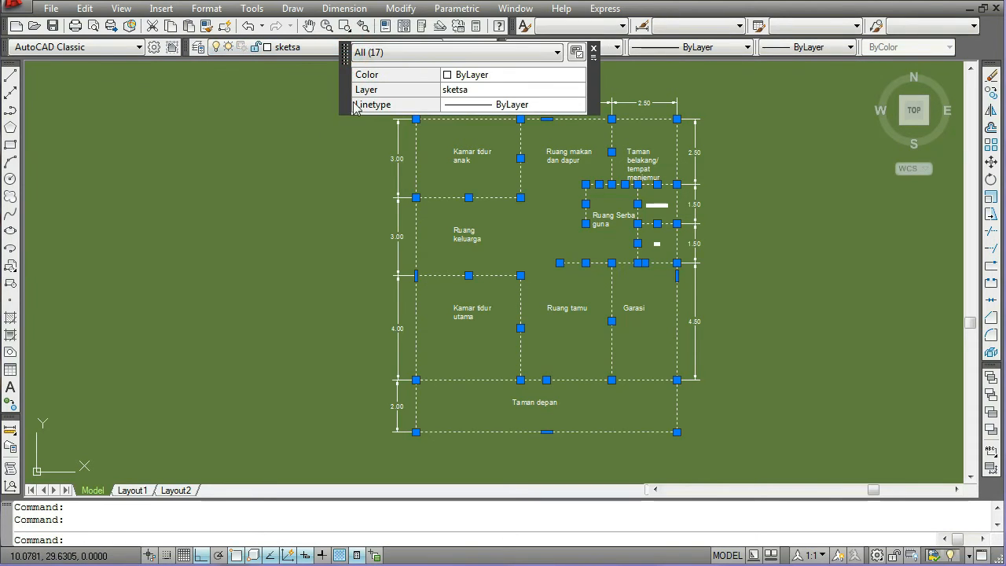
{"action": "left_click", "coordinate": [594, 50]}
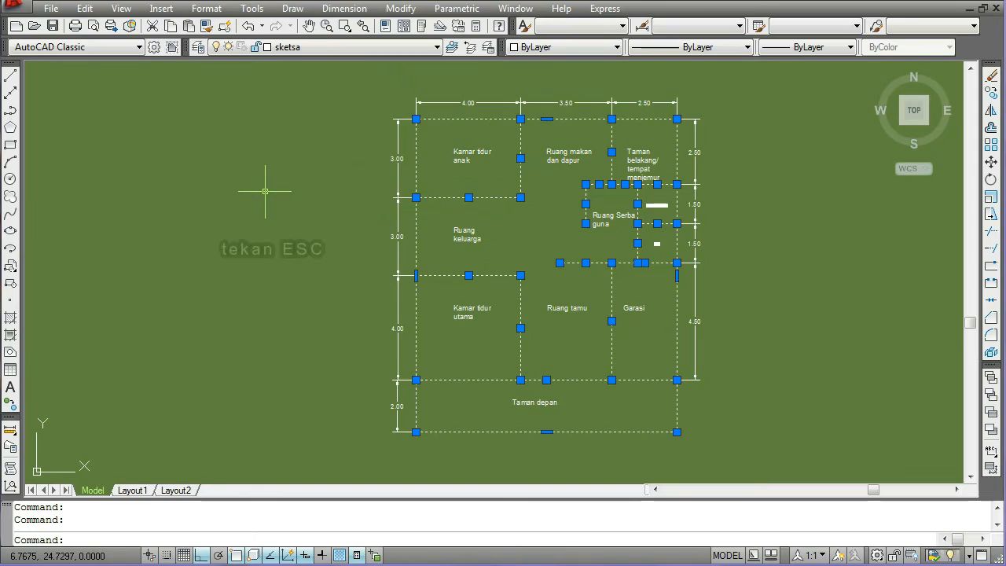
{"action": "key", "text": "Escape"}
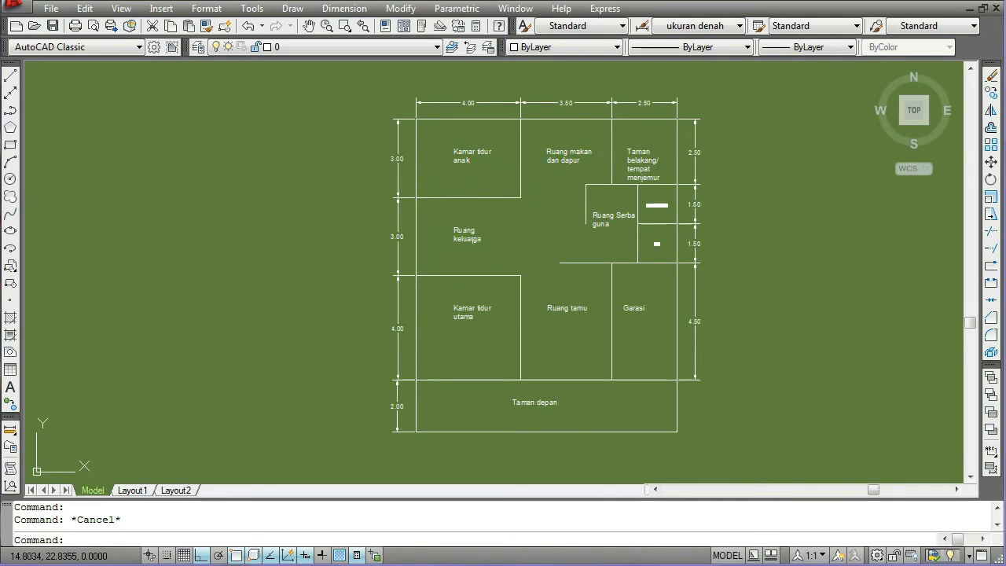
Assign all the room label texts, including the two small ones beside Ruang Serba guna, to the huruf layer and clear the selection.
{"action": "left_click", "coordinate": [475, 241]}
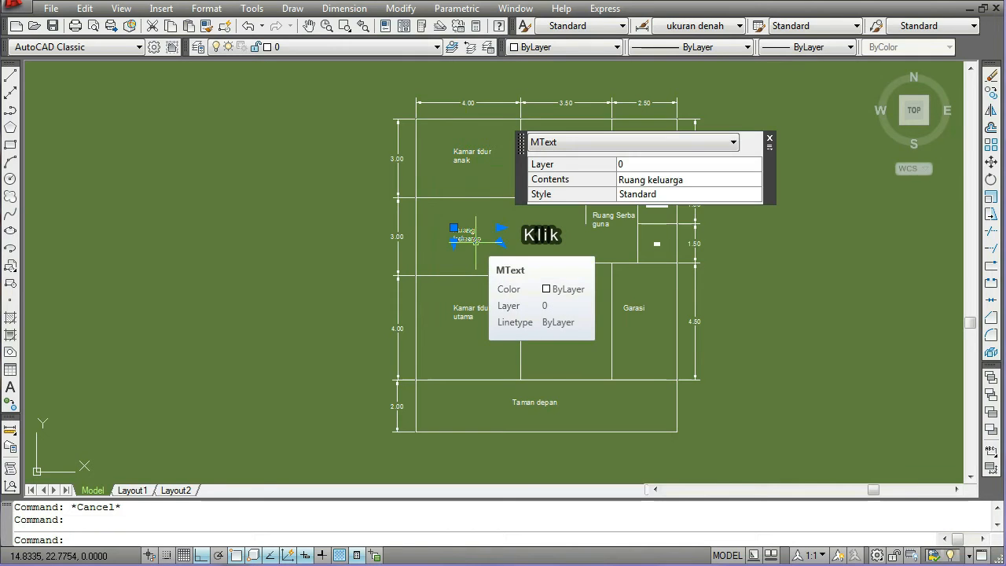
{"action": "left_click", "coordinate": [469, 152]}
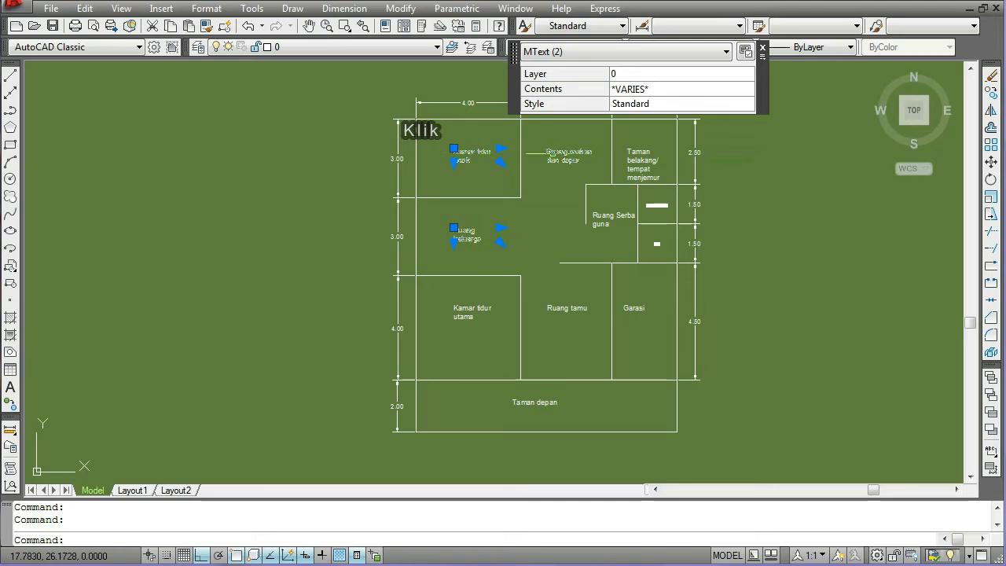
{"action": "left_click", "coordinate": [588, 155]}
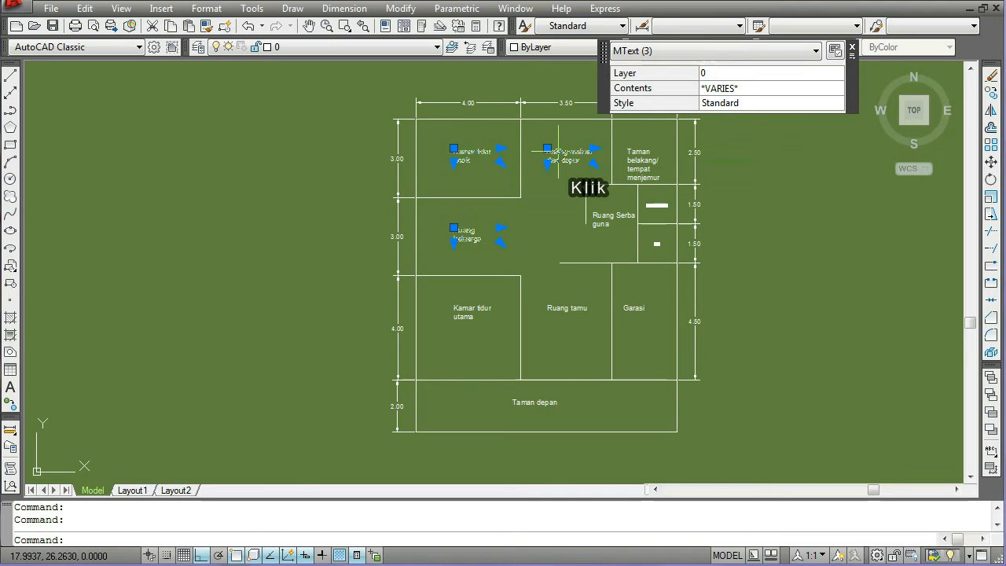
{"action": "left_click", "coordinate": [652, 161]}
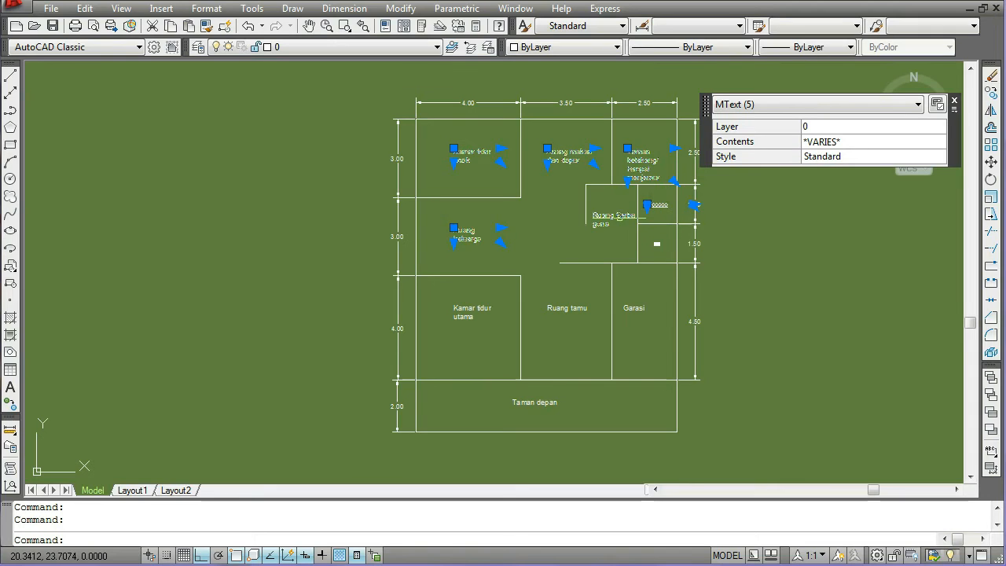
{"action": "left_click", "coordinate": [614, 217]}
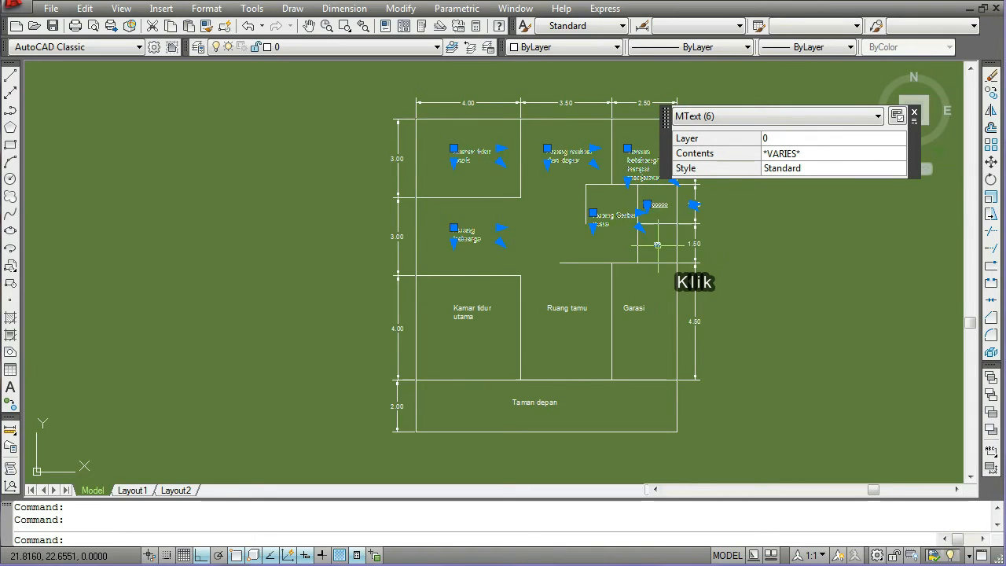
{"action": "left_click", "coordinate": [657, 245]}
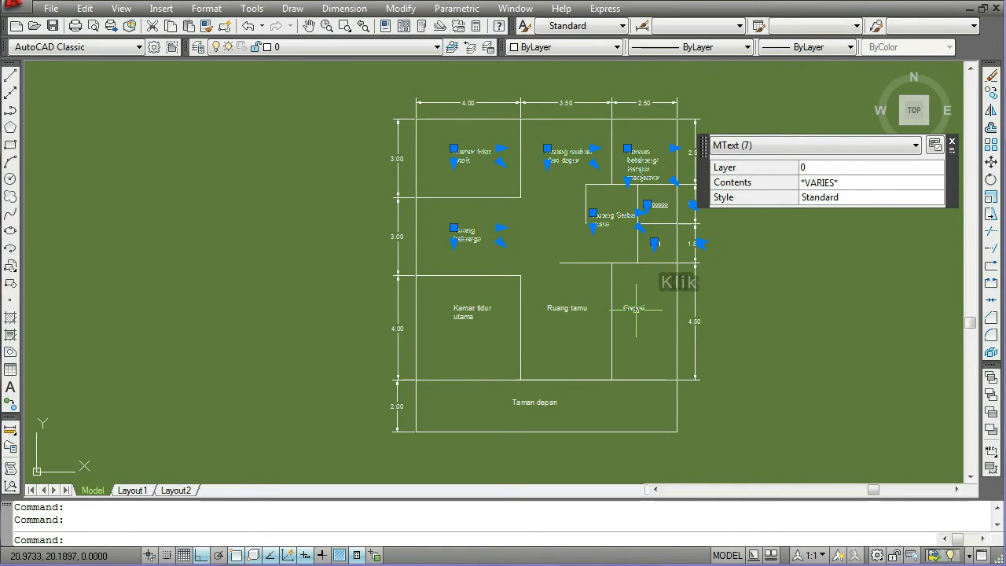
{"action": "left_click", "coordinate": [634, 308]}
{"action": "left_click", "coordinate": [558, 307]}
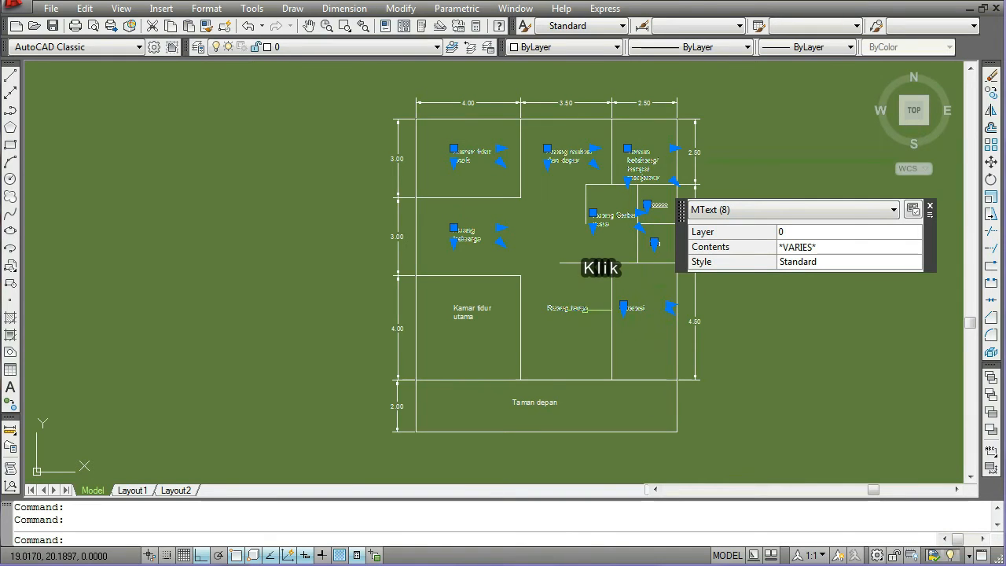
{"action": "left_click", "coordinate": [480, 311]}
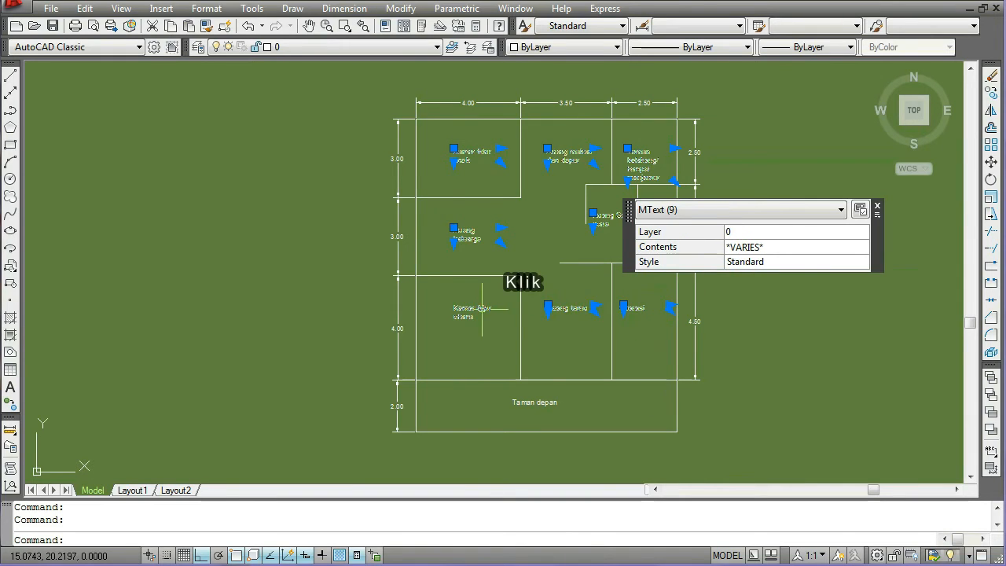
{"action": "left_click", "coordinate": [542, 403]}
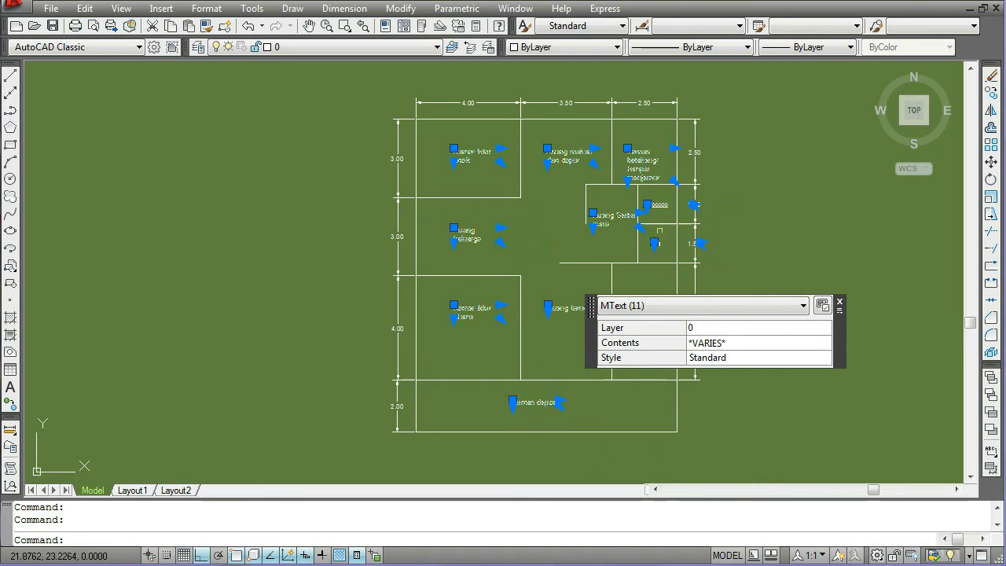
{"action": "left_click", "coordinate": [435, 48]}
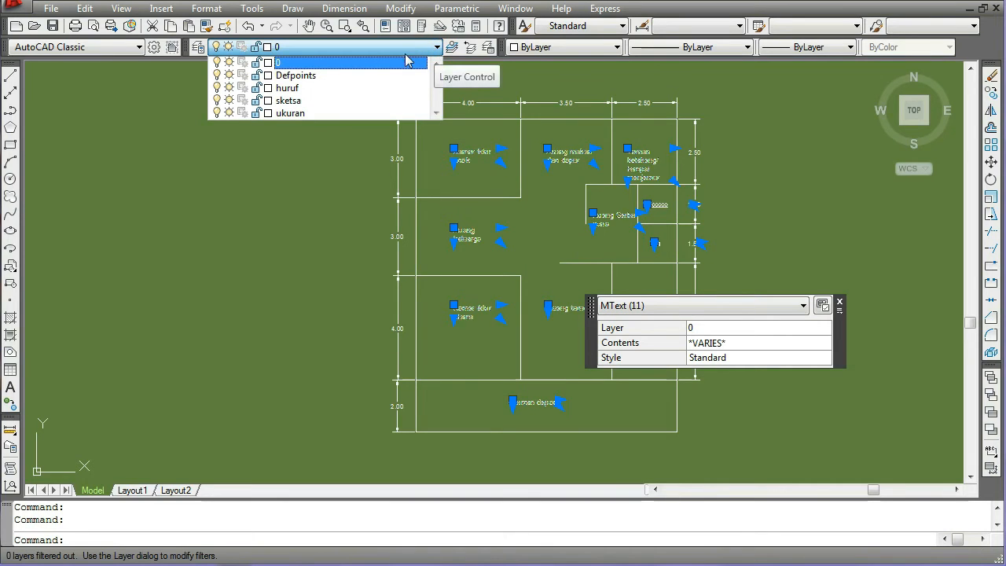
{"action": "left_click", "coordinate": [301, 92]}
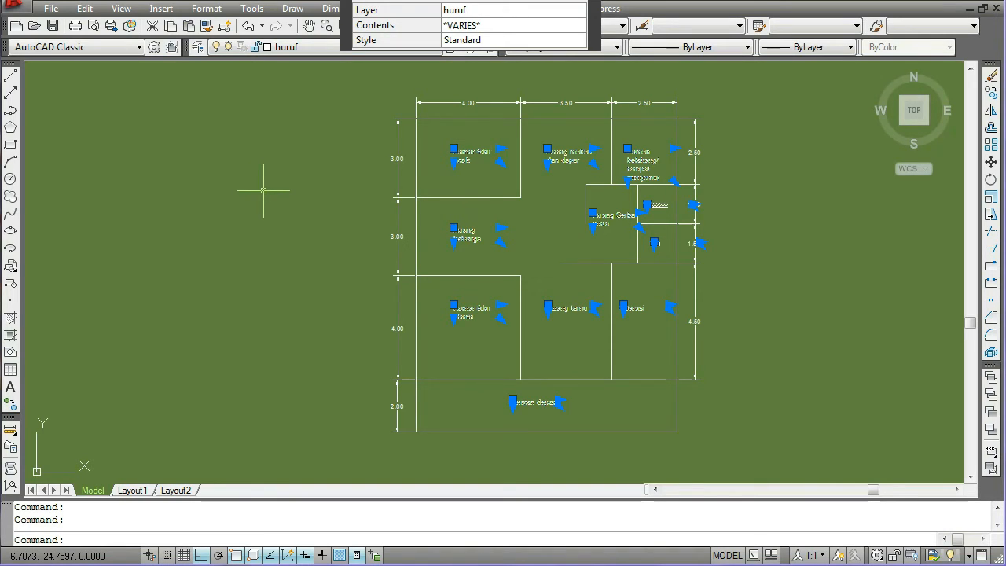
{"action": "key", "text": "Escape"}
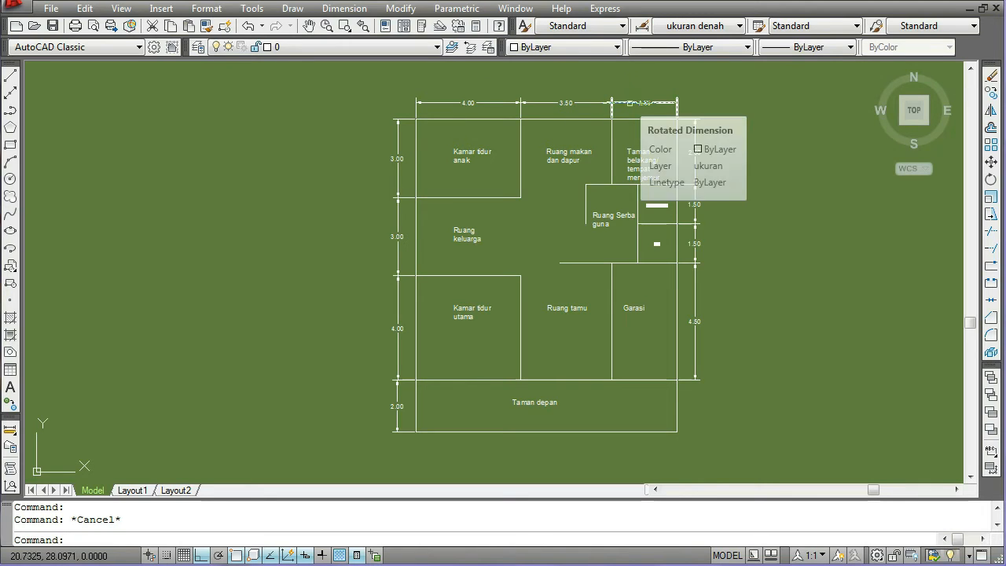
Turn off the ukuran layer to hide the dimensions around the floor plan.
{"action": "left_click", "coordinate": [437, 47]}
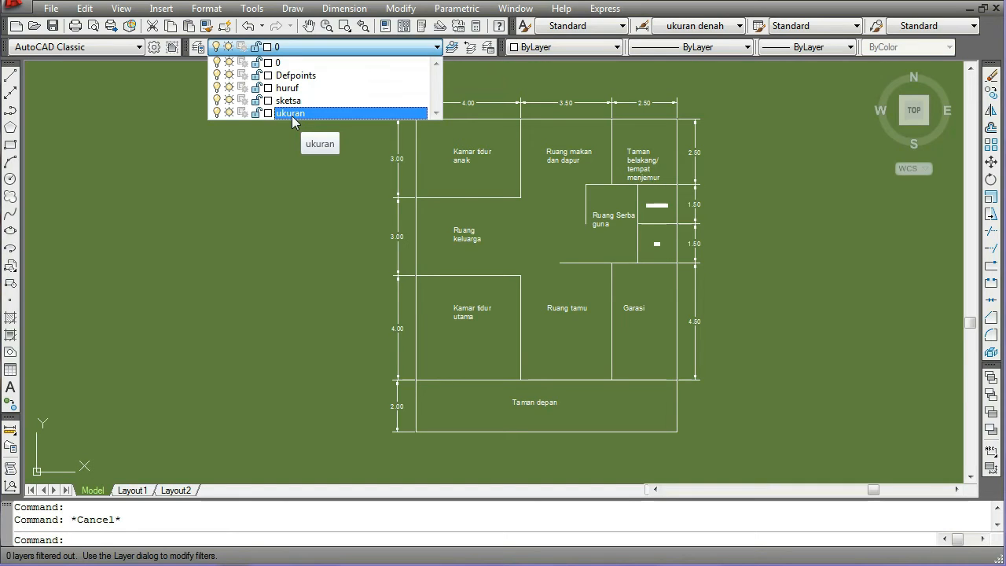
{"action": "left_click", "coordinate": [217, 112]}
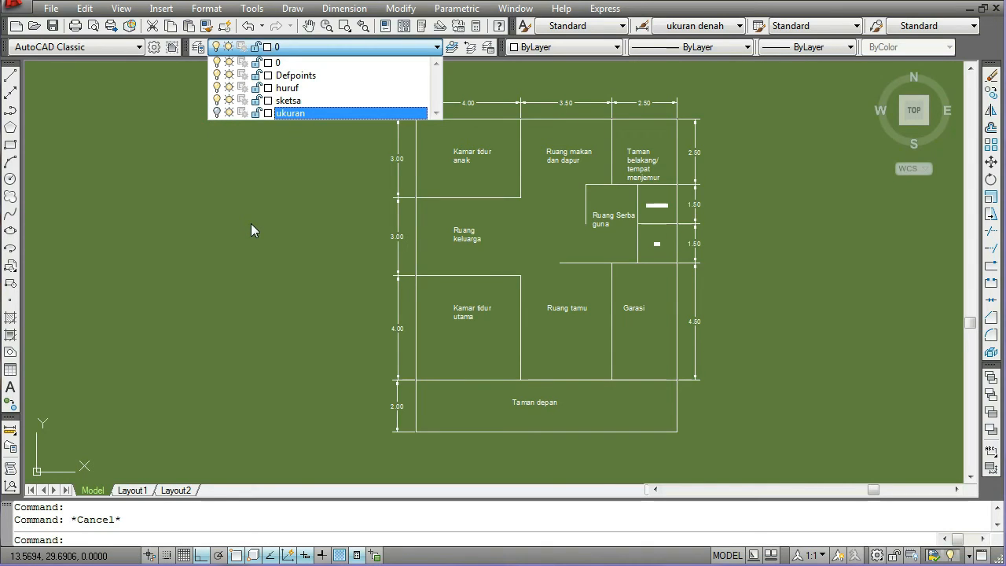
{"action": "left_click", "coordinate": [437, 47]}
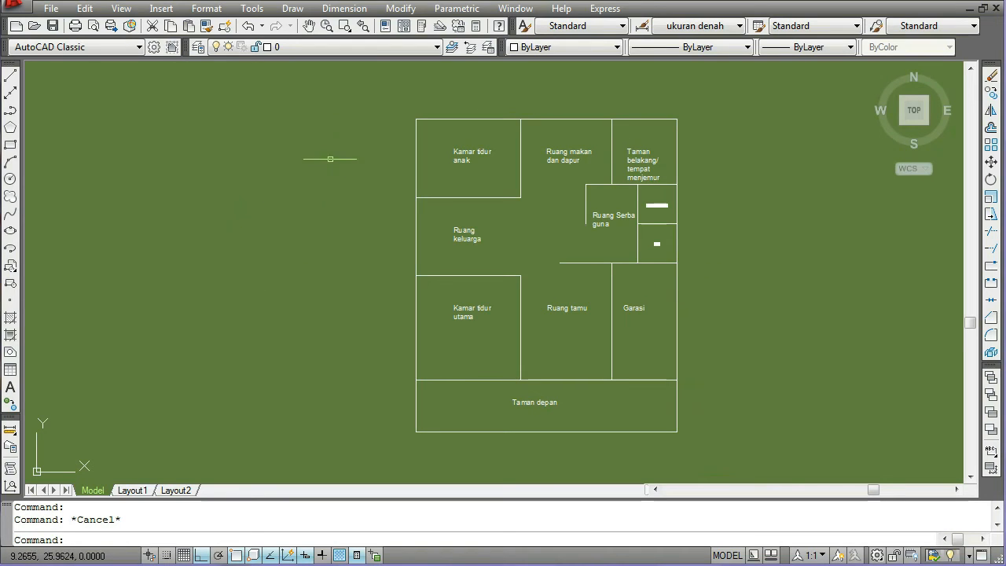
Turn off the huruf layer to hide the room labels in the floor plan.
{"action": "left_click", "coordinate": [437, 49]}
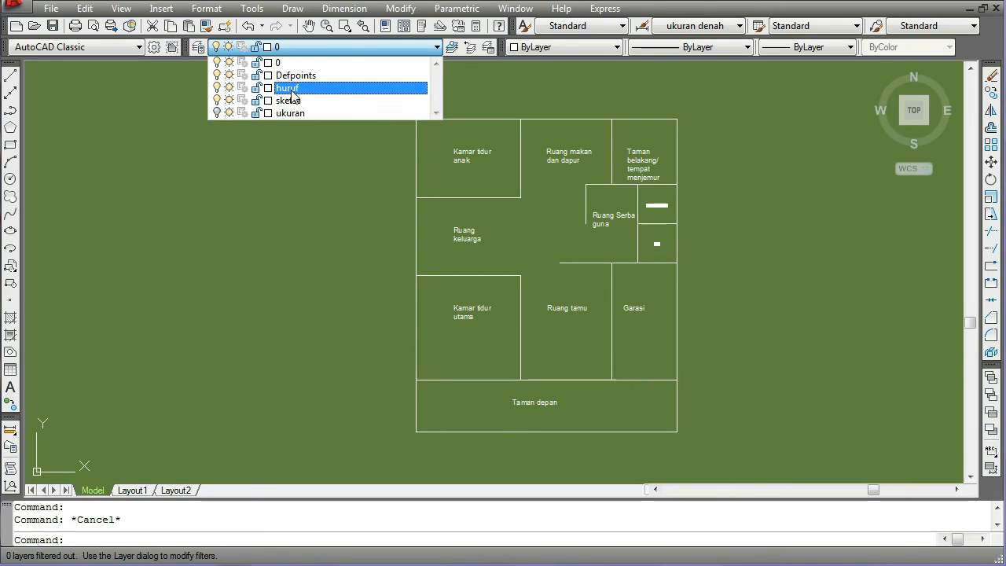
{"action": "left_click", "coordinate": [218, 89]}
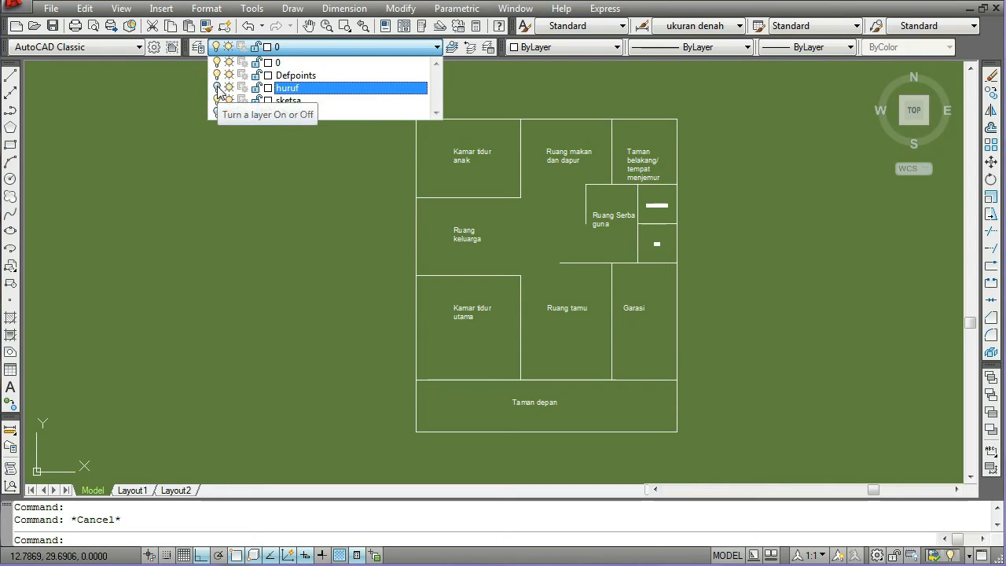
{"action": "left_click", "coordinate": [437, 49]}
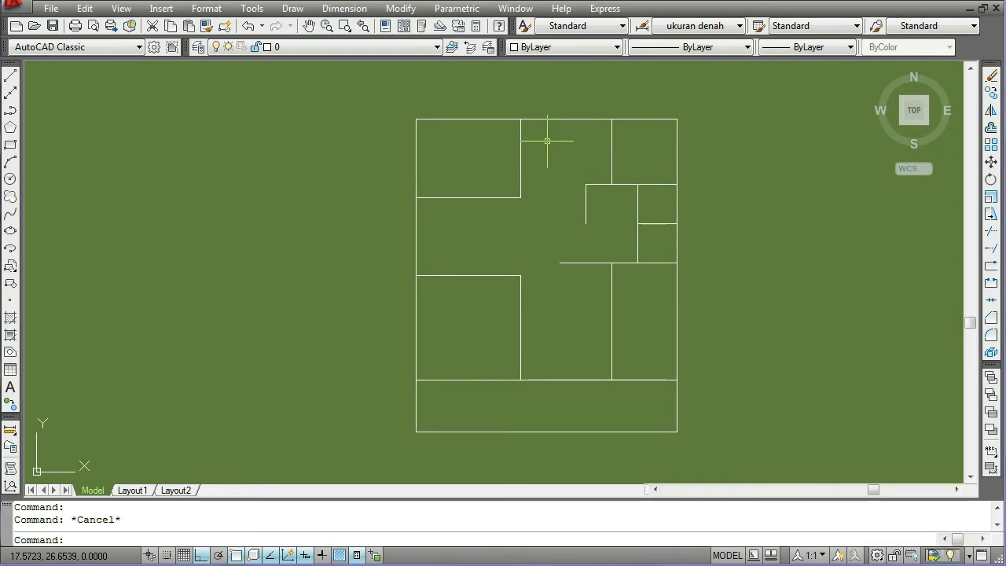
Select the upper, middle vertical and lower wall lines around Ruang Serba guna to examine their segments, and clear the selection.
{"action": "type", "text": "zoom"}
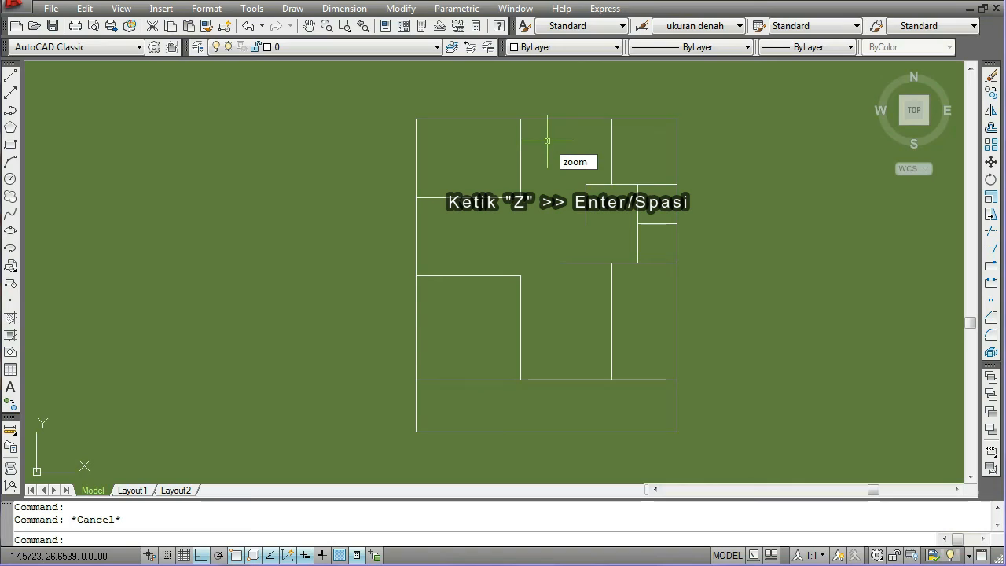
{"action": "key", "text": "BackSpace"}
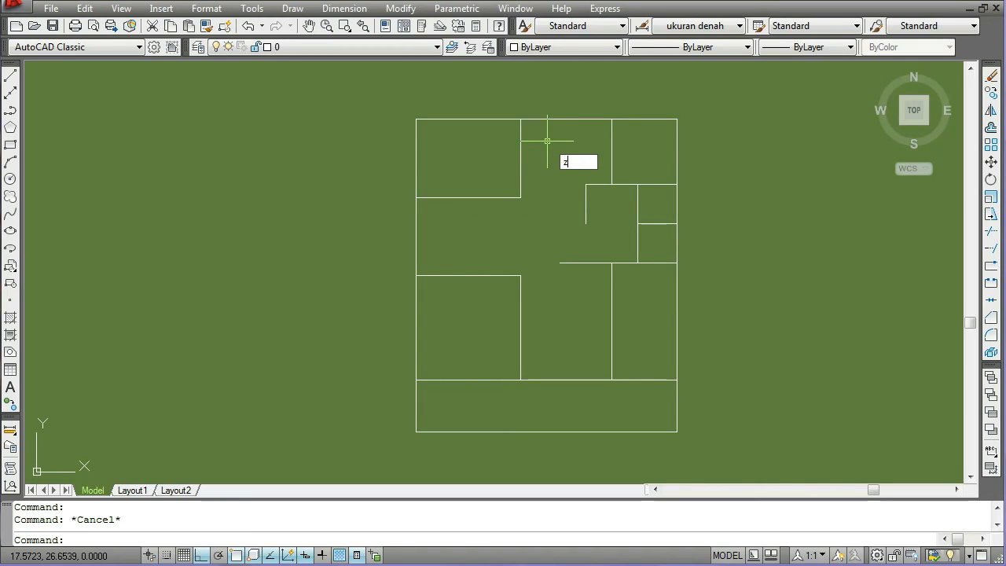
{"action": "key", "text": "Return"}
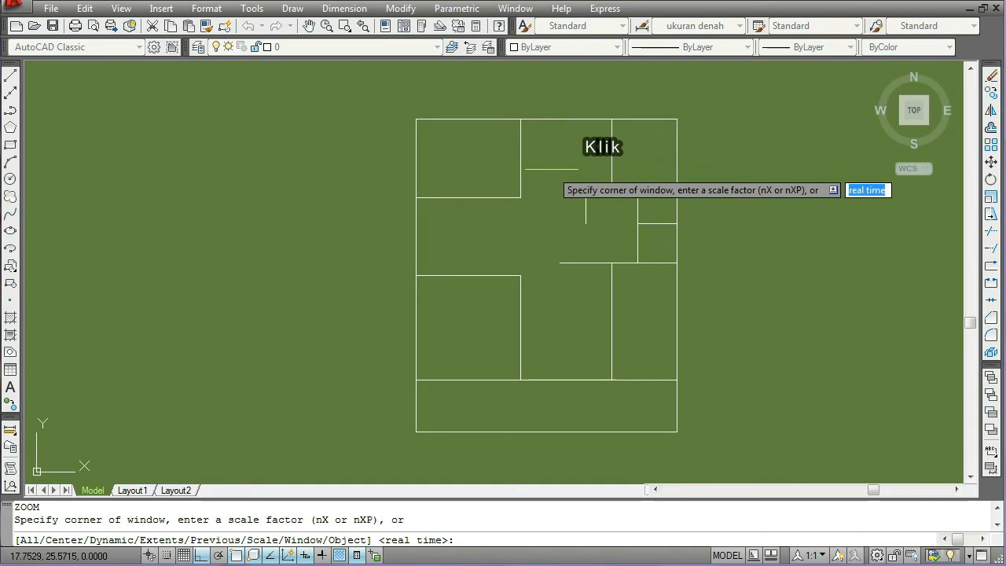
{"action": "left_click", "coordinate": [538, 175]}
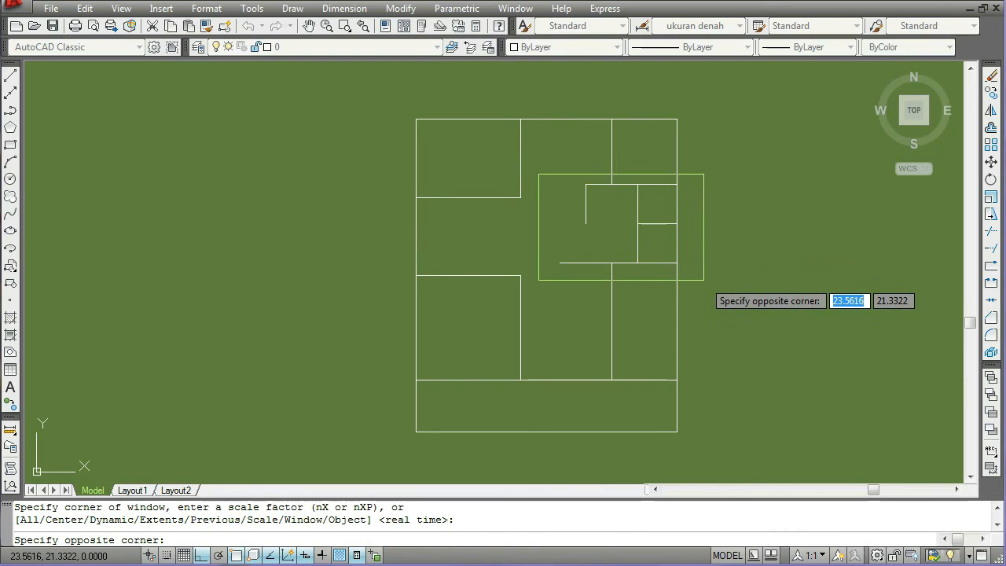
{"action": "left_click", "coordinate": [703, 280]}
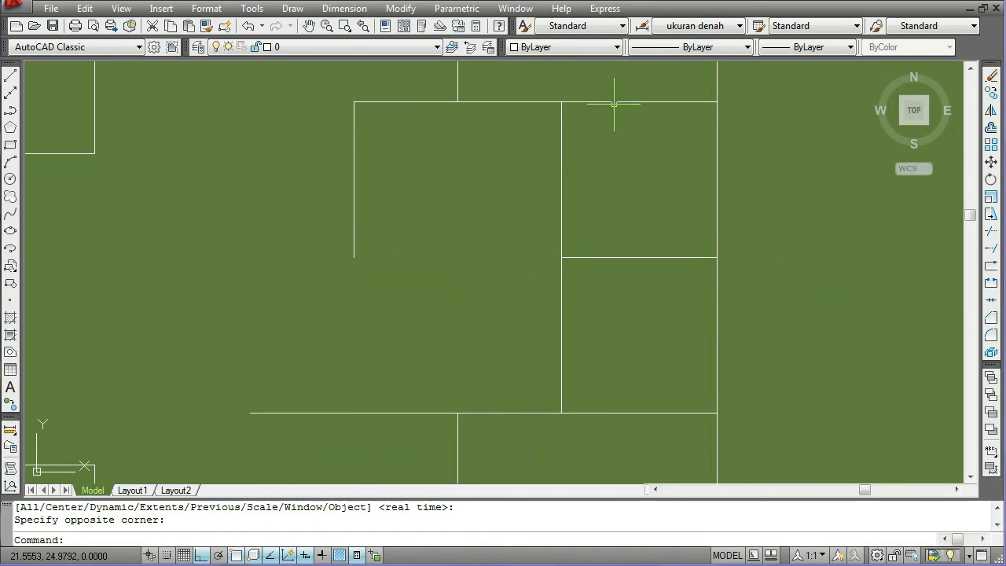
{"action": "left_click", "coordinate": [613, 101]}
{"action": "left_click", "coordinate": [516, 101]}
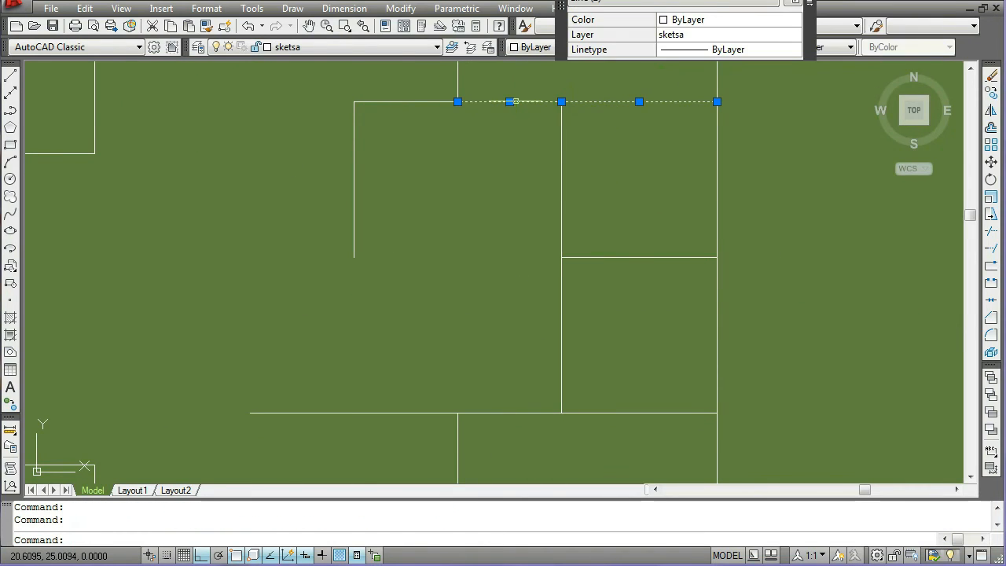
{"action": "left_click", "coordinate": [414, 101]}
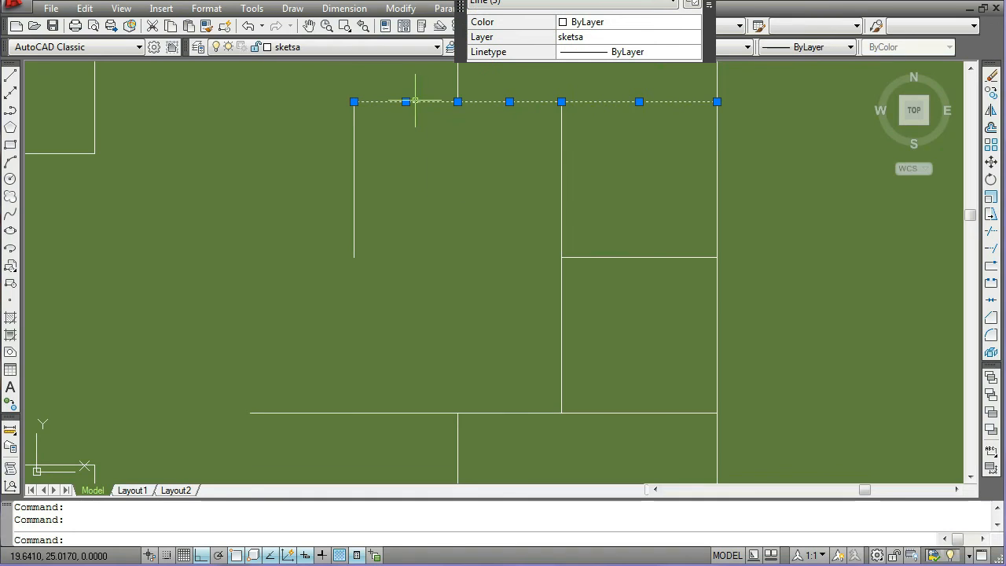
{"action": "left_click", "coordinate": [561, 189]}
{"action": "left_click", "coordinate": [561, 289]}
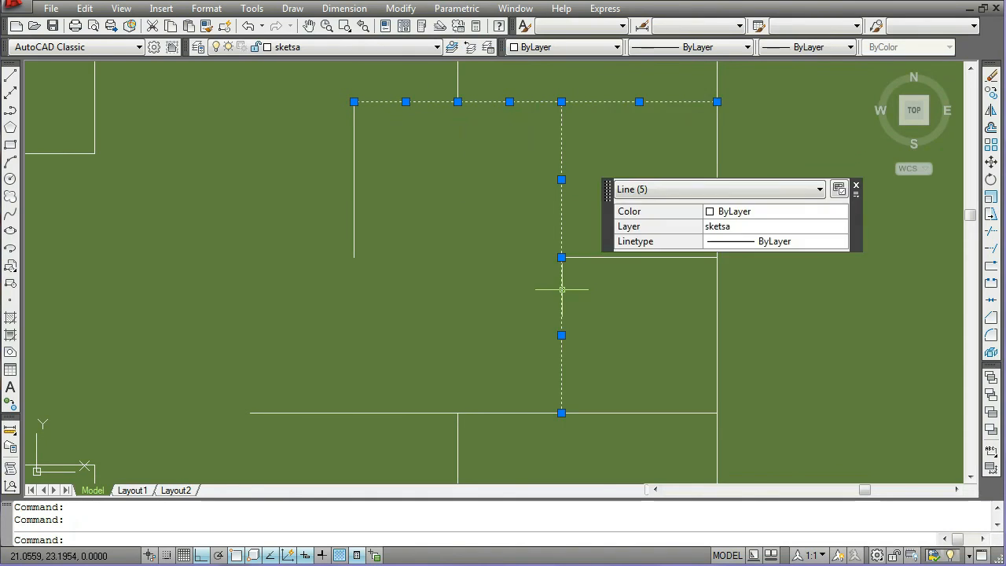
{"action": "left_click", "coordinate": [512, 412]}
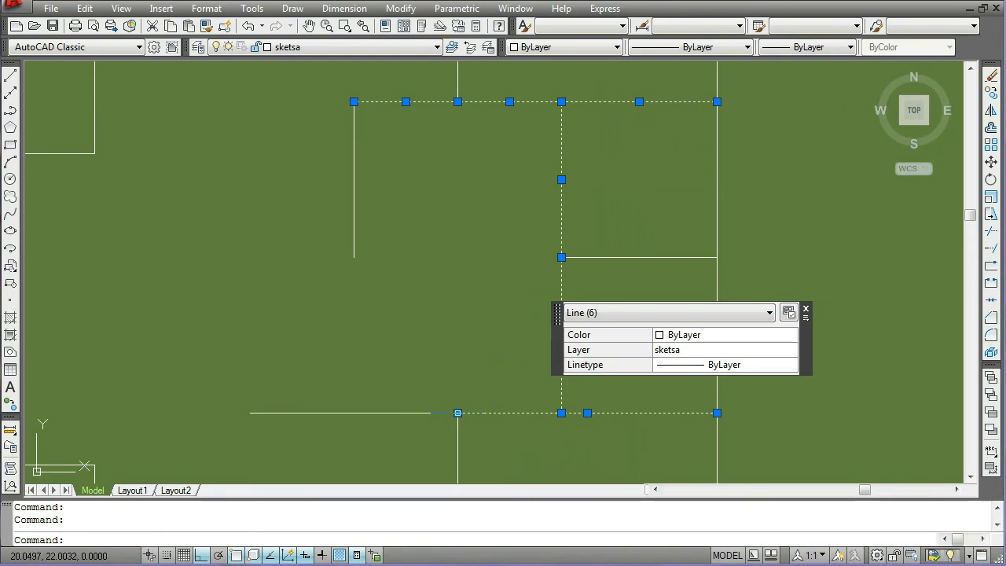
{"action": "left_click", "coordinate": [399, 412]}
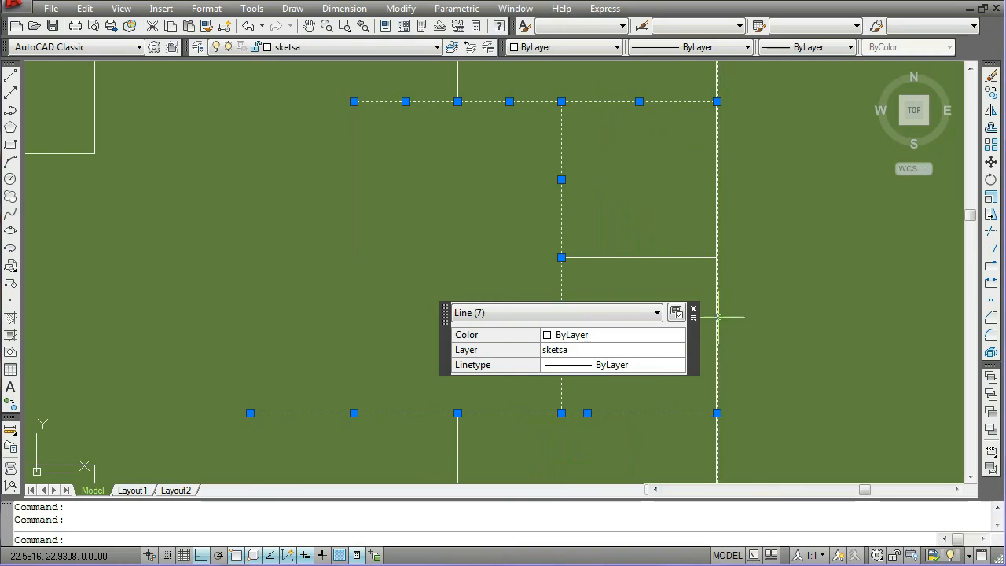
{"action": "left_click", "coordinate": [693, 312]}
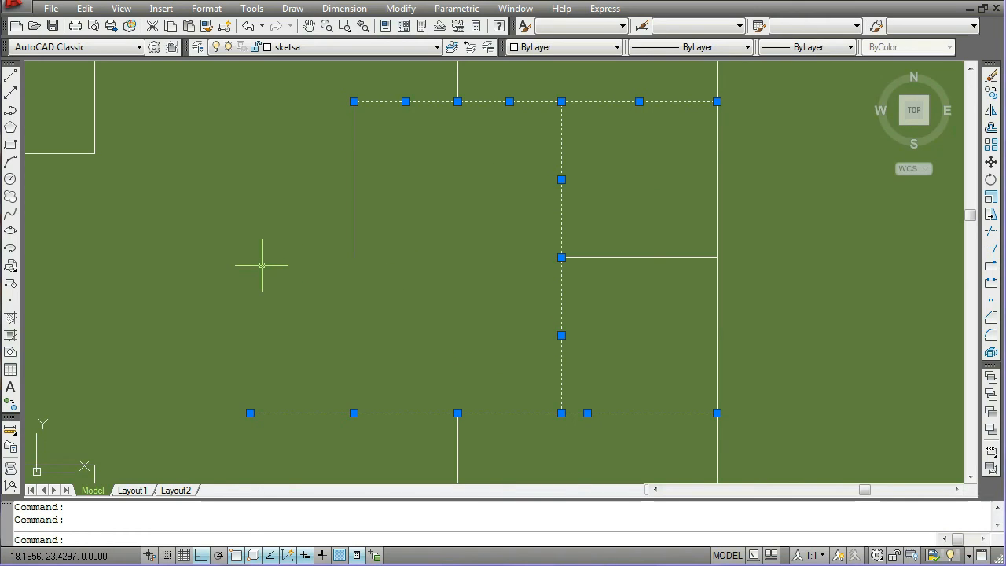
{"action": "key", "text": "Escape"}
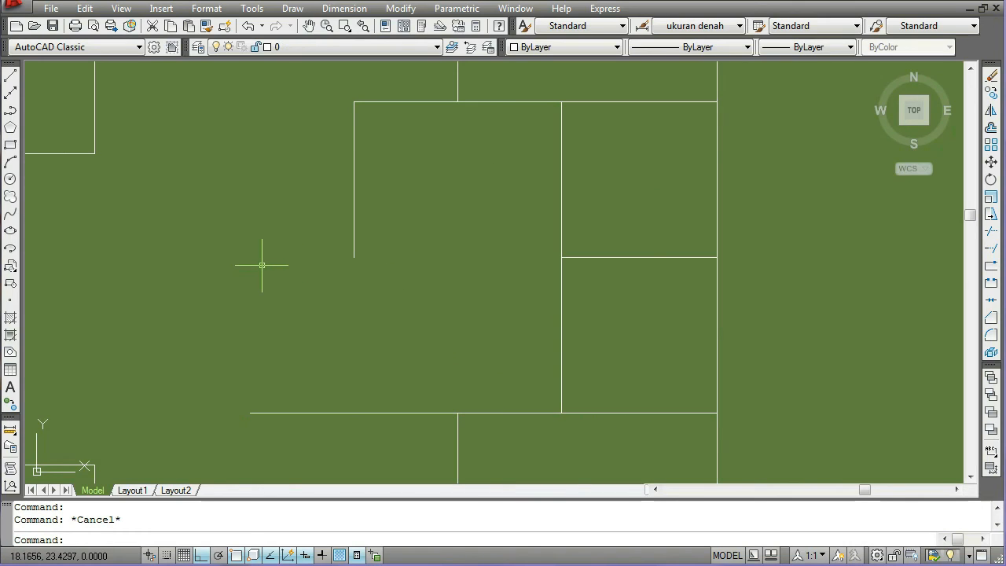
{"action": "key", "text": "Escape"}
Join the three collinear segments of the horizontal wall above Ruang Serba guna into one line and check it by selecting it.
{"action": "type", "text": "join"}
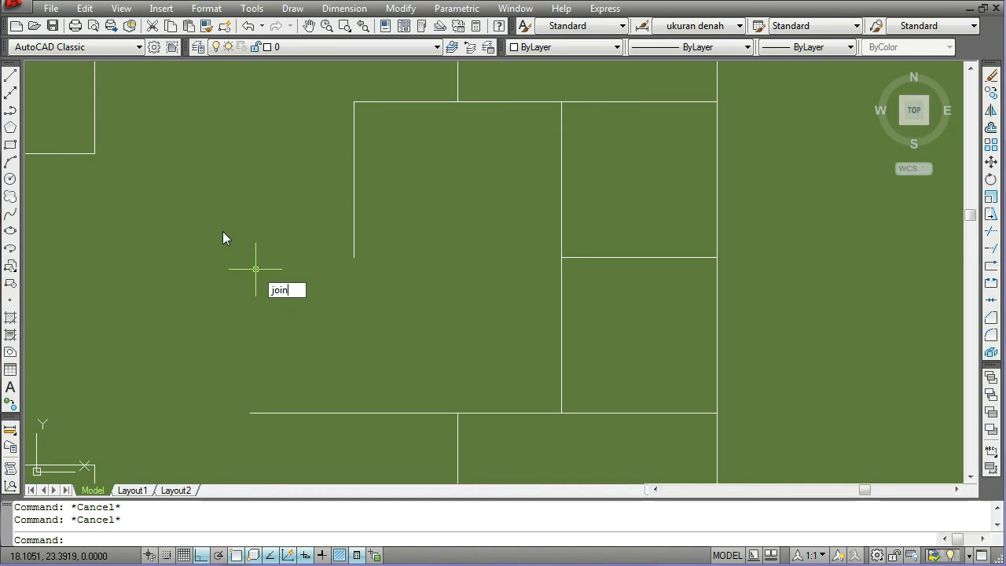
{"action": "key", "text": "BackSpace"}
{"action": "key", "text": "BackSpace"}
{"action": "key", "text": "BackSpace"}
{"action": "key", "text": "BackSpace"}
{"action": "type", "text": "j"}
{"action": "key", "text": "Return"}
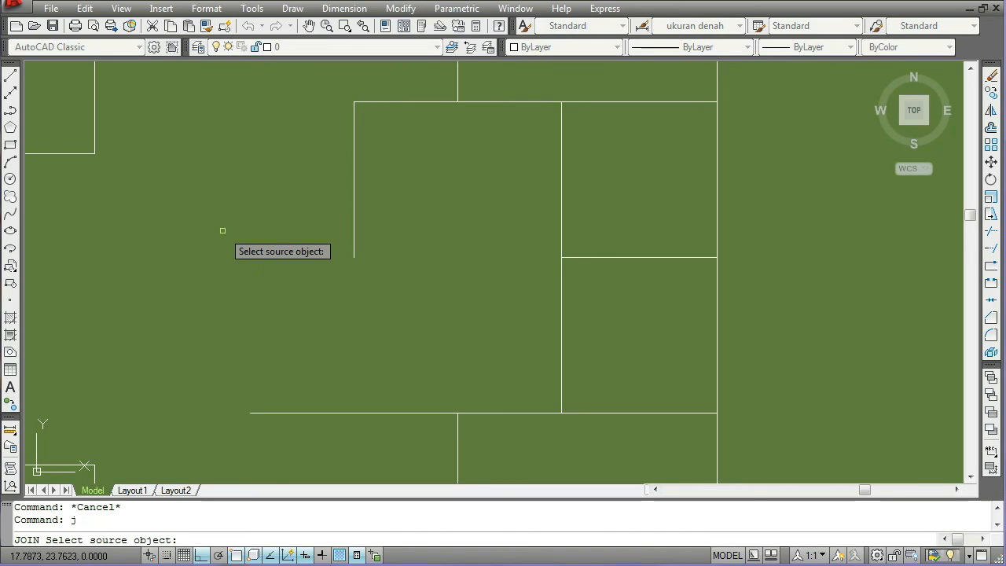
{"action": "left_click", "coordinate": [656, 101]}
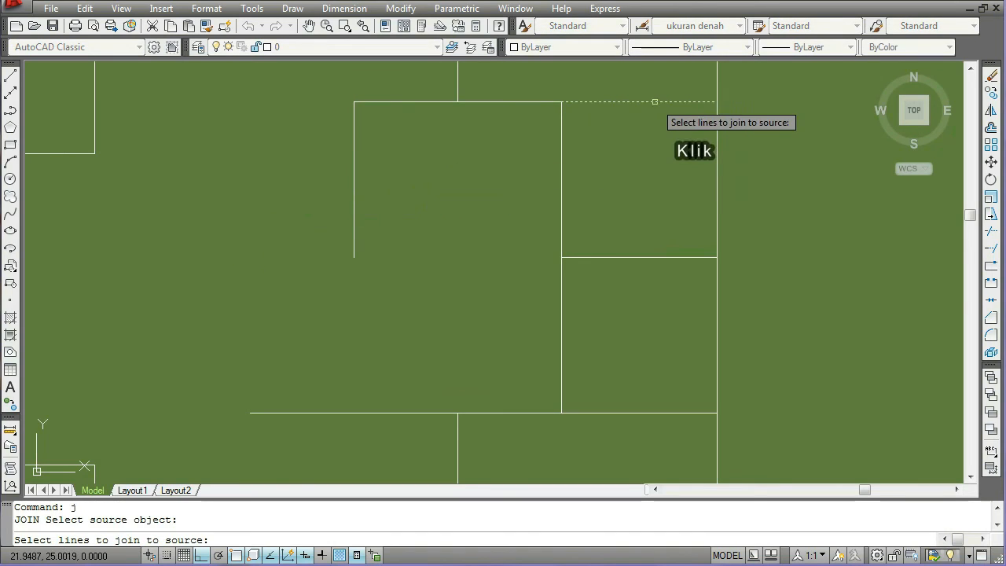
{"action": "left_click", "coordinate": [519, 102]}
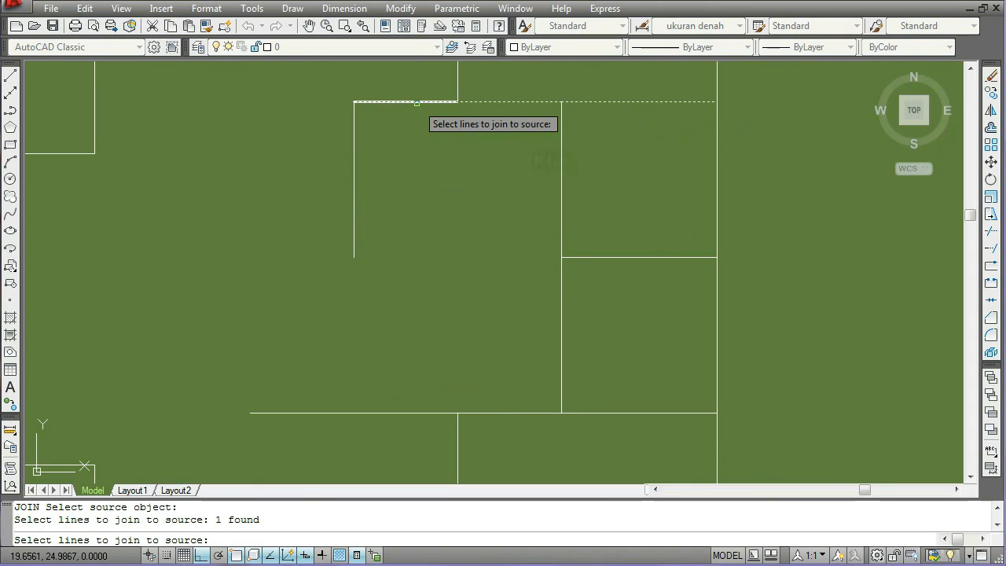
{"action": "left_click", "coordinate": [416, 102]}
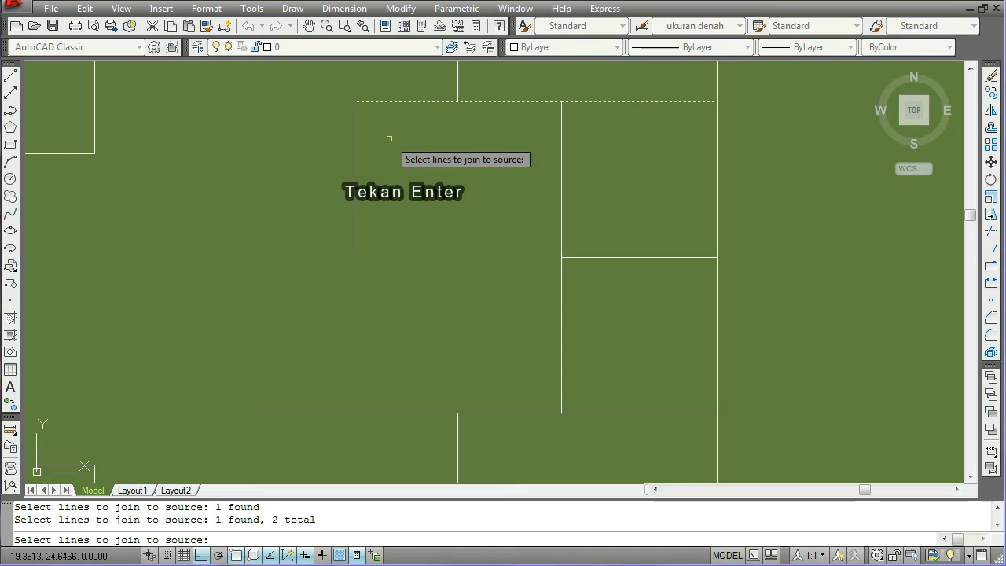
{"action": "key", "text": "Return"}
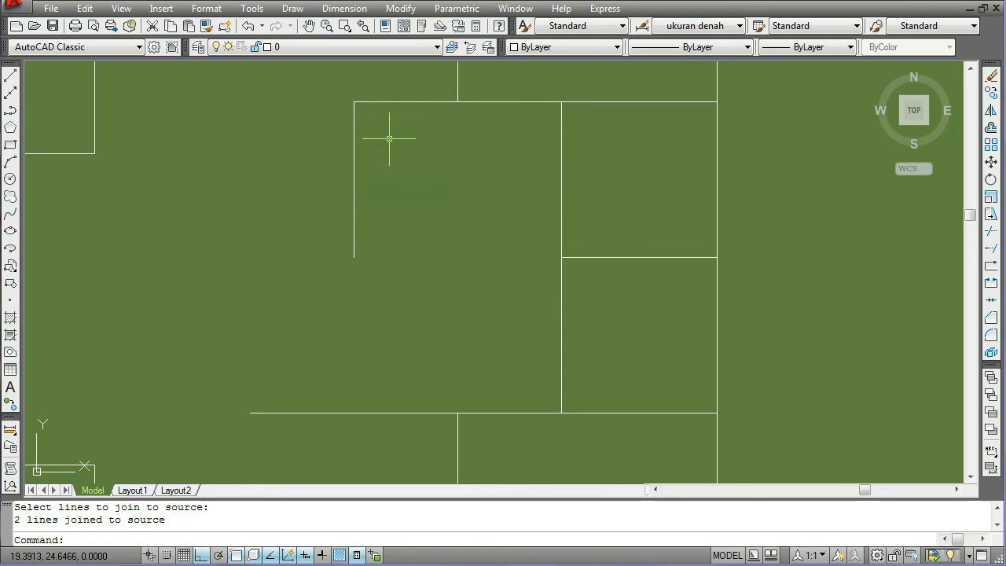
{"action": "left_click", "coordinate": [398, 102]}
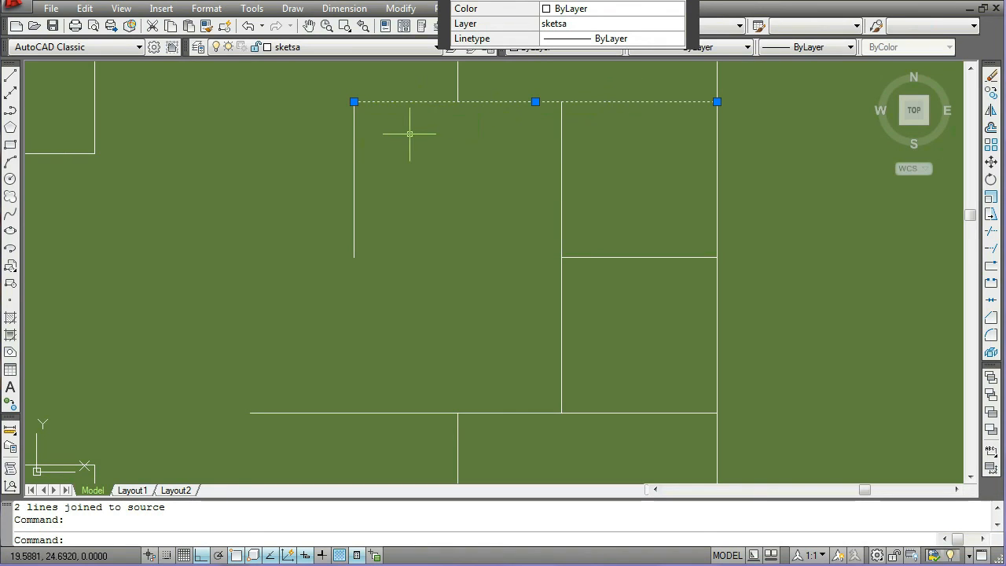
{"action": "key", "text": "Escape"}
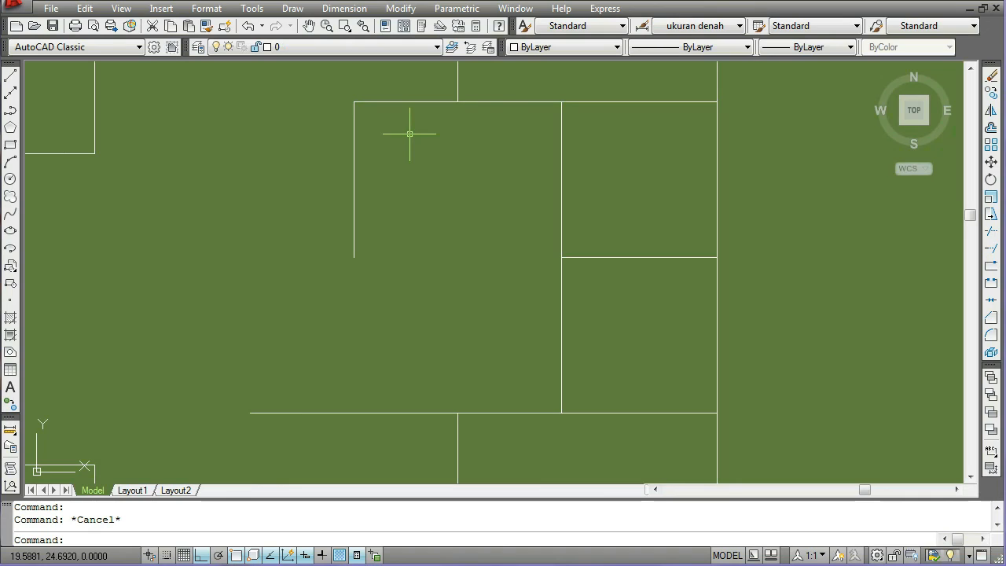
Join the two vertical wall segments between Ruang Serba guna and the two small rooms into one line and check it by selecting it.
{"action": "left_click", "coordinate": [561, 129]}
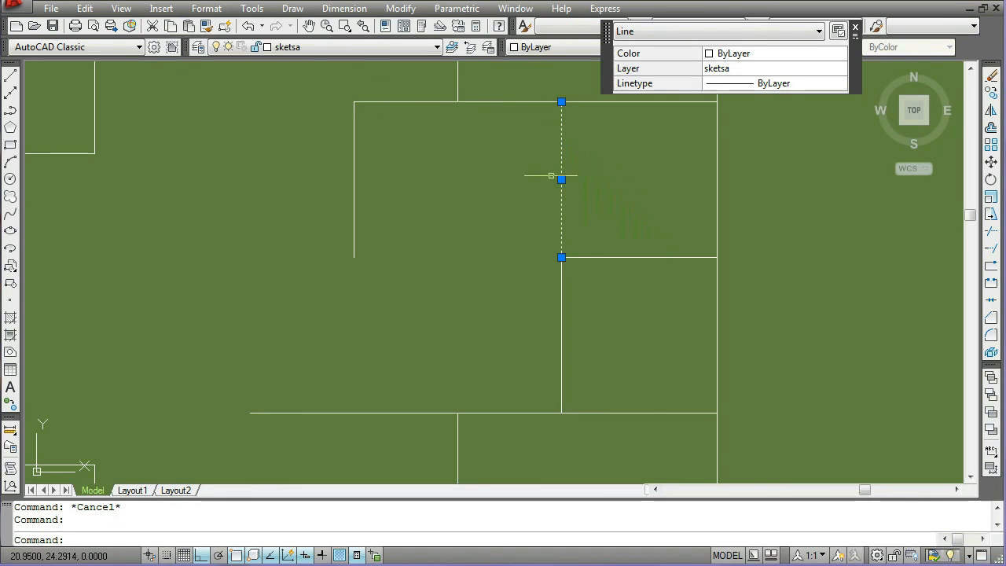
{"action": "left_click", "coordinate": [560, 344]}
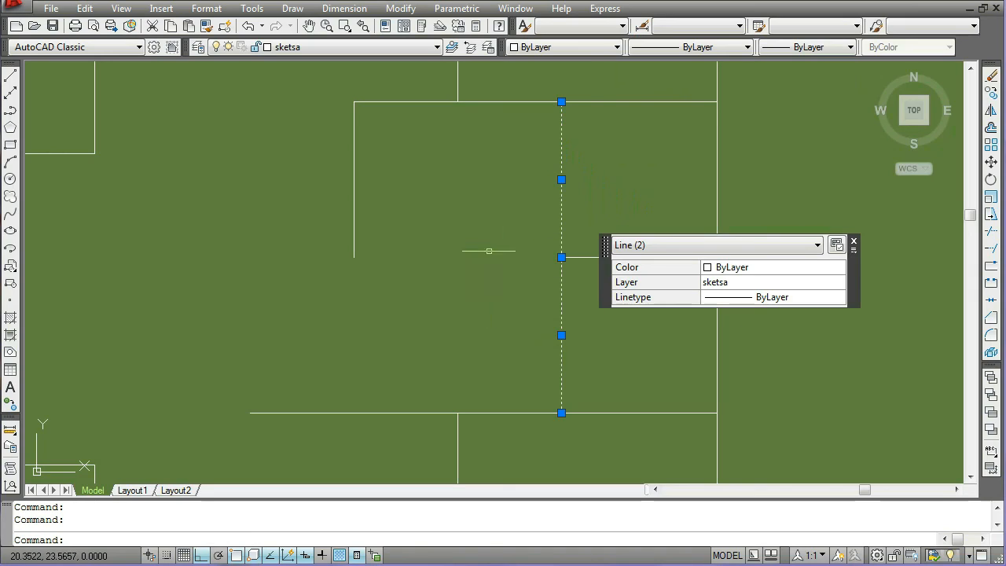
{"action": "key", "text": "Escape"}
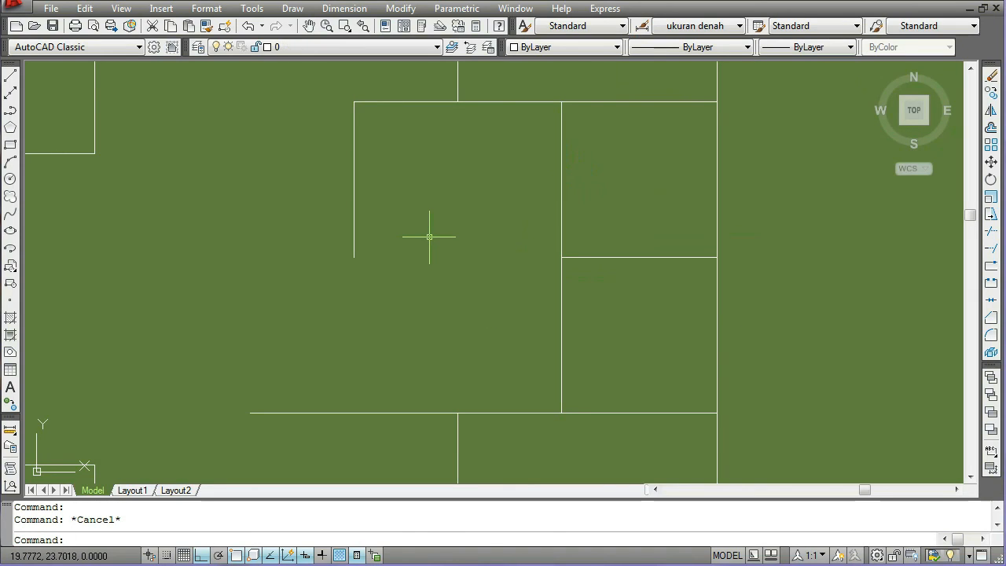
{"action": "type", "text": "j"}
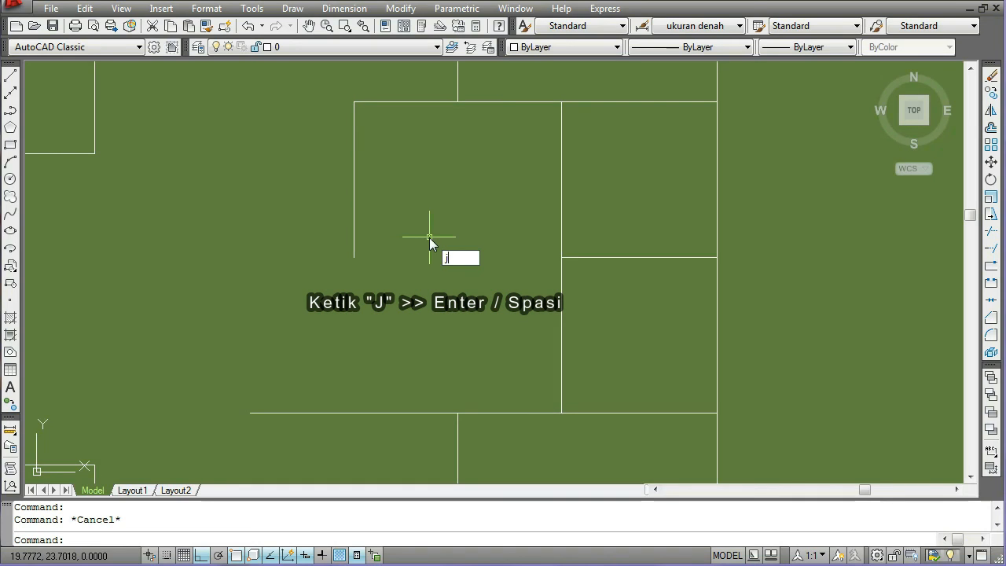
{"action": "type", "text": "oin"}
{"action": "key", "text": "BackSpace"}
{"action": "key", "text": "BackSpace"}
{"action": "key", "text": "BackSpace"}
{"action": "key", "text": "BackSpace"}
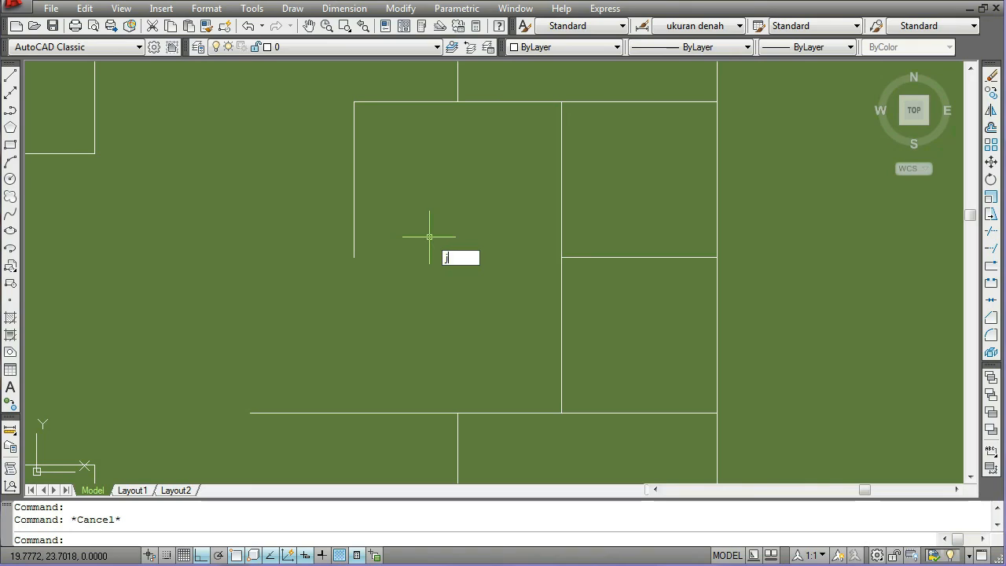
{"action": "type", "text": "j"}
{"action": "key", "text": "Return"}
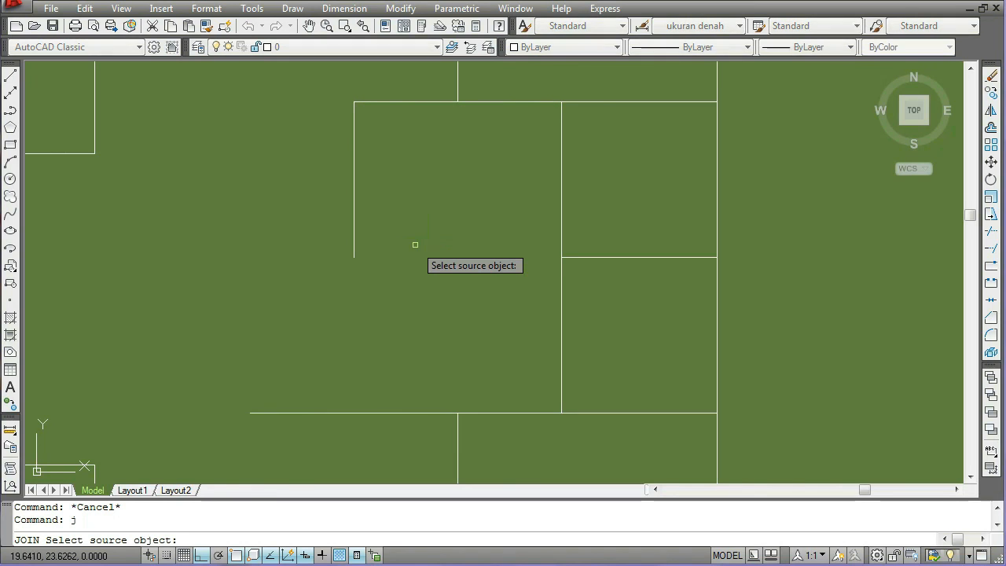
{"action": "left_click", "coordinate": [561, 187]}
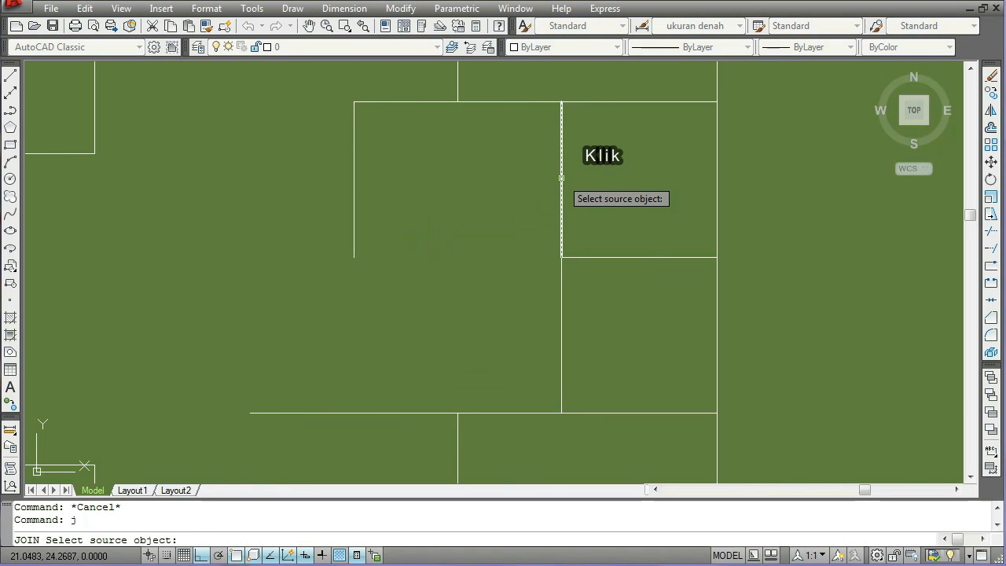
{"action": "left_click", "coordinate": [561, 318]}
{"action": "left_click", "coordinate": [562, 318]}
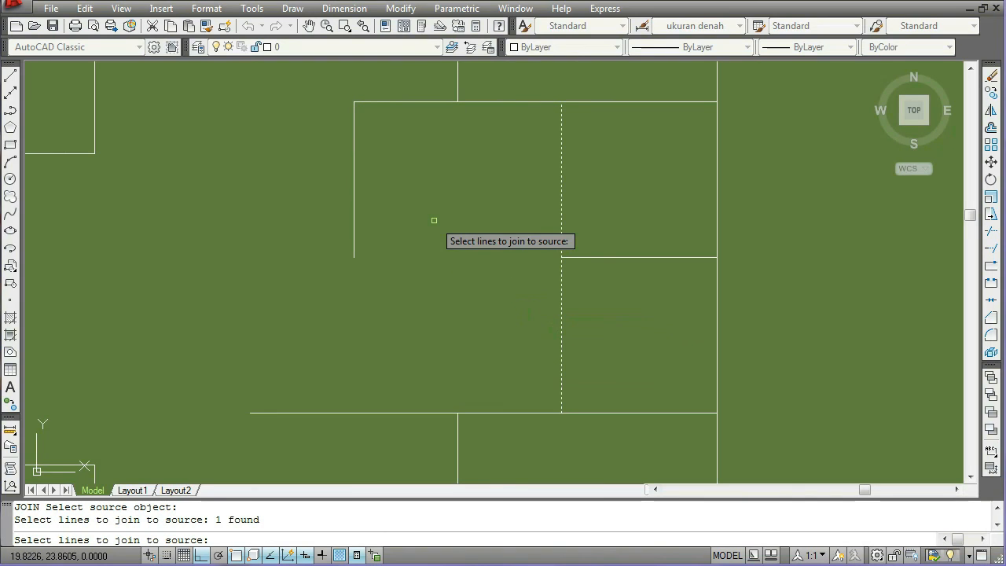
{"action": "key", "text": "Return"}
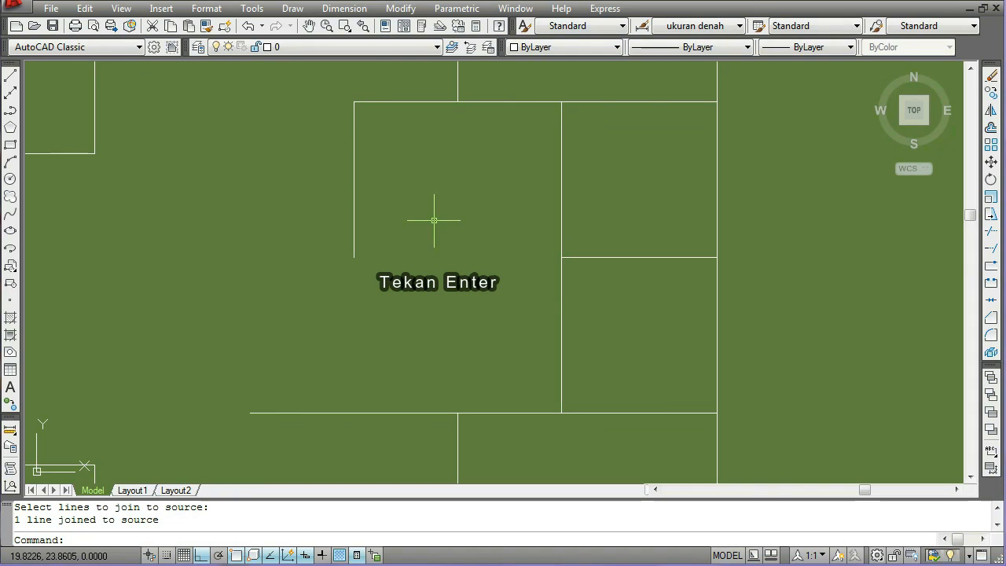
{"action": "left_click", "coordinate": [559, 202]}
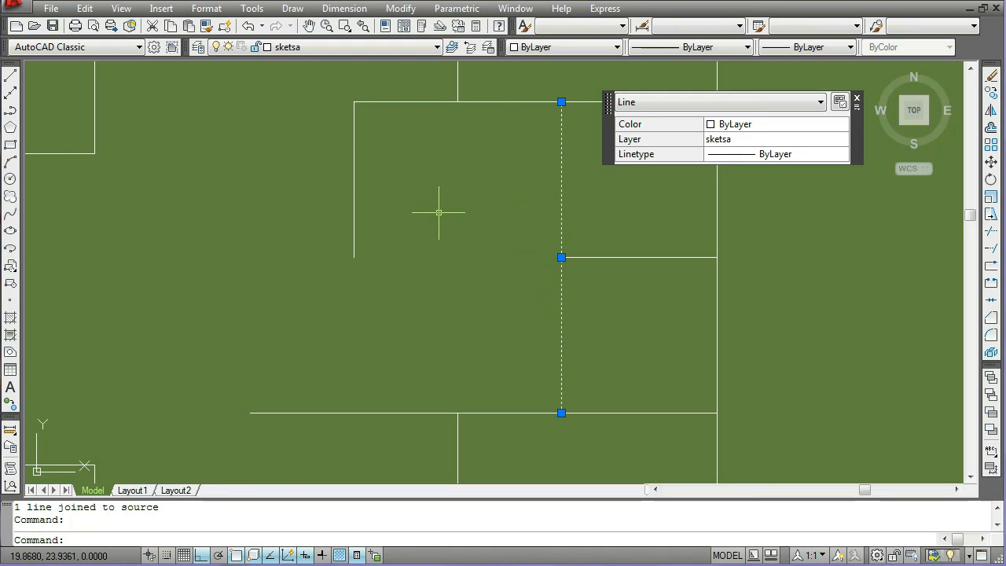
{"action": "key", "text": "Escape"}
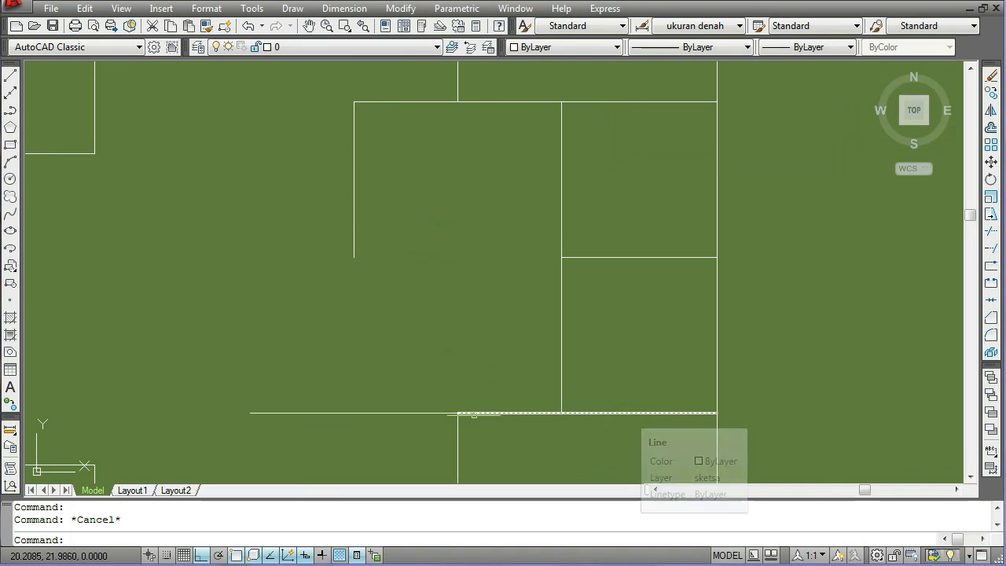
Join the two collinear segments of the horizontal wall below Ruang Serba guna into one line and check it by selecting it.
{"action": "left_click", "coordinate": [421, 413]}
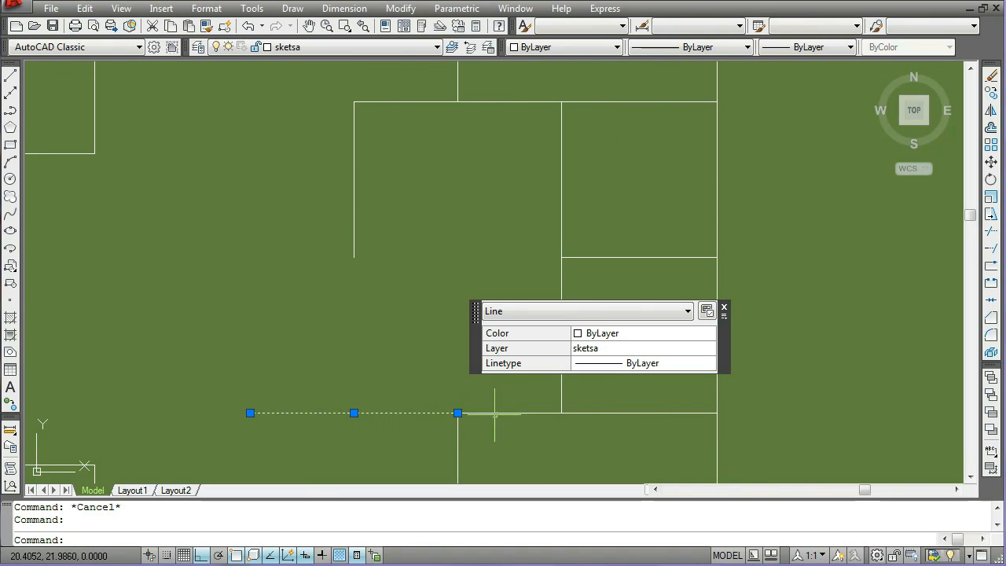
{"action": "left_click", "coordinate": [495, 412]}
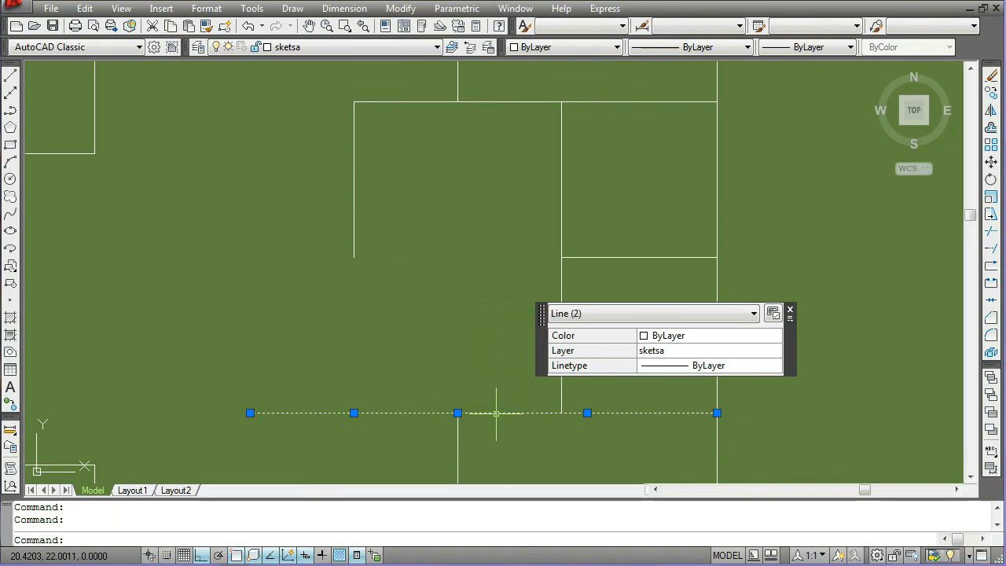
{"action": "left_click", "coordinate": [789, 309]}
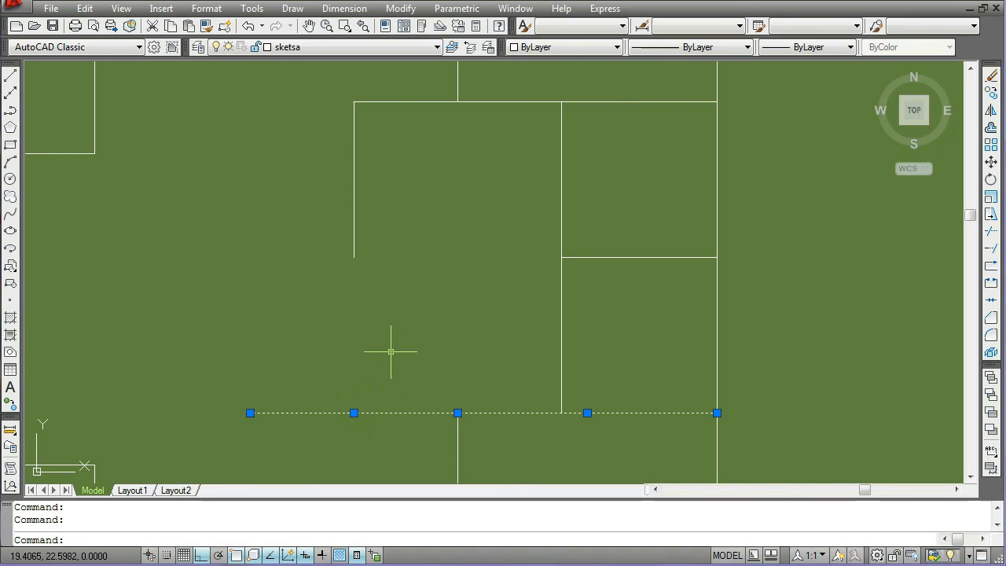
{"action": "key", "text": "Escape"}
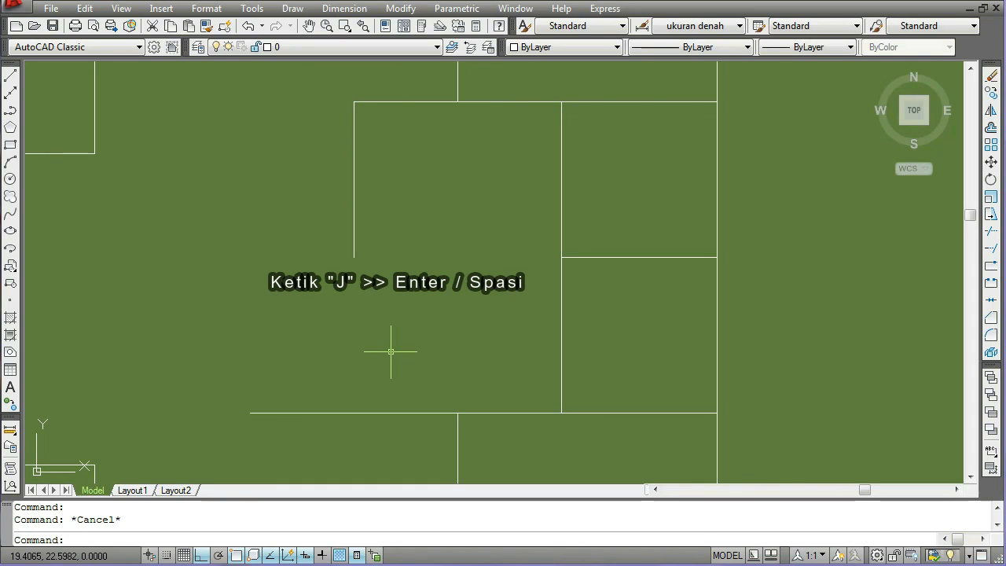
{"action": "type", "text": "j"}
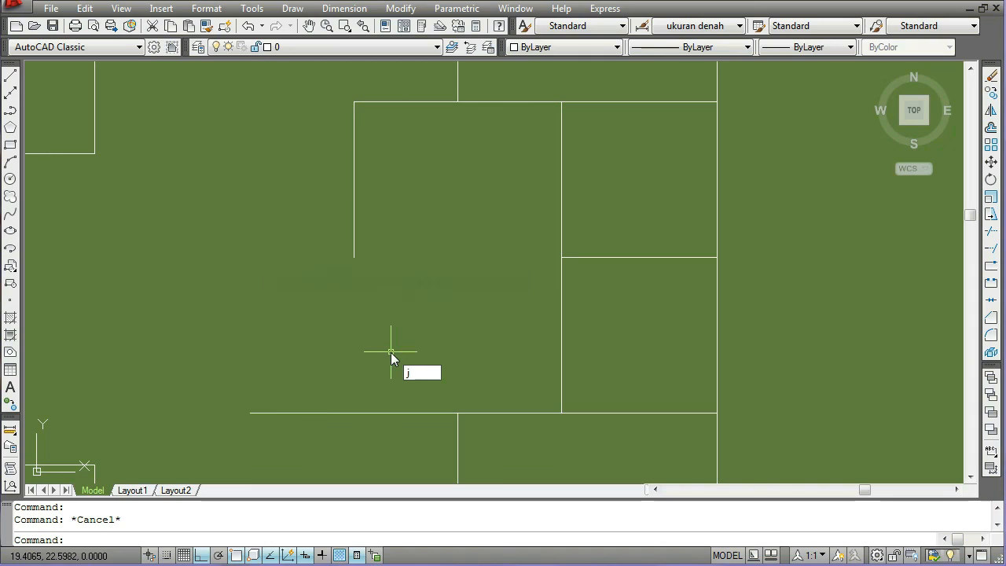
{"action": "key", "text": "Return"}
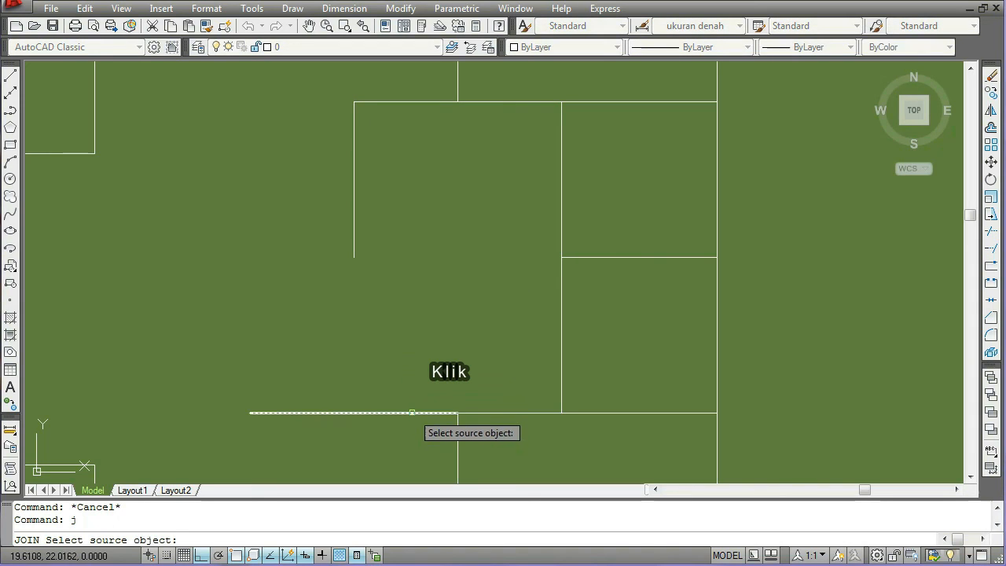
{"action": "left_click", "coordinate": [411, 412]}
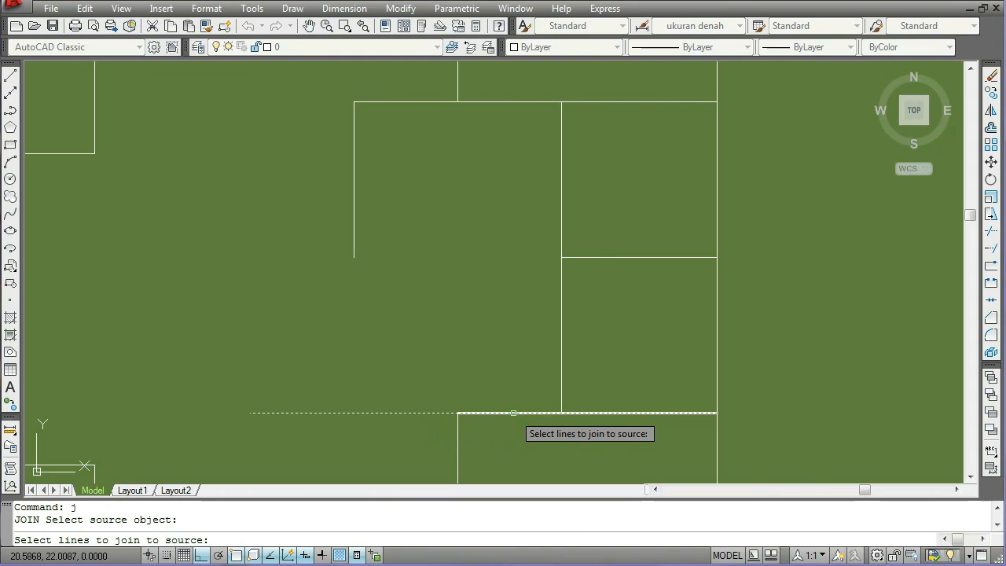
{"action": "left_click", "coordinate": [512, 412]}
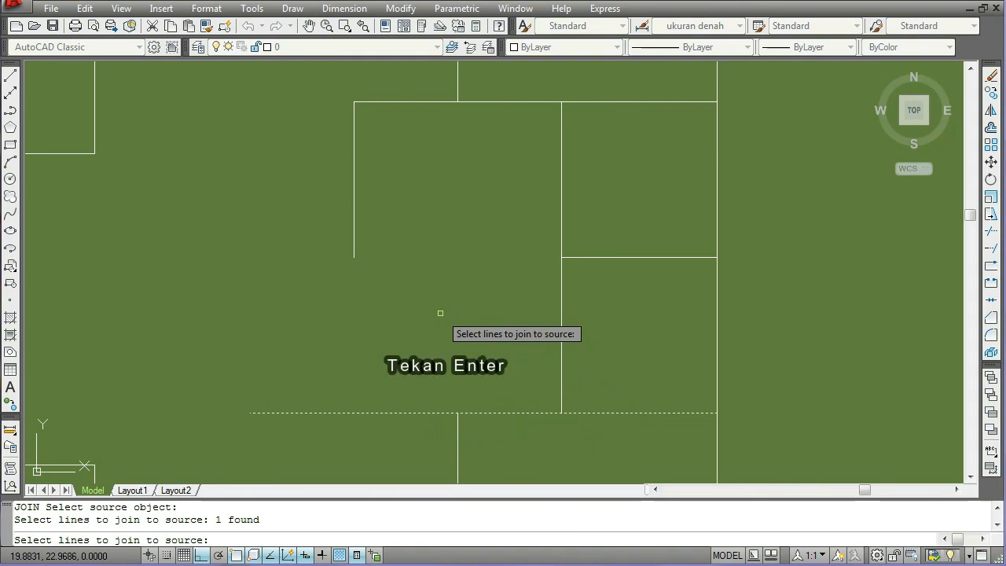
{"action": "key", "text": "Return"}
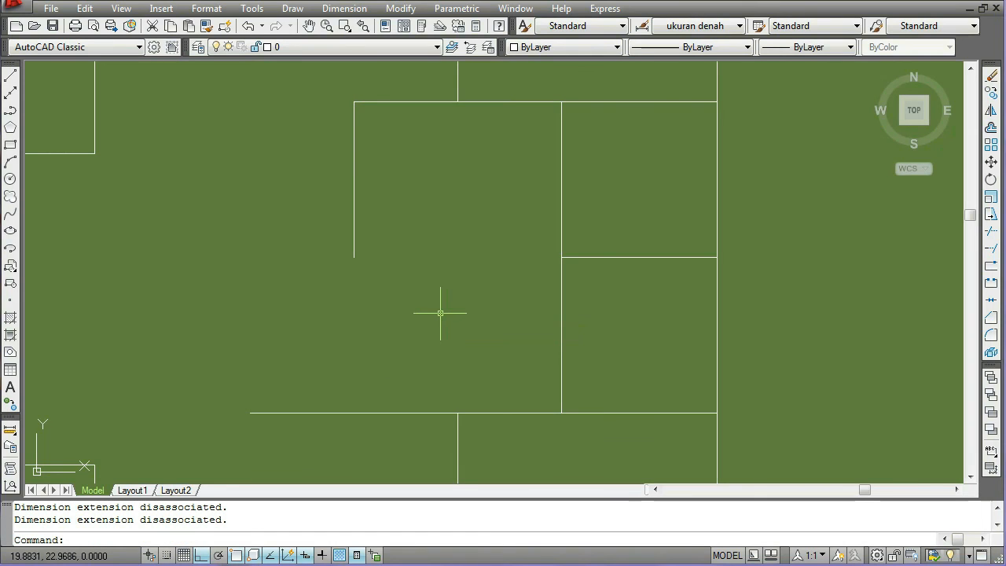
{"action": "left_click", "coordinate": [443, 413]}
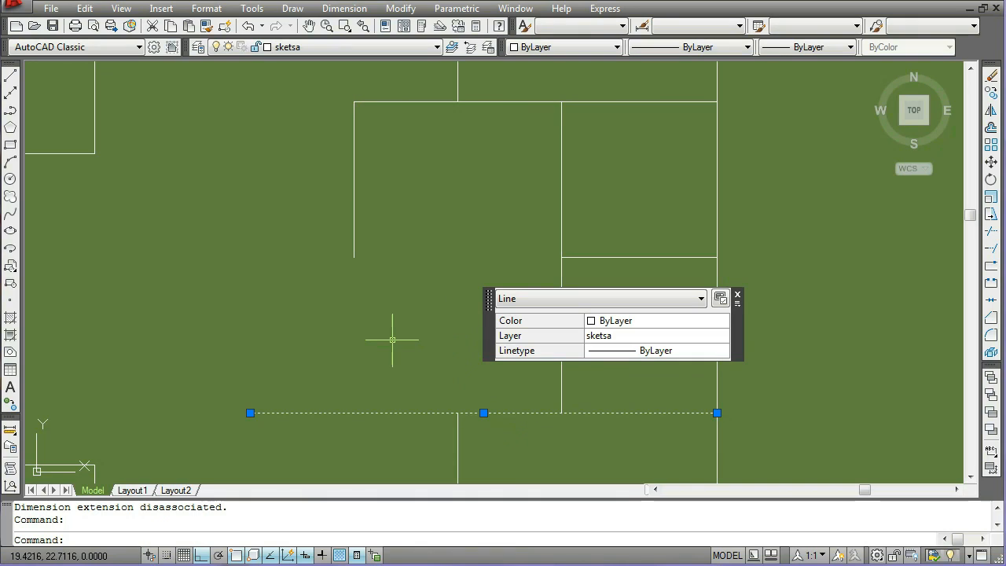
{"action": "key", "text": "Escape"}
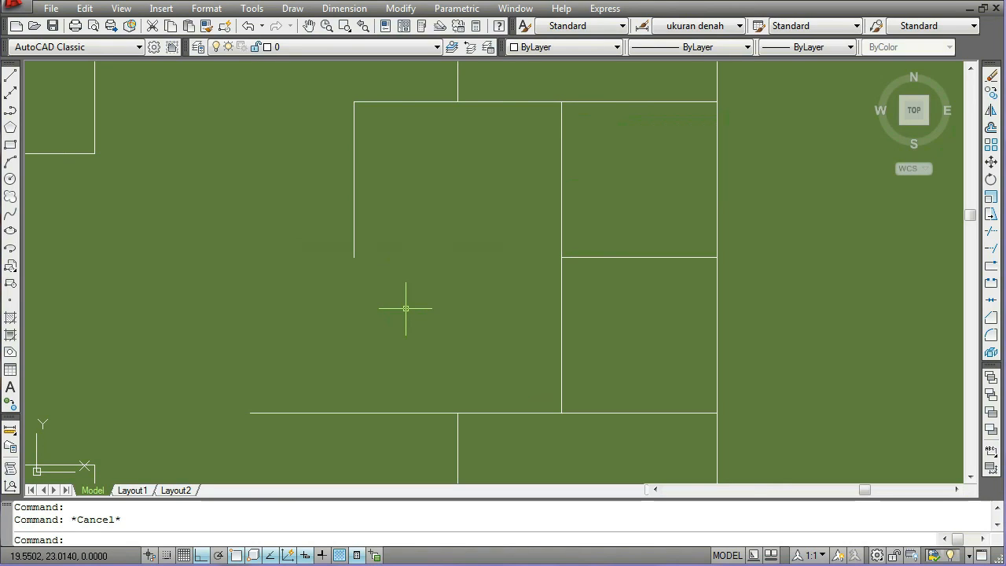
Zoom to a window drawn tightly around the house outline to view the whole floor plan.
{"action": "scroll", "coordinate": [405, 308], "scroll_direction": "down", "scroll_amount": 3}
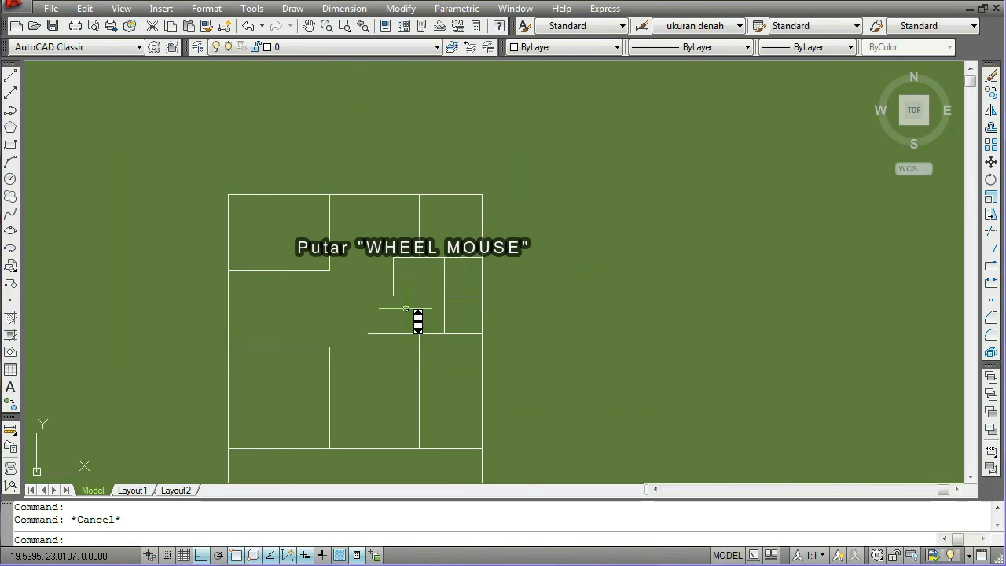
{"action": "scroll", "coordinate": [406, 308], "scroll_direction": "down", "scroll_amount": 2}
{"action": "scroll", "coordinate": [405, 308], "scroll_direction": "up", "scroll_amount": 3}
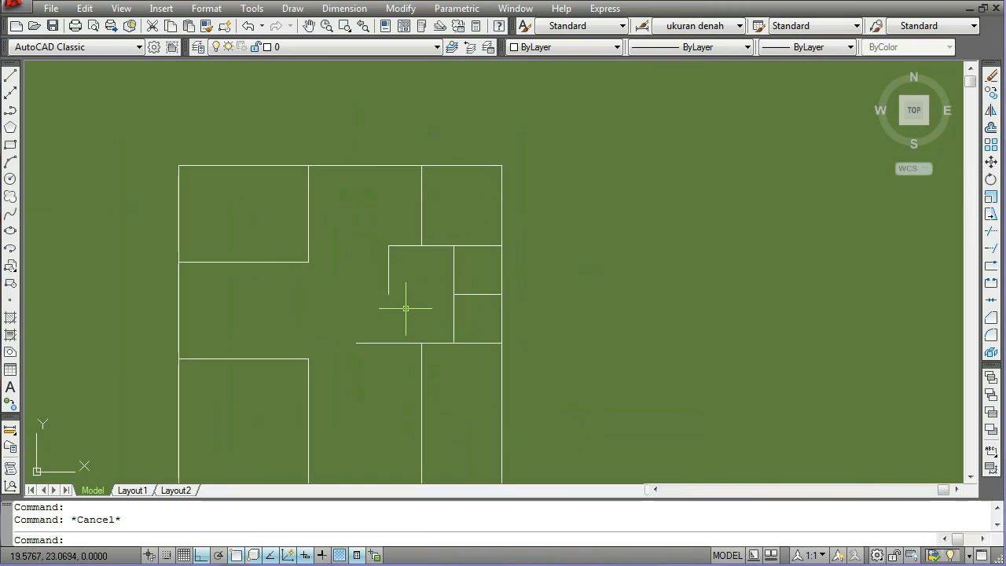
{"action": "scroll", "coordinate": [406, 308], "scroll_direction": "down", "scroll_amount": 5}
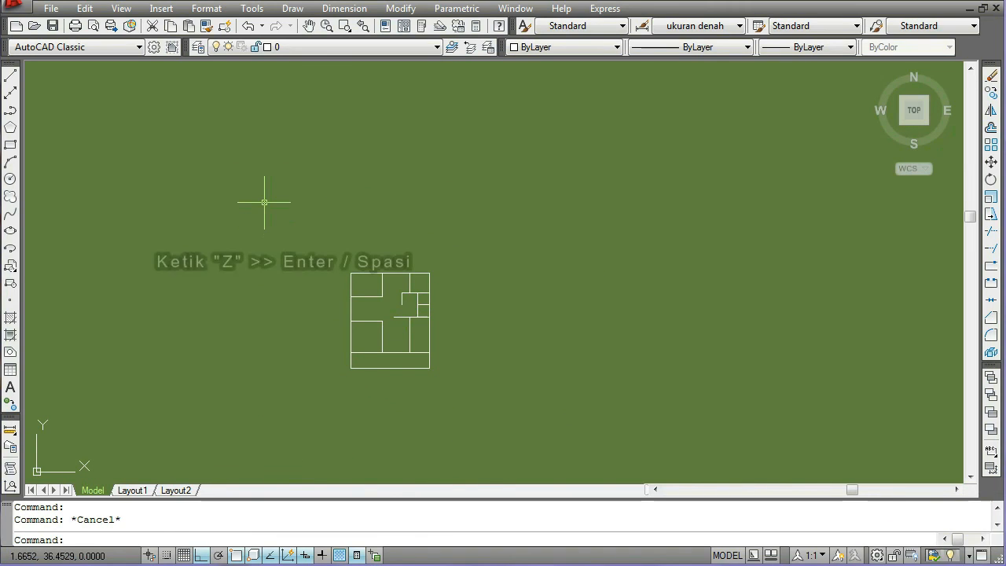
{"action": "type", "text": "z"}
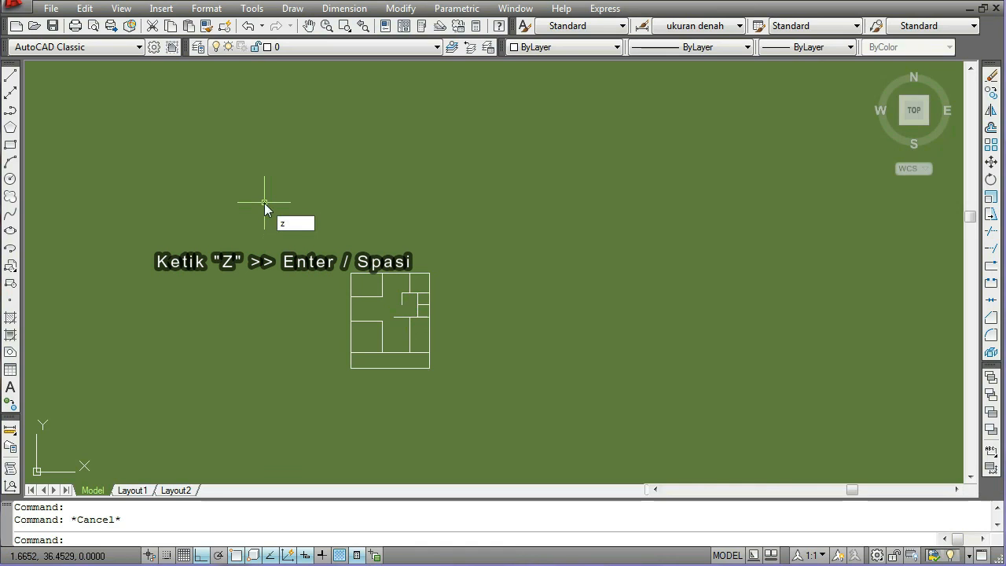
{"action": "key", "text": "Return"}
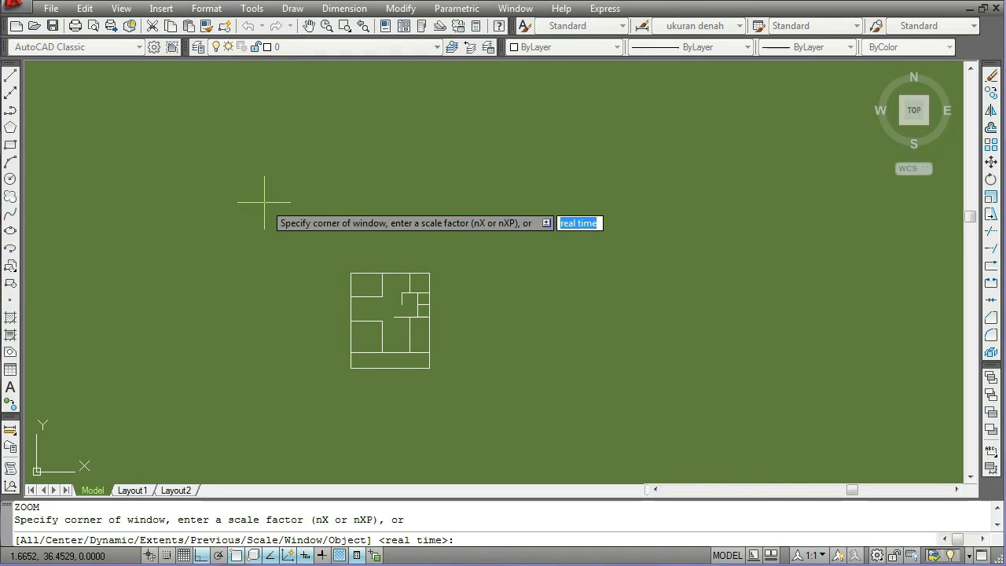
{"action": "left_click", "coordinate": [342, 262]}
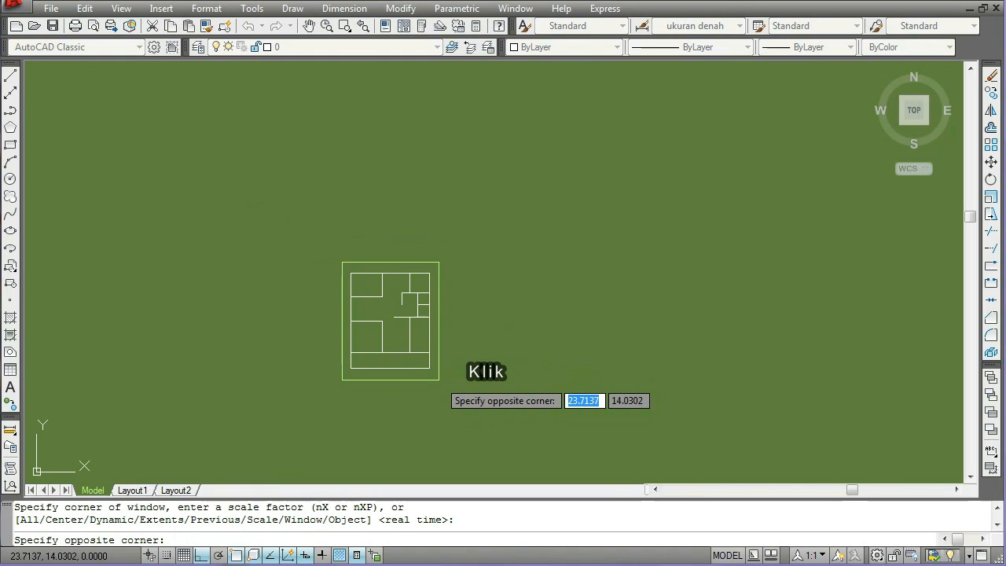
{"action": "left_click", "coordinate": [440, 380]}
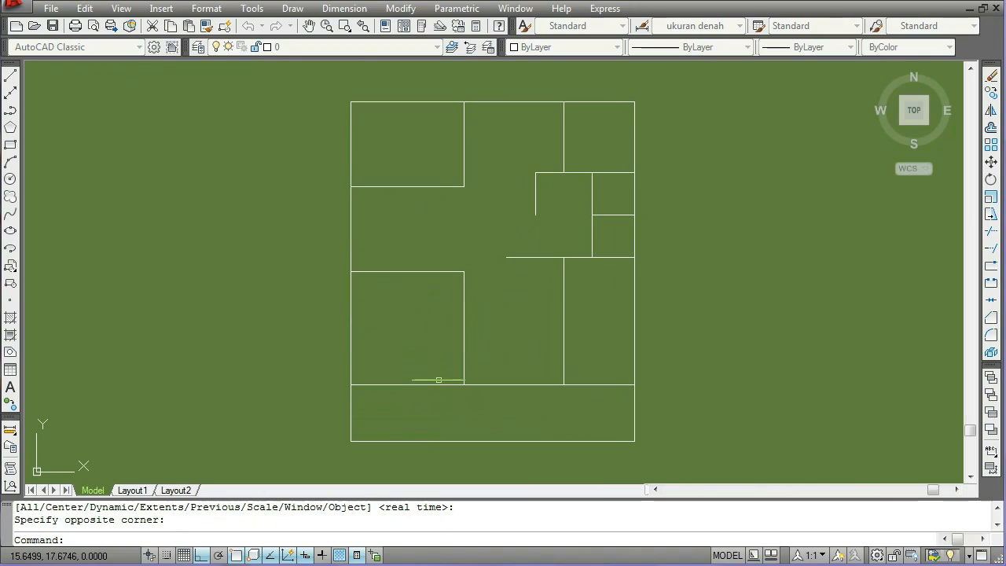